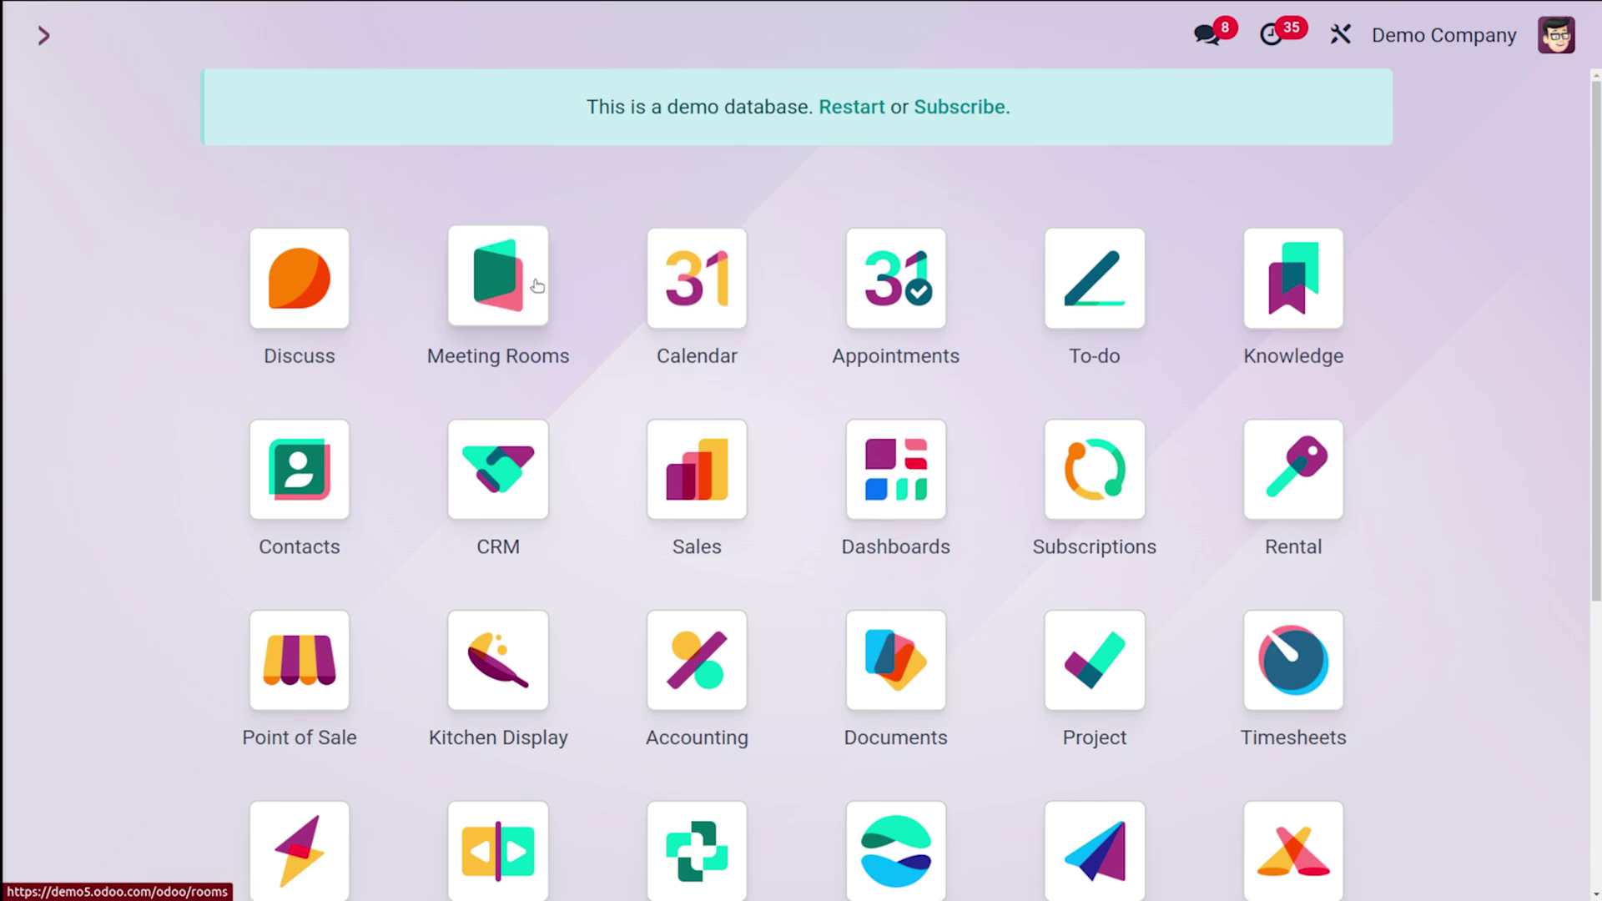
Step: Open the Meeting Rooms app and review its list of rooms and the bookings schedule across the day
left_click(527, 282)
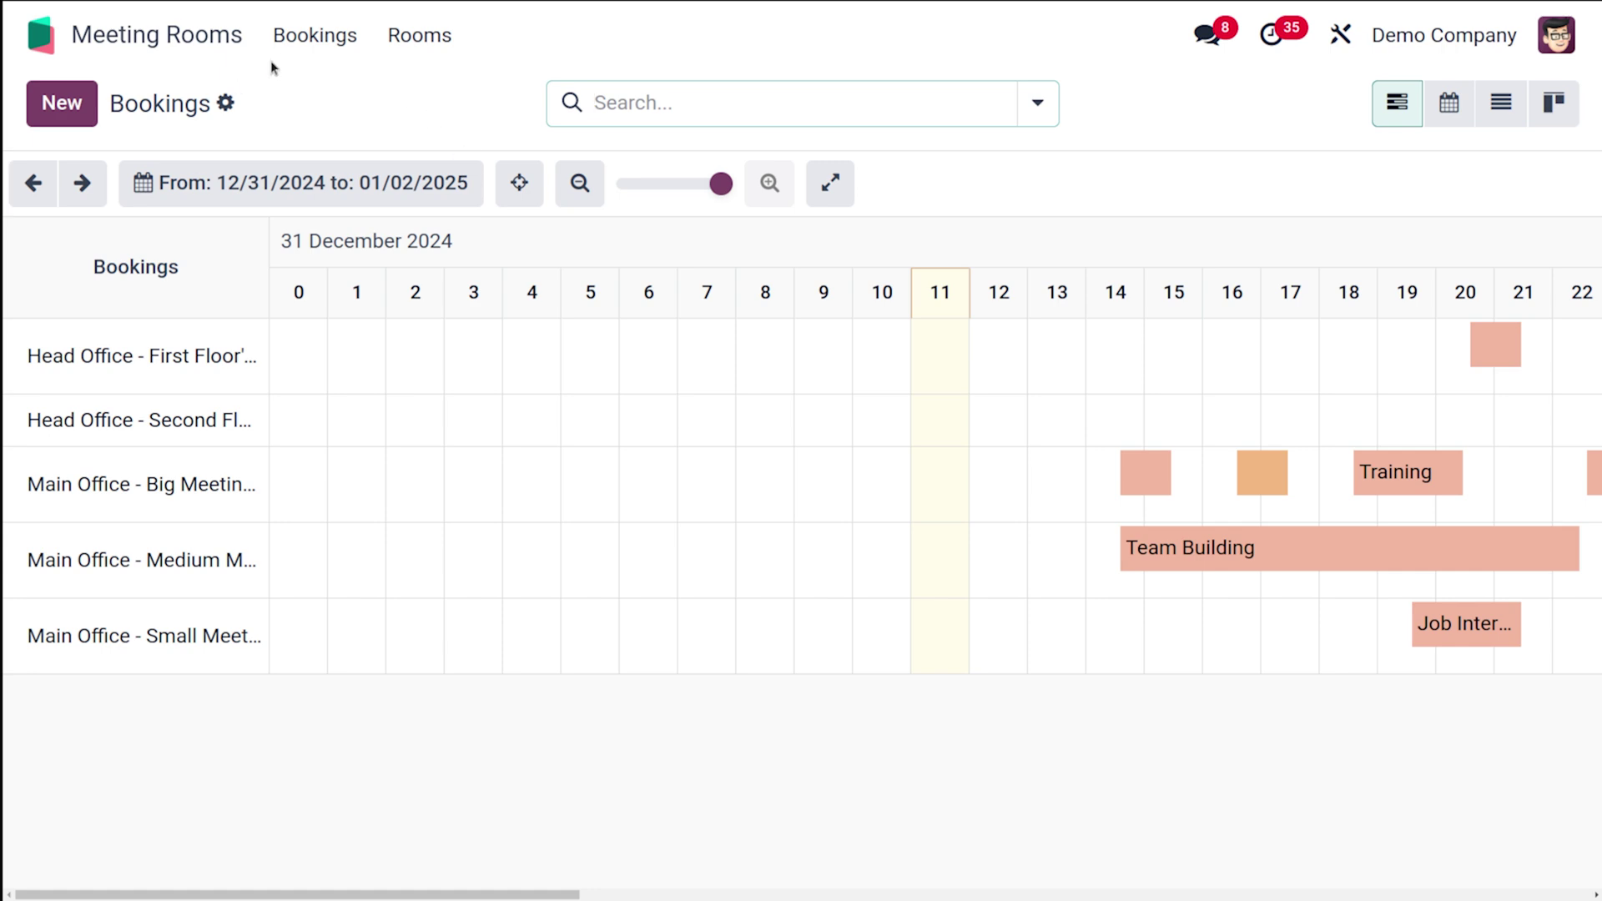
left_click(292, 42)
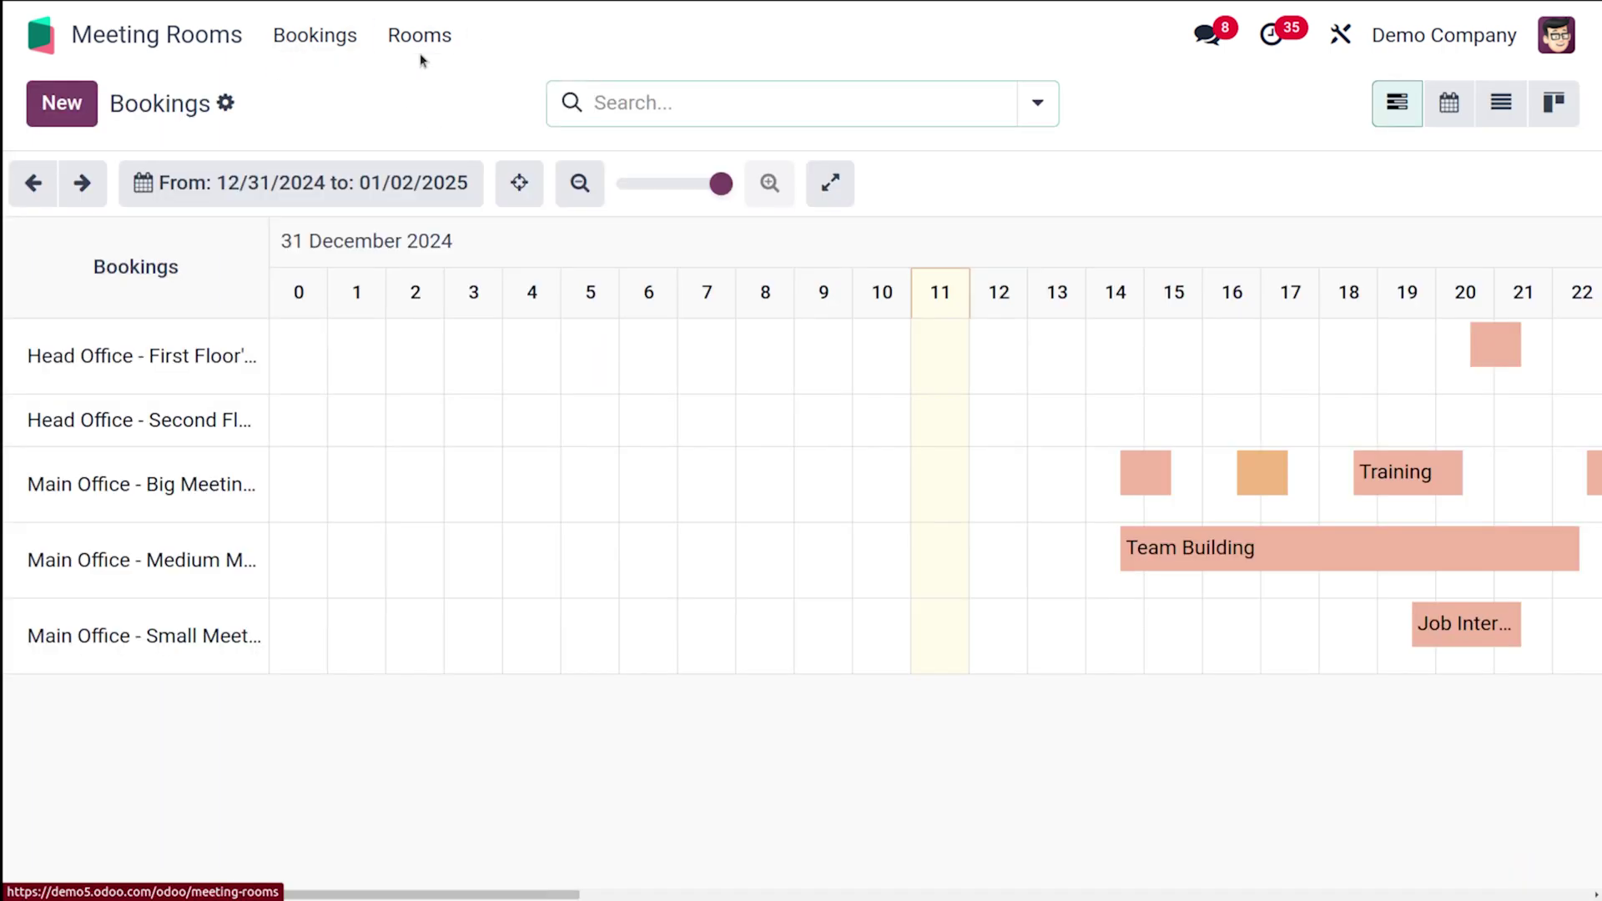
left_click(422, 50)
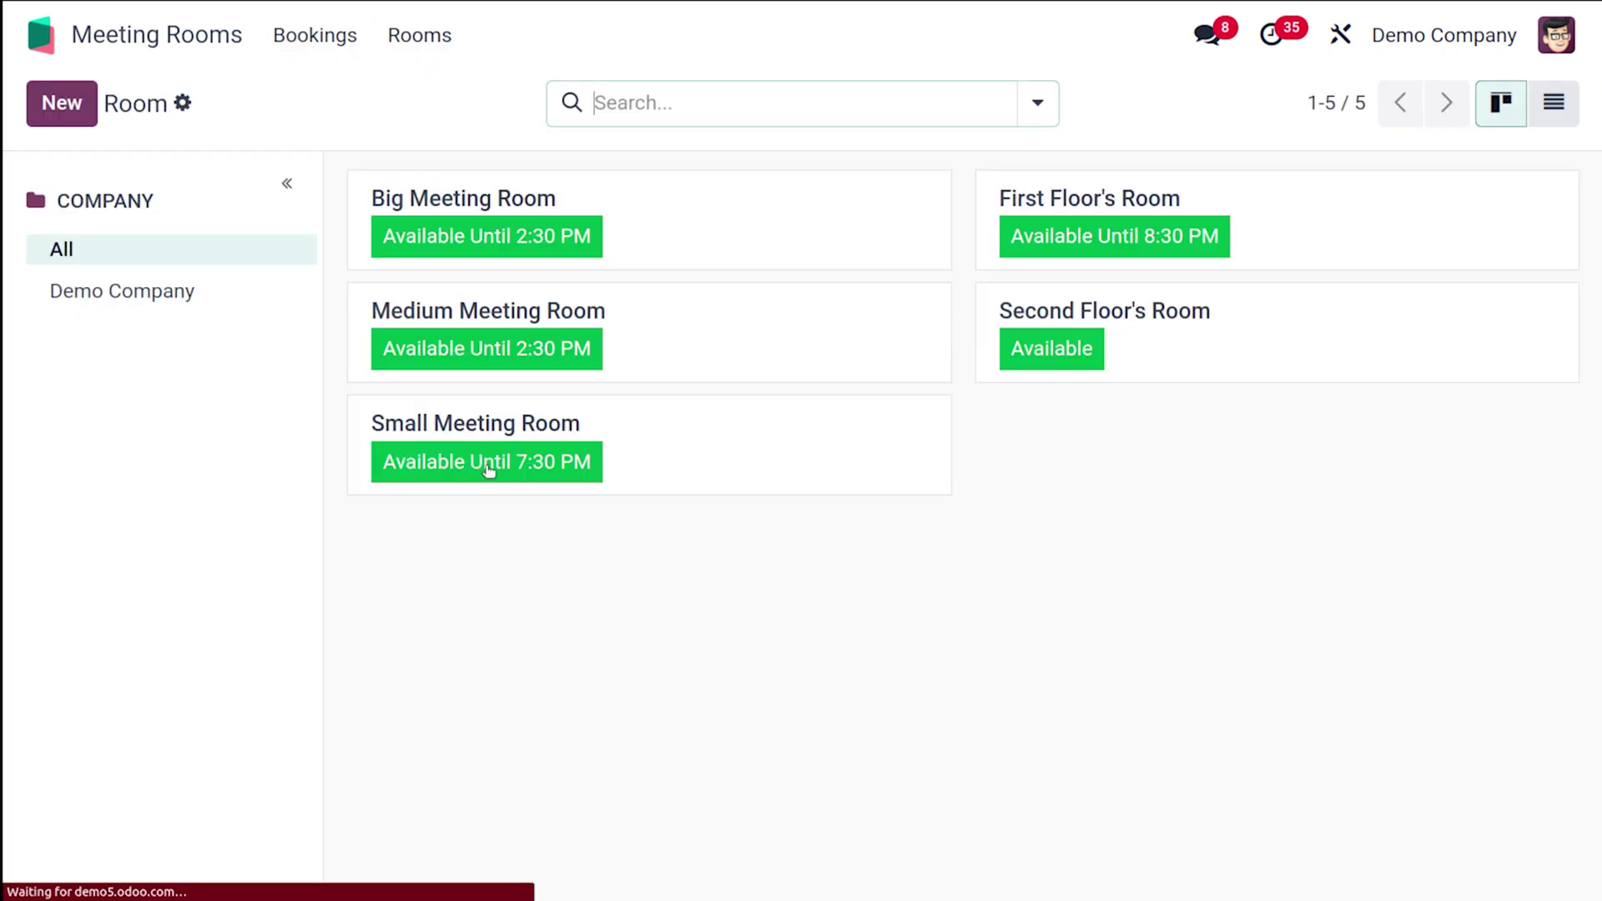
left_click(332, 41)
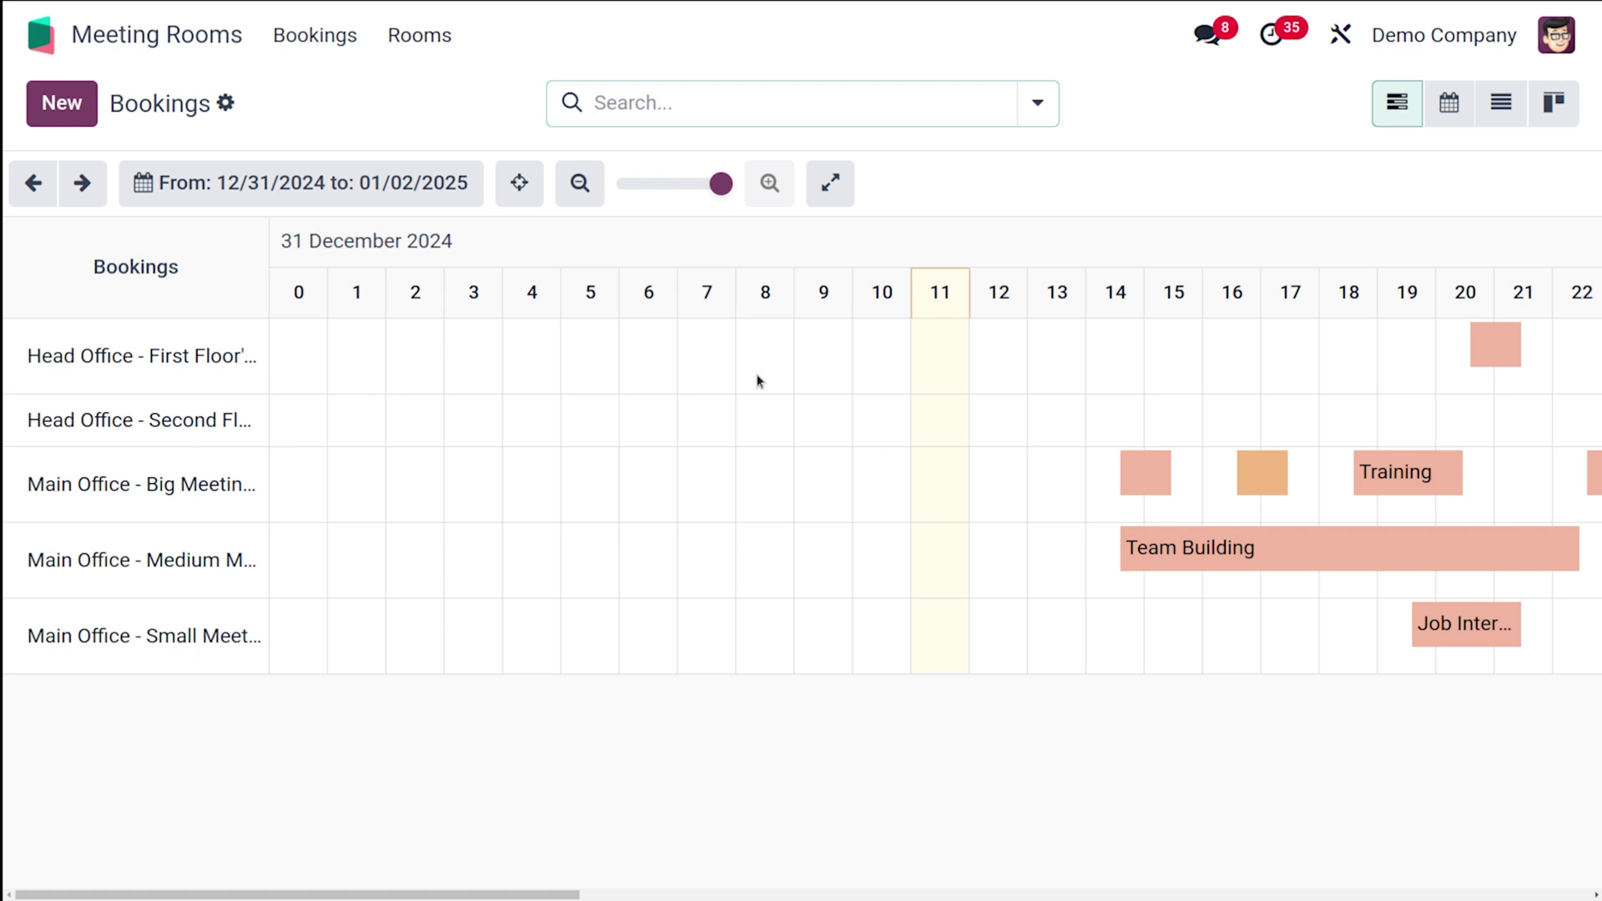
scroll(1344, 480, "right", 10)
scroll(1345, 482, "left", 10)
Step: Create a new room named Cybro Hall located in Main Office - Demo Company
left_click(421, 34)
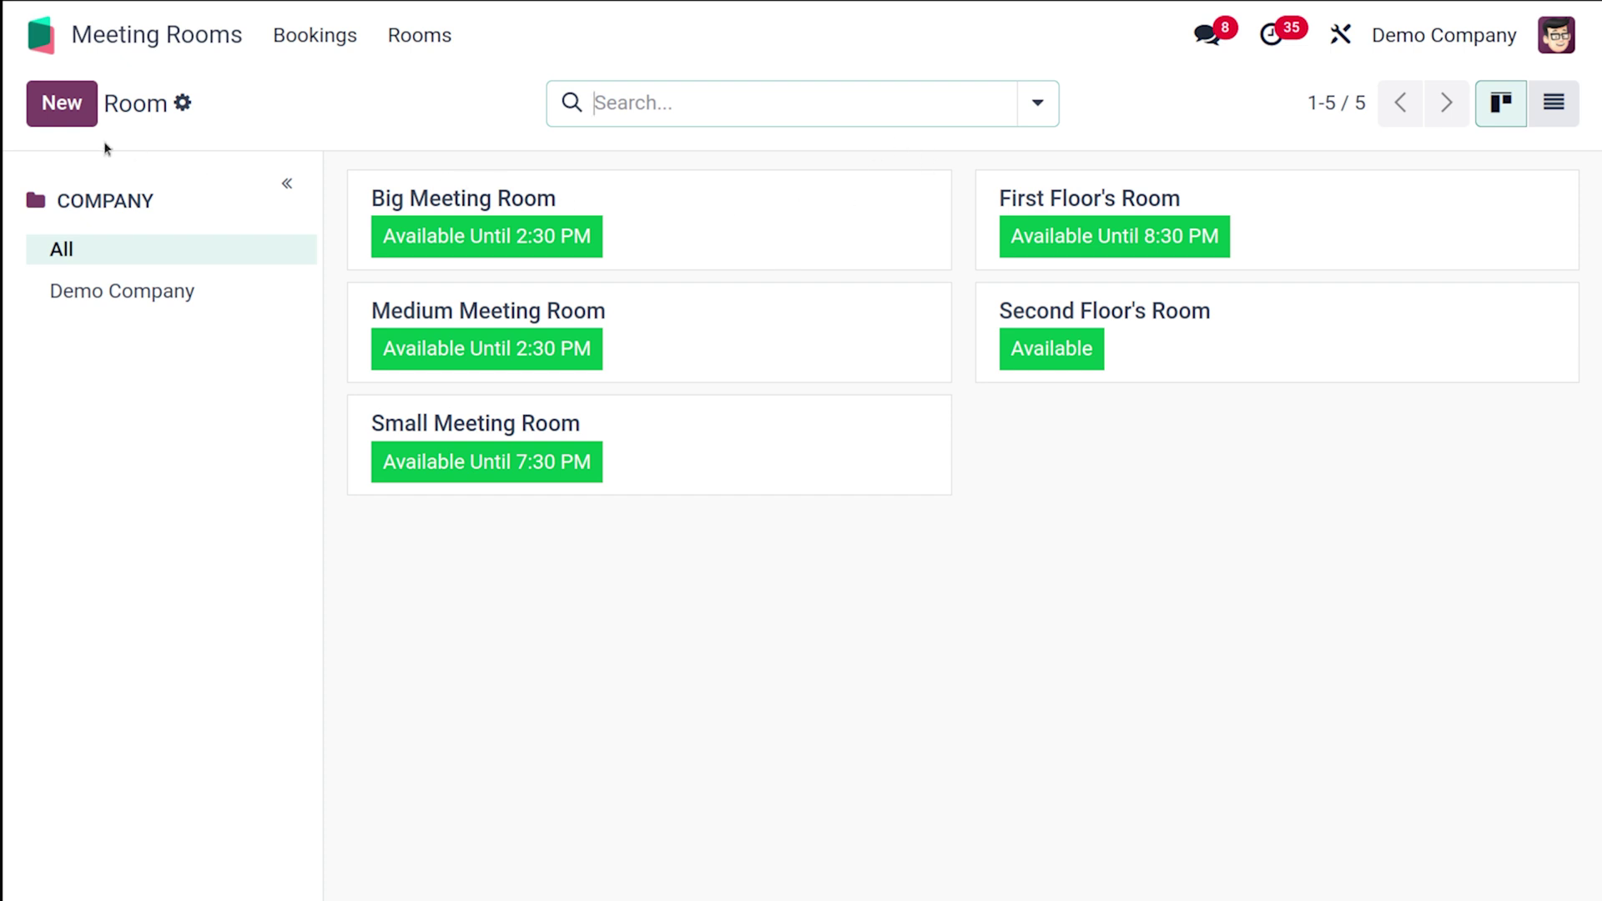
left_click(65, 109)
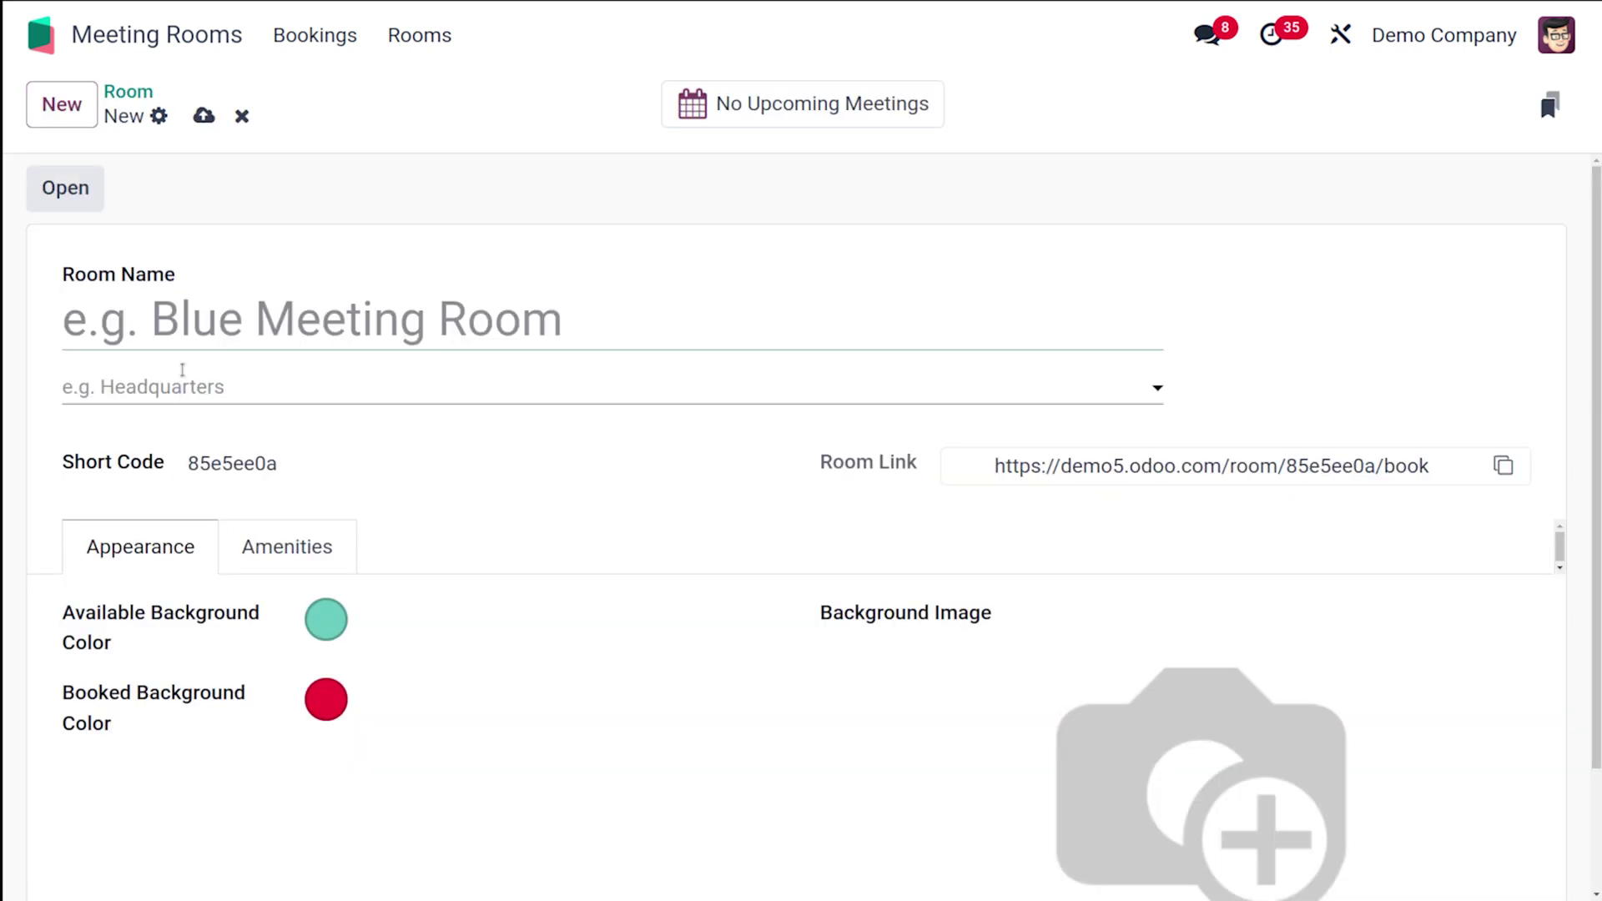
type("Cyb")
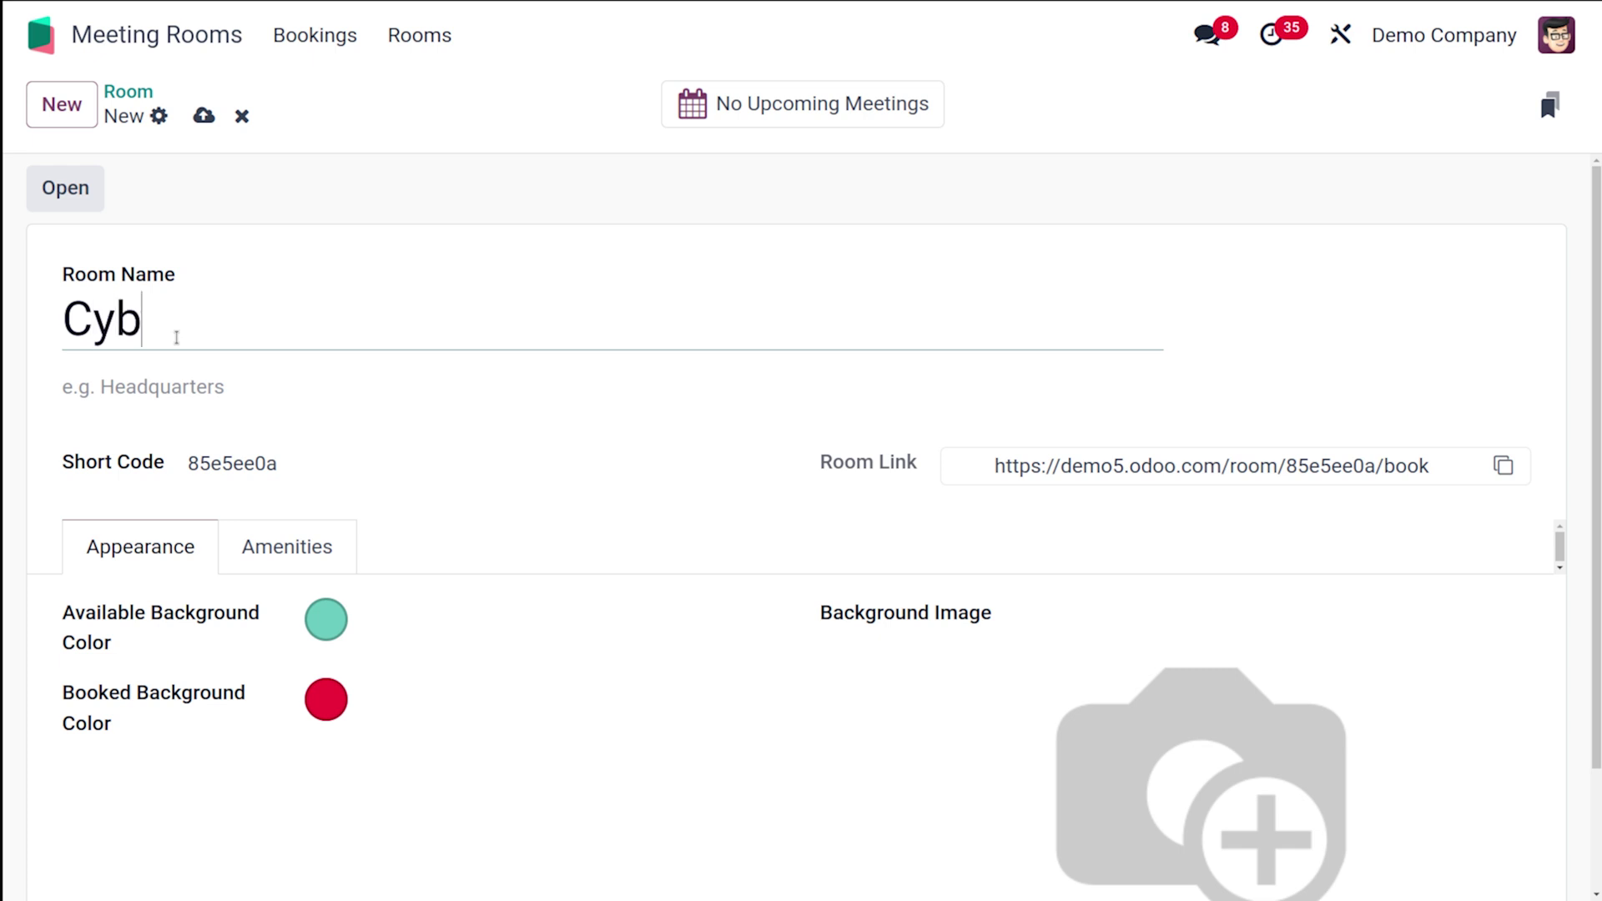
type("ro Hall")
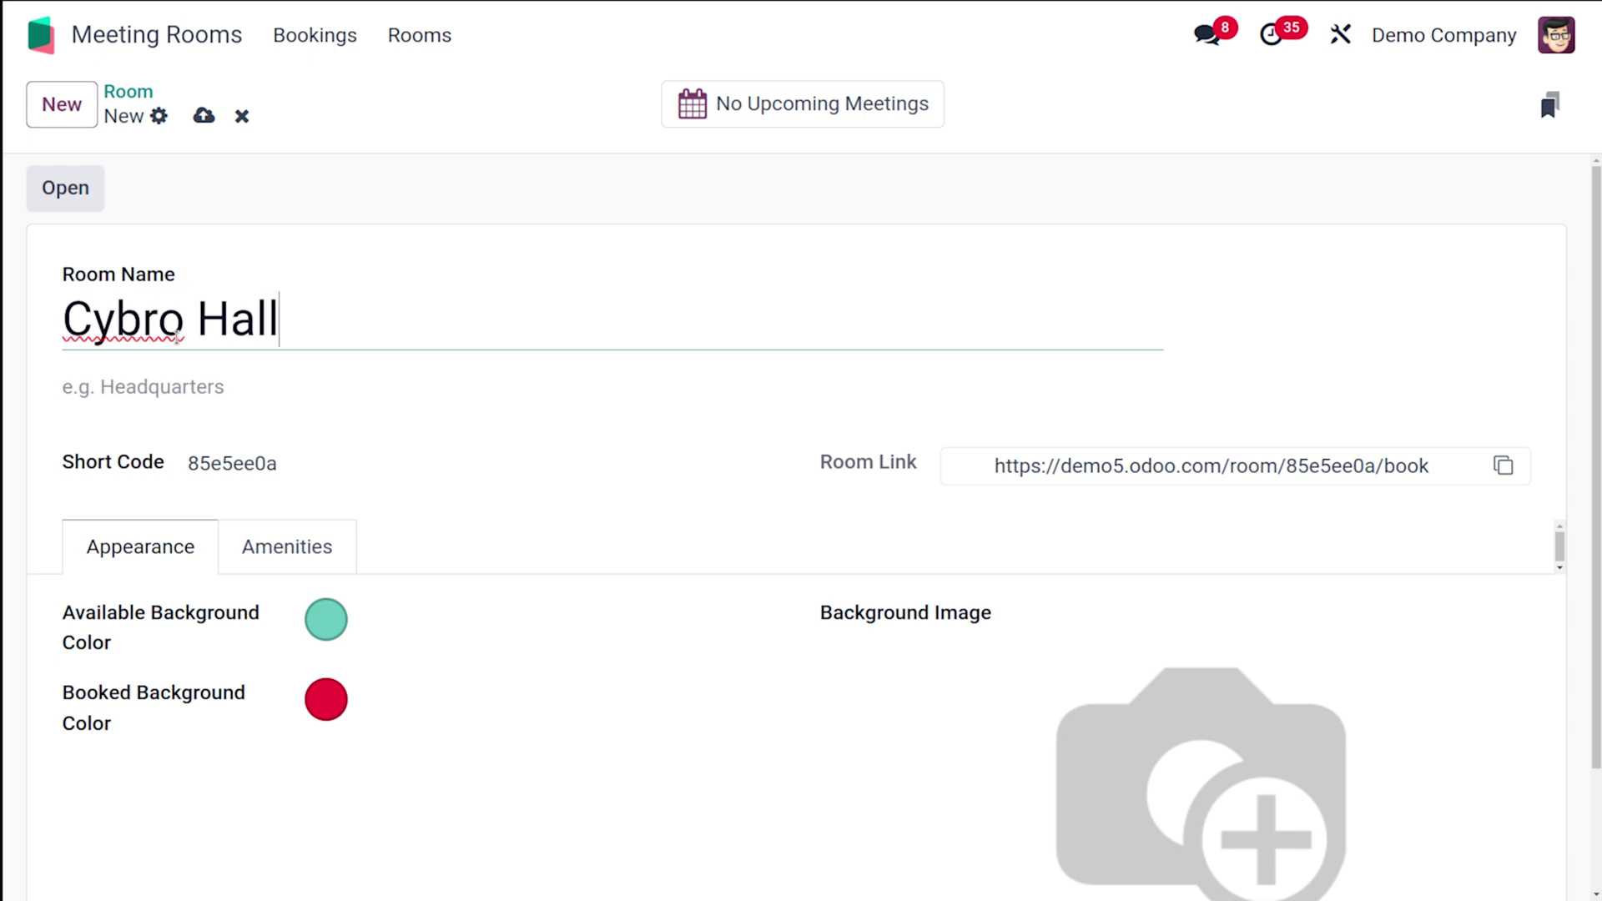
left_click(292, 382)
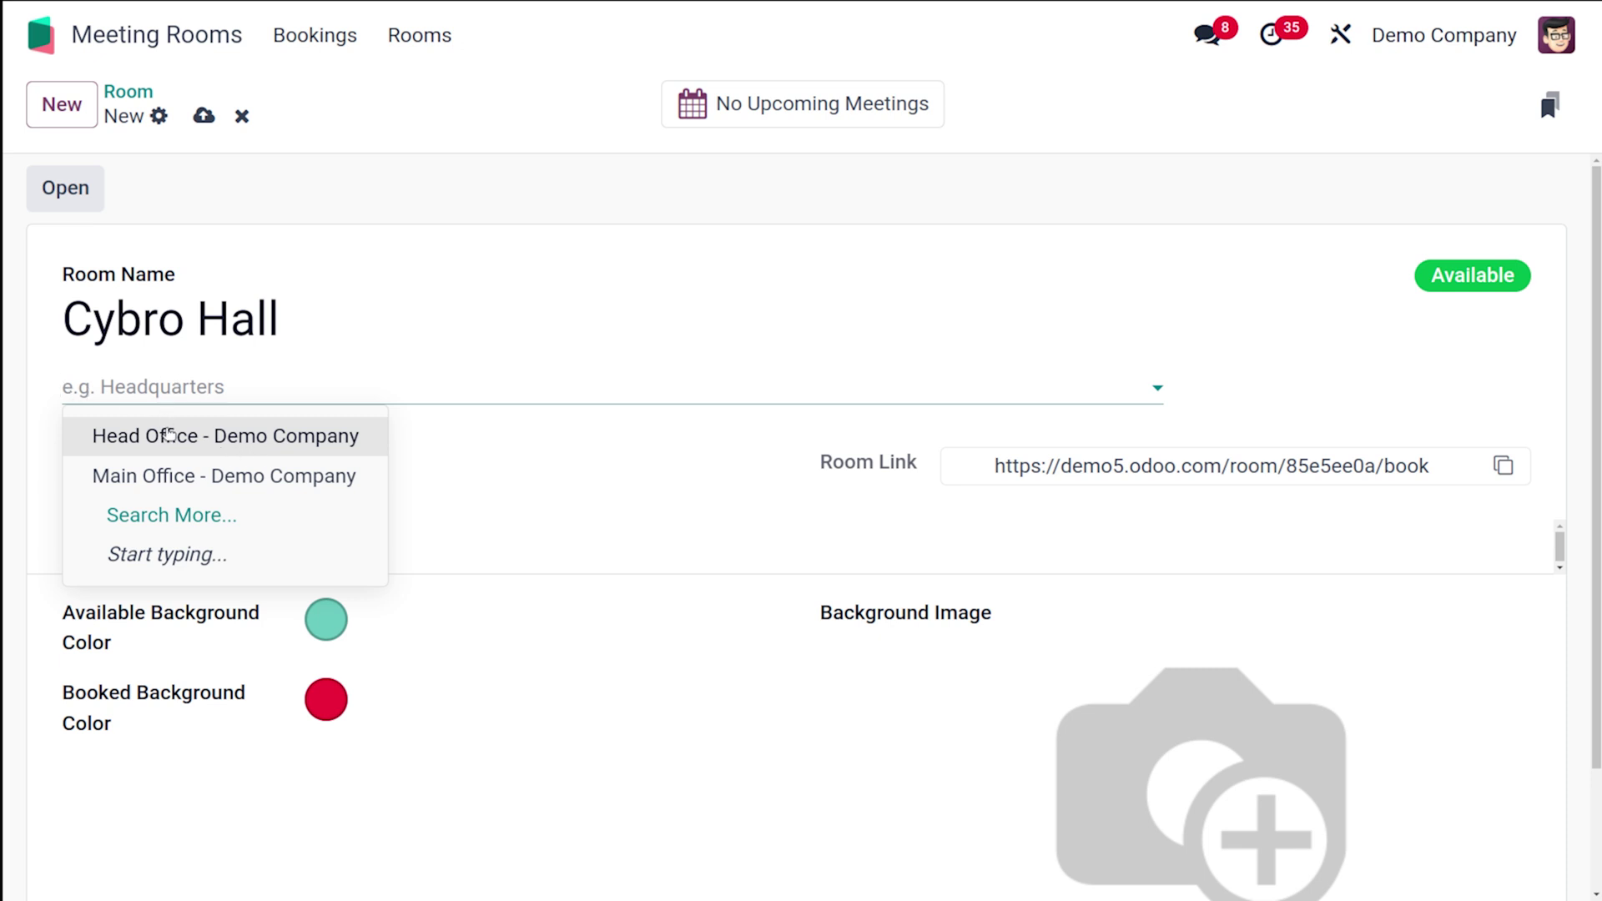
left_click(159, 474)
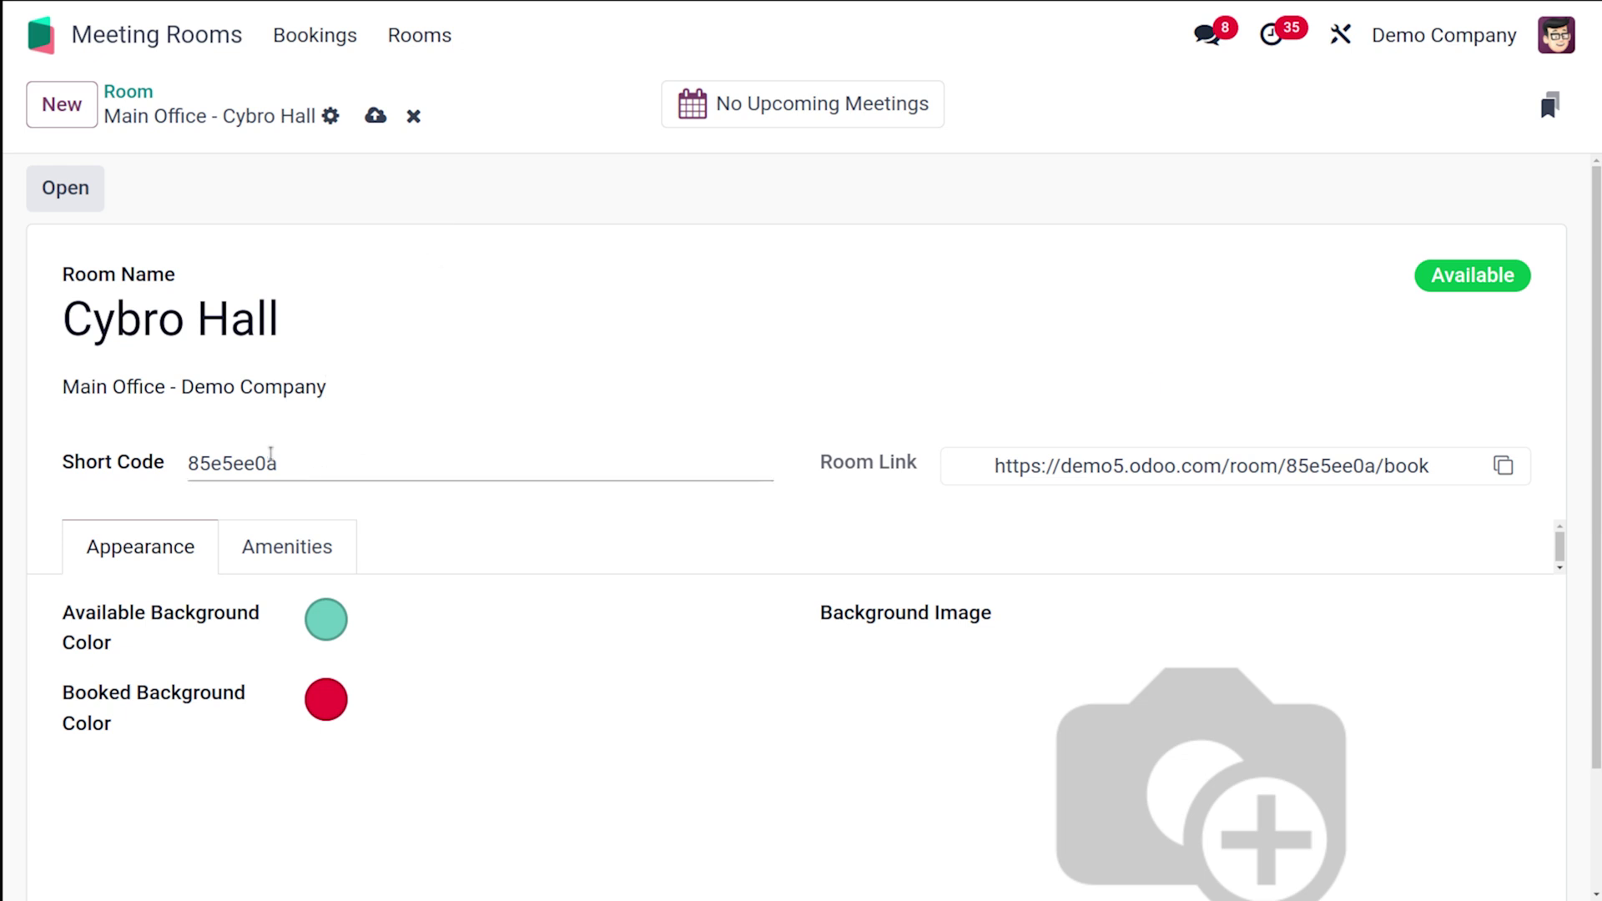
Step: Replace the room's short code with CH so that the room link uses it
double_click(265, 457)
key("BackSpace")
type("CH")
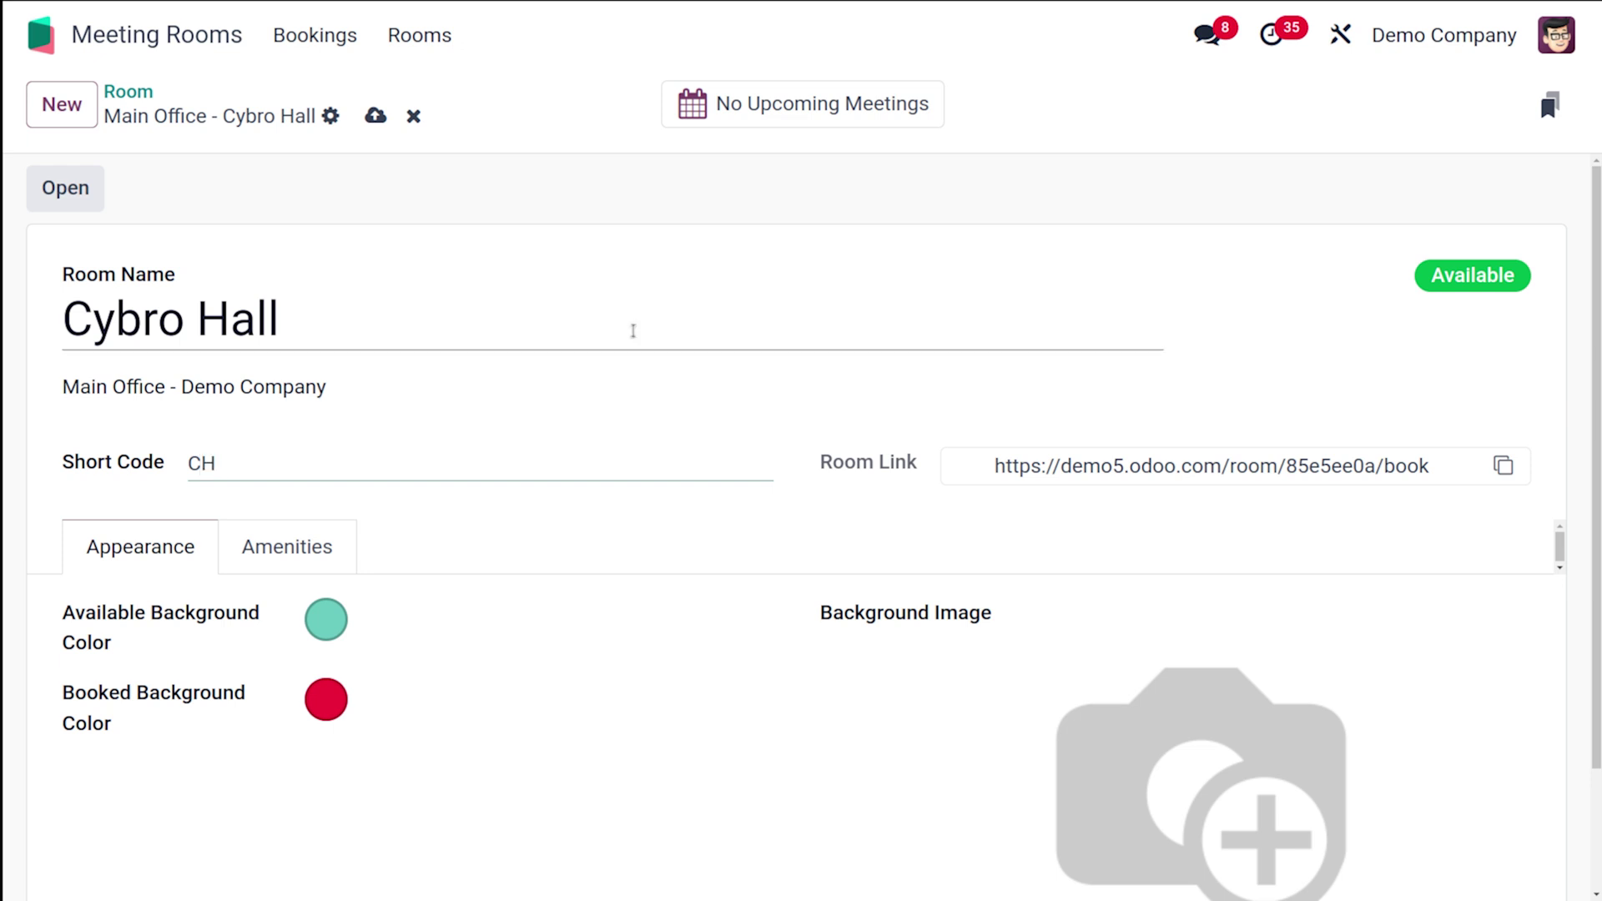
left_click(628, 231)
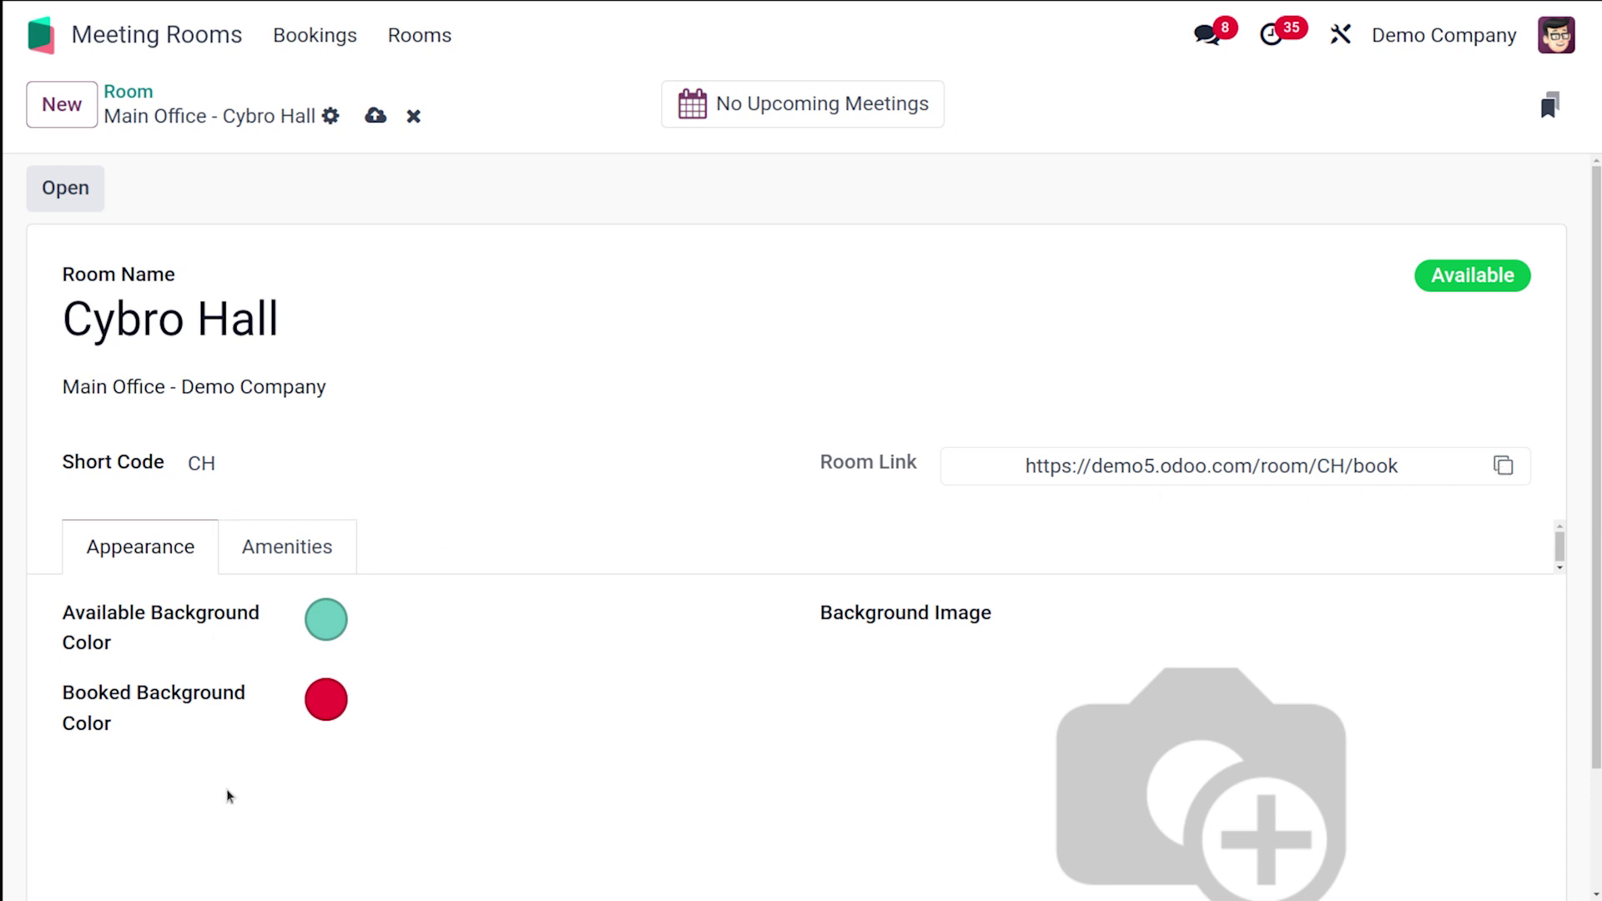
Step: Change the room's available background color to a bright, fully saturated yellow
left_click(314, 625)
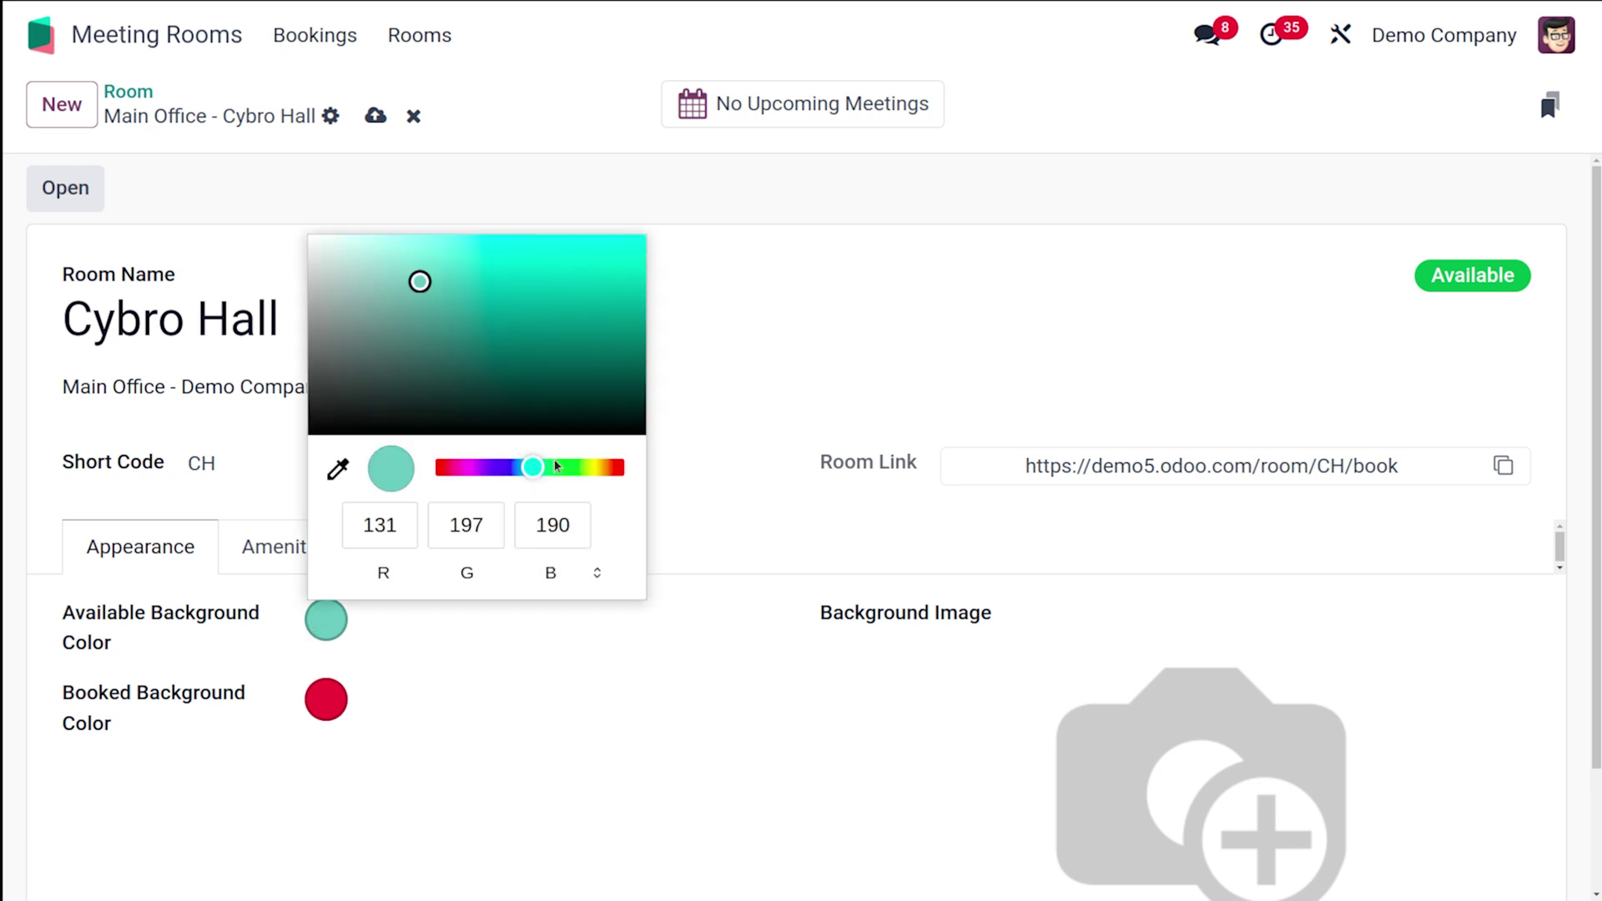
left_click_drag(552, 466, 591, 466)
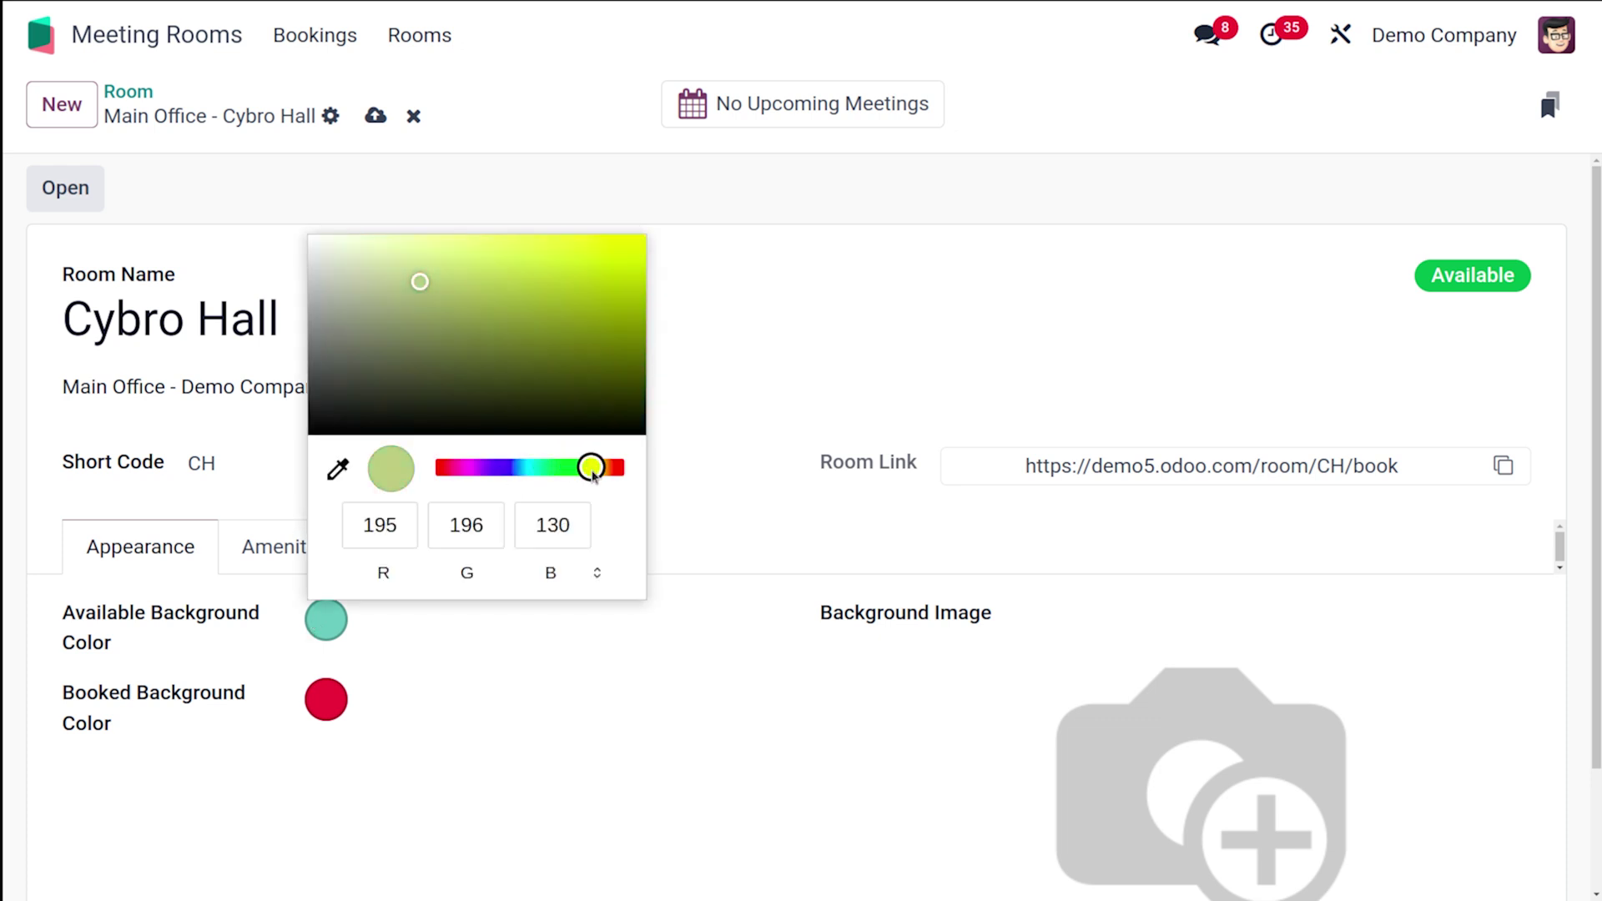
left_click(518, 808)
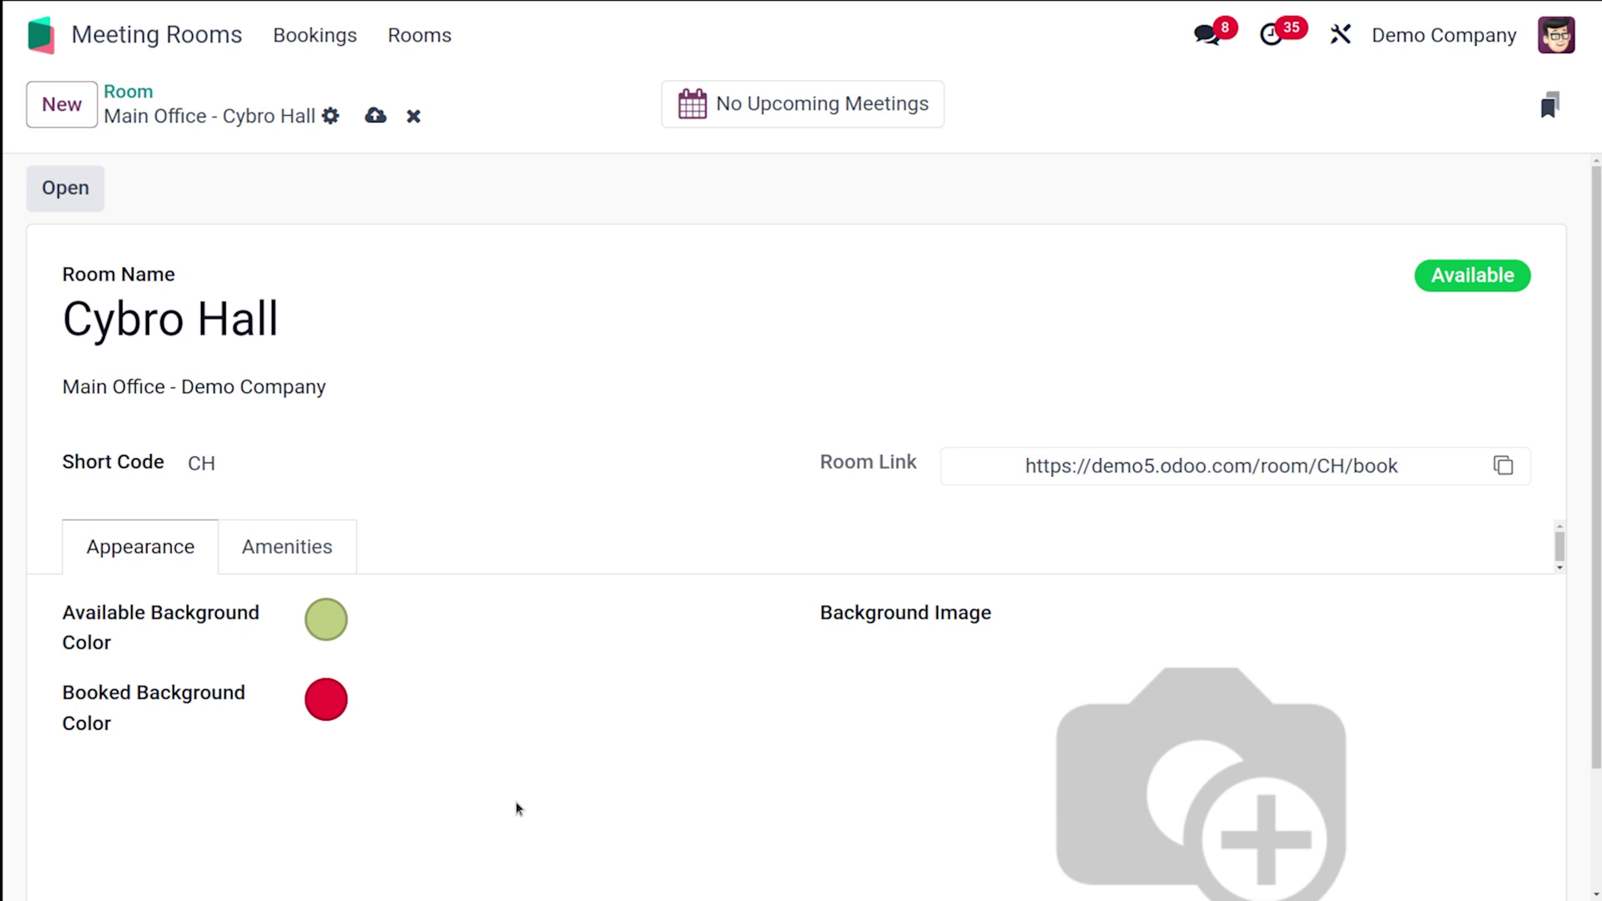
left_click(339, 627)
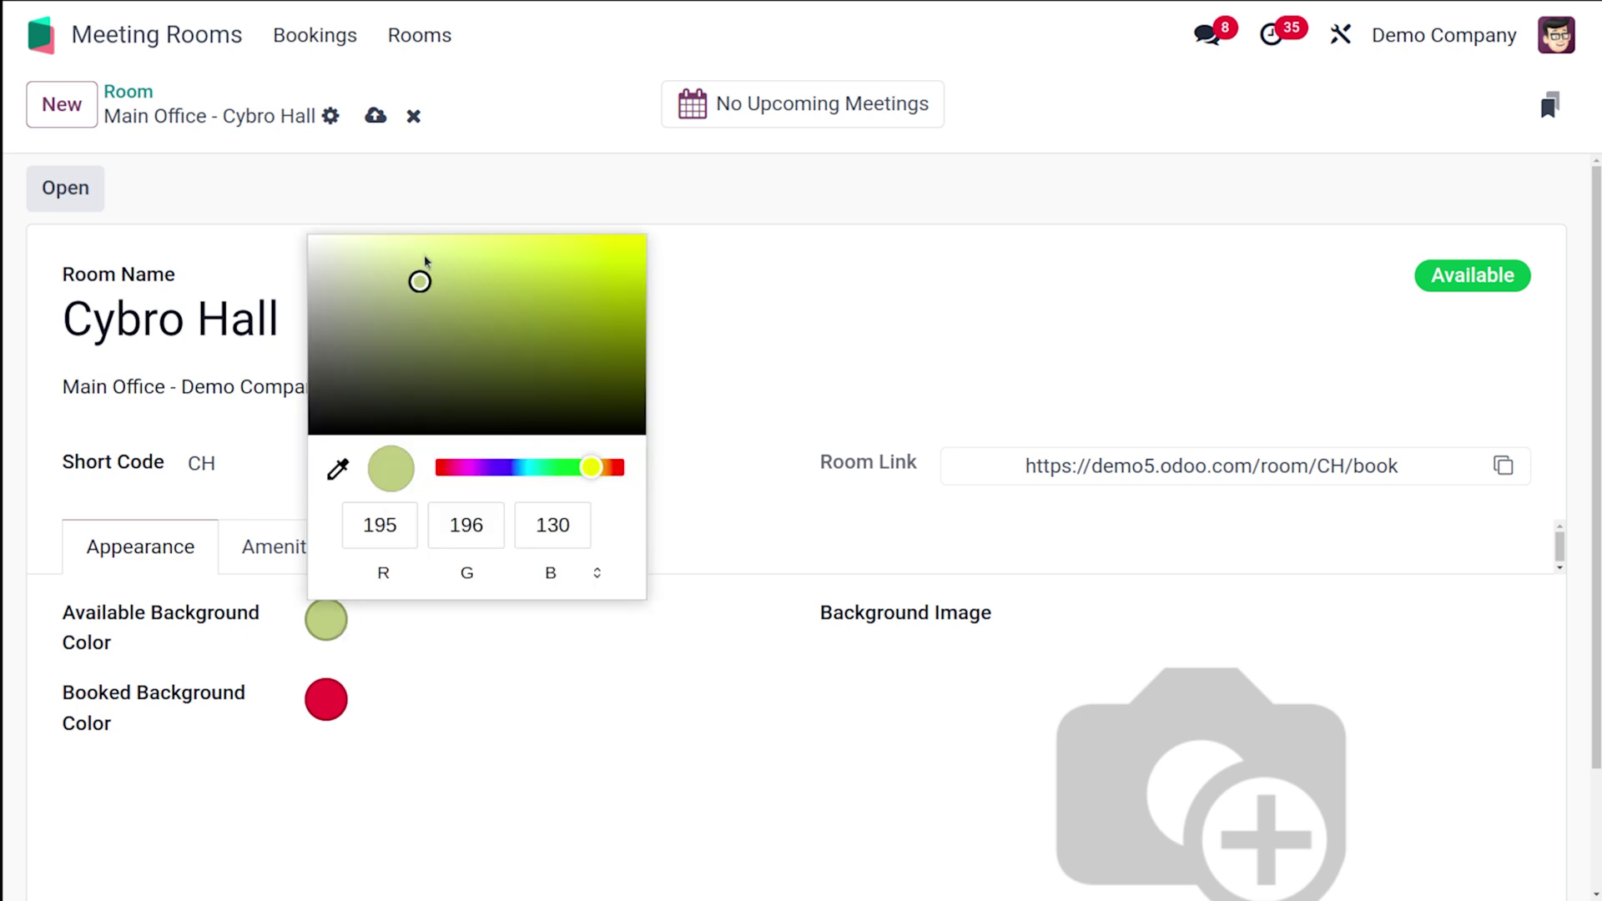
mouse_move(422, 280)
left_mouse_down()
mouse_move(412, 269)
mouse_move(576, 266)
mouse_move(647, 238)
left_mouse_up()
left_click(591, 727)
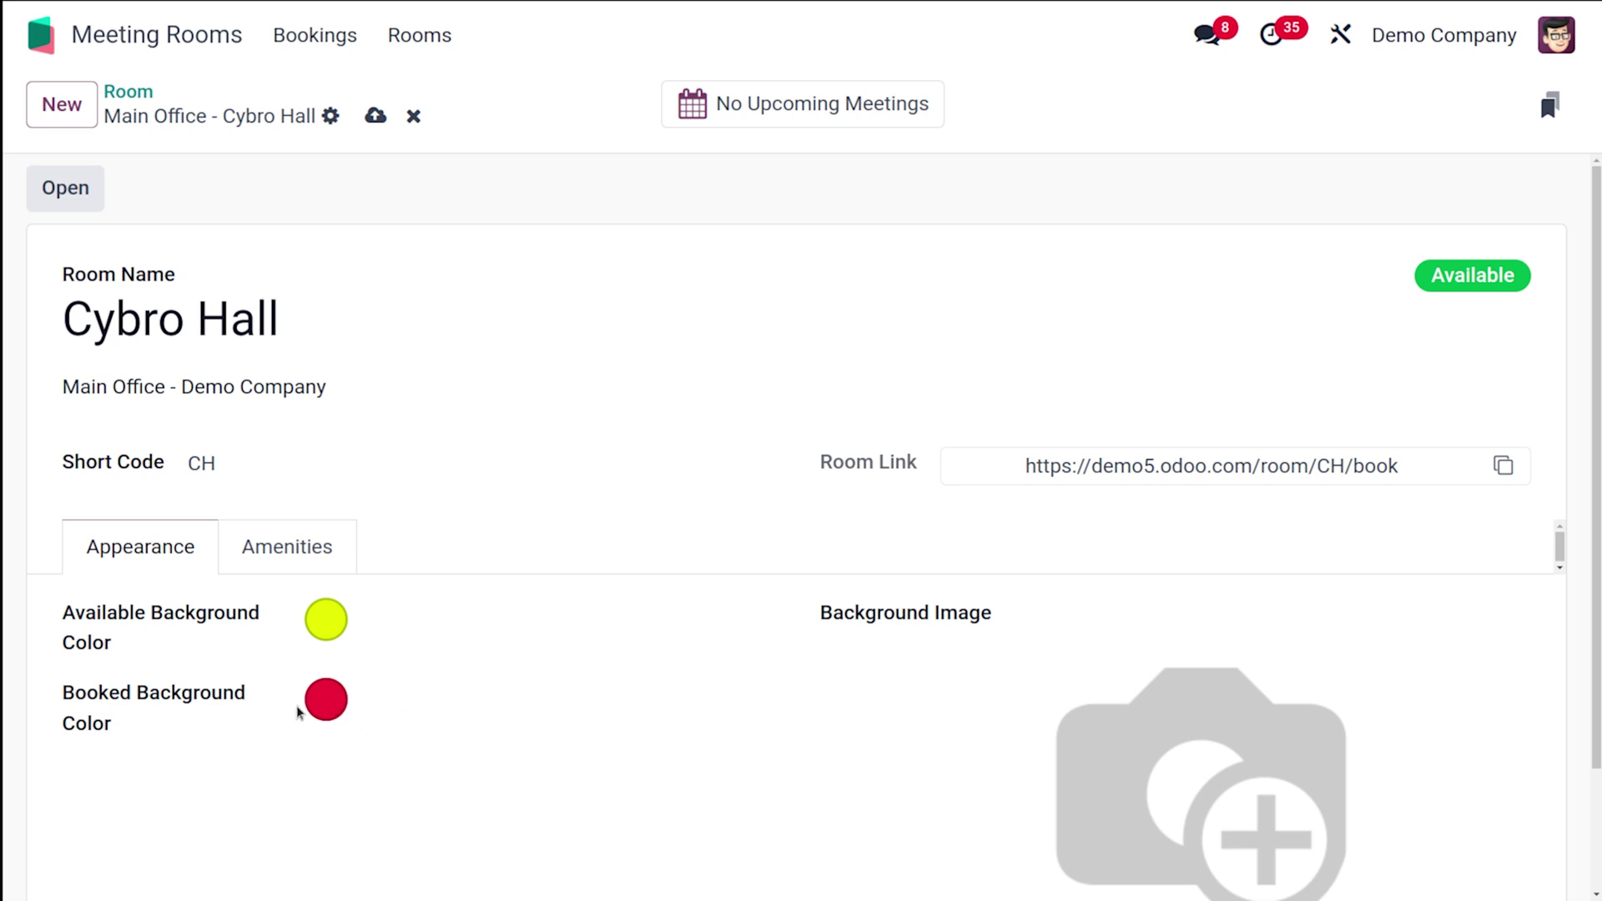
Step: Review the room's background image setting and its amenities description area, and return to the appearance settings
scroll(793, 849, "down", 2)
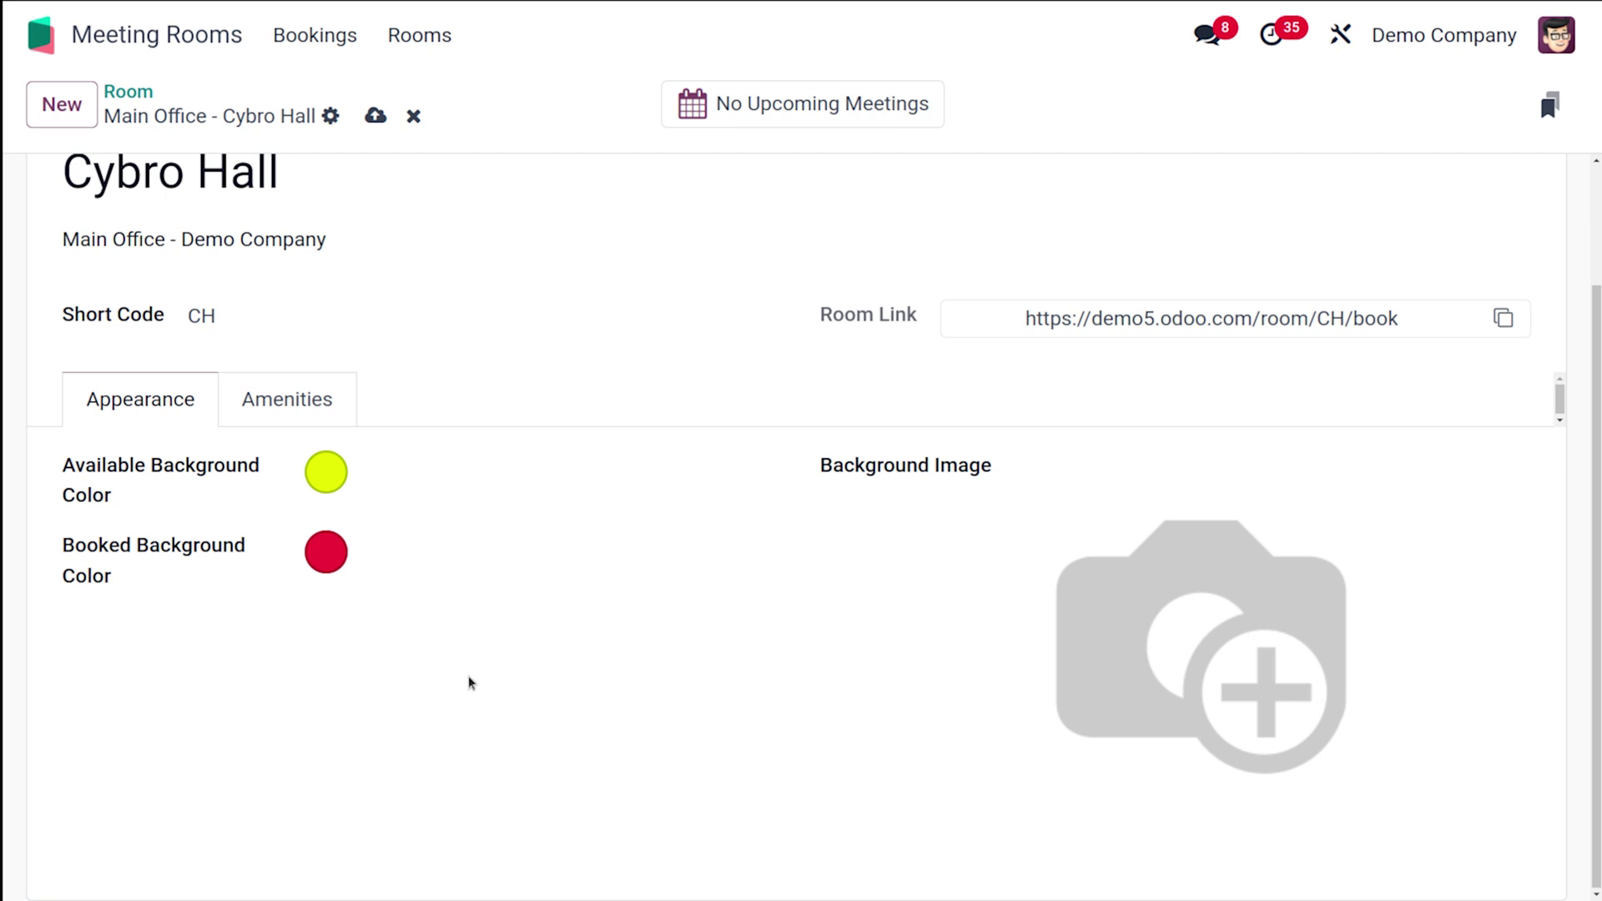
mouse_move(1063, 654)
left_click(245, 386)
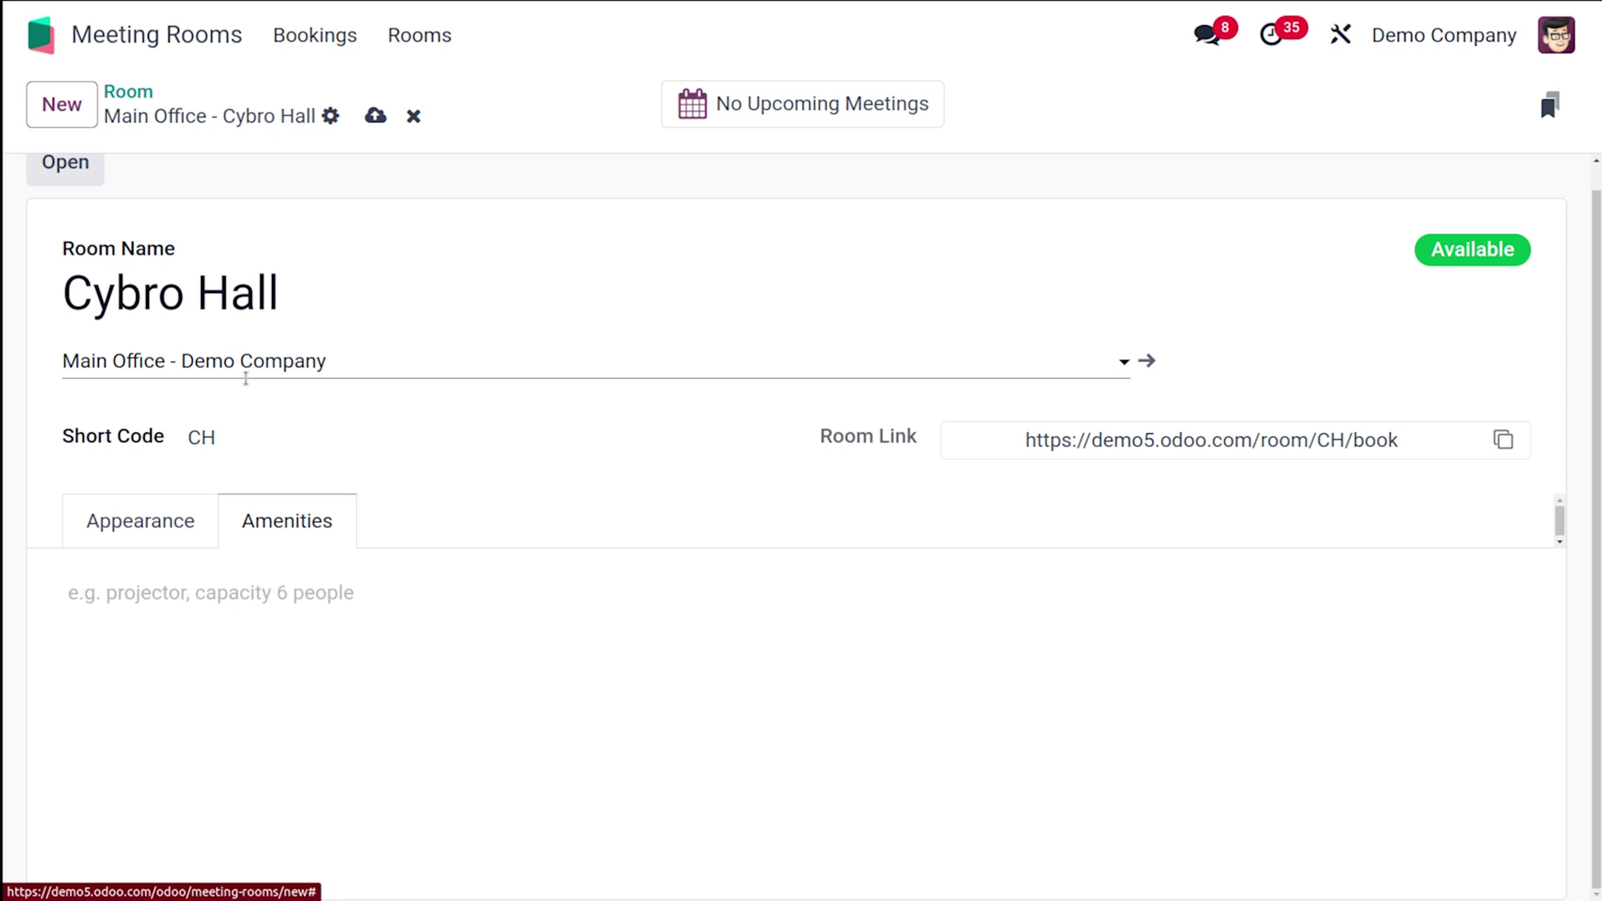
left_click(392, 591)
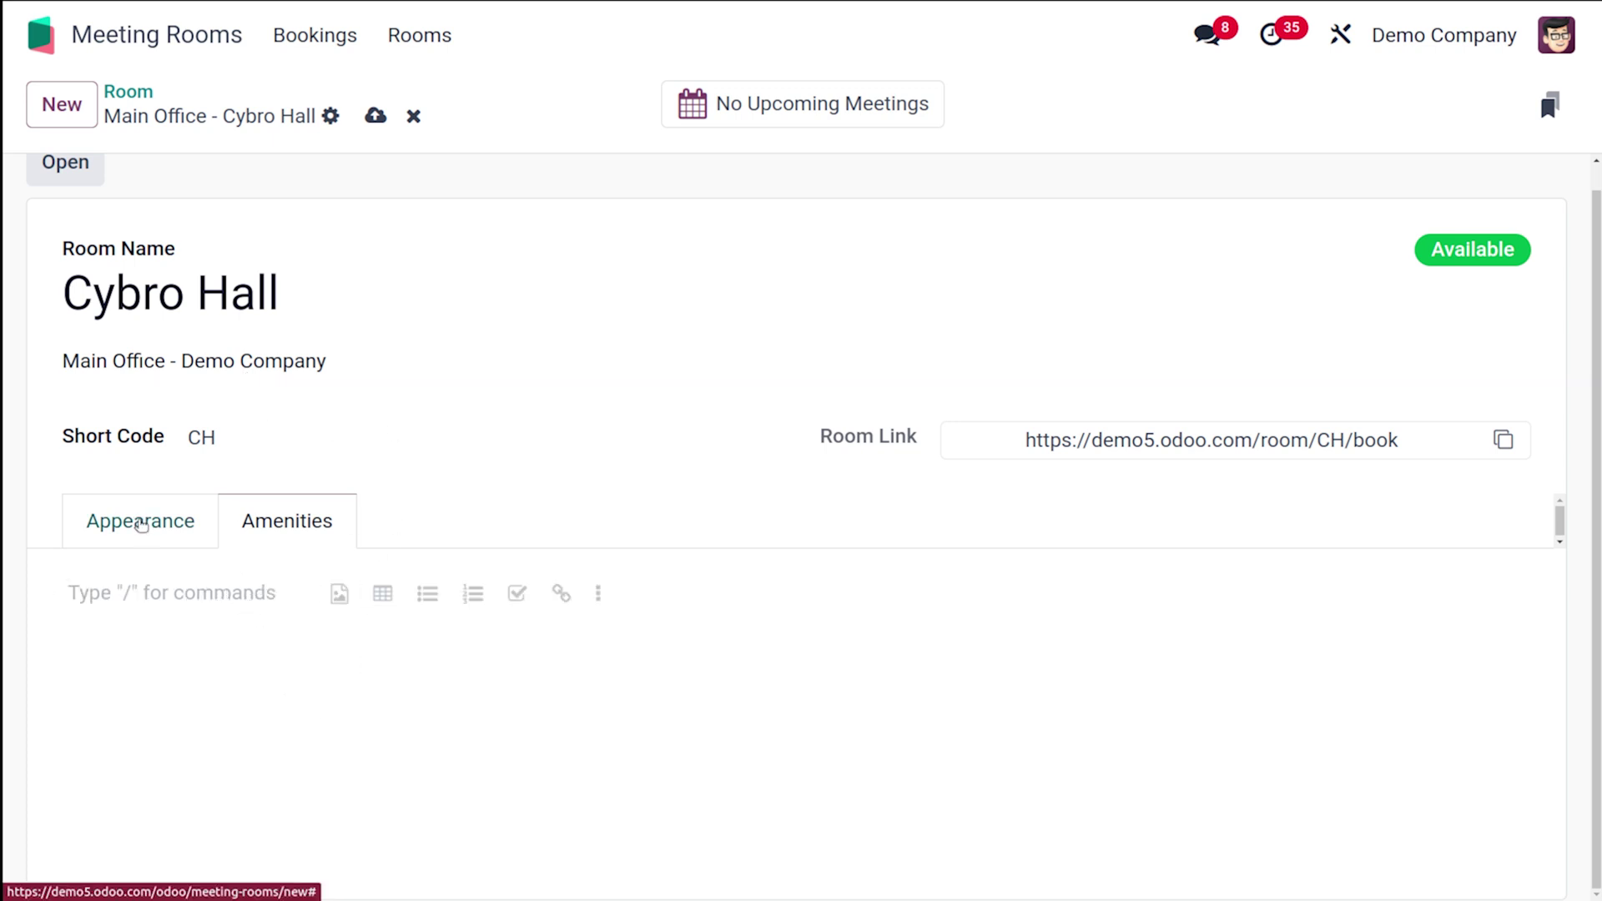
left_click(142, 524)
scroll(511, 458, "up", 1)
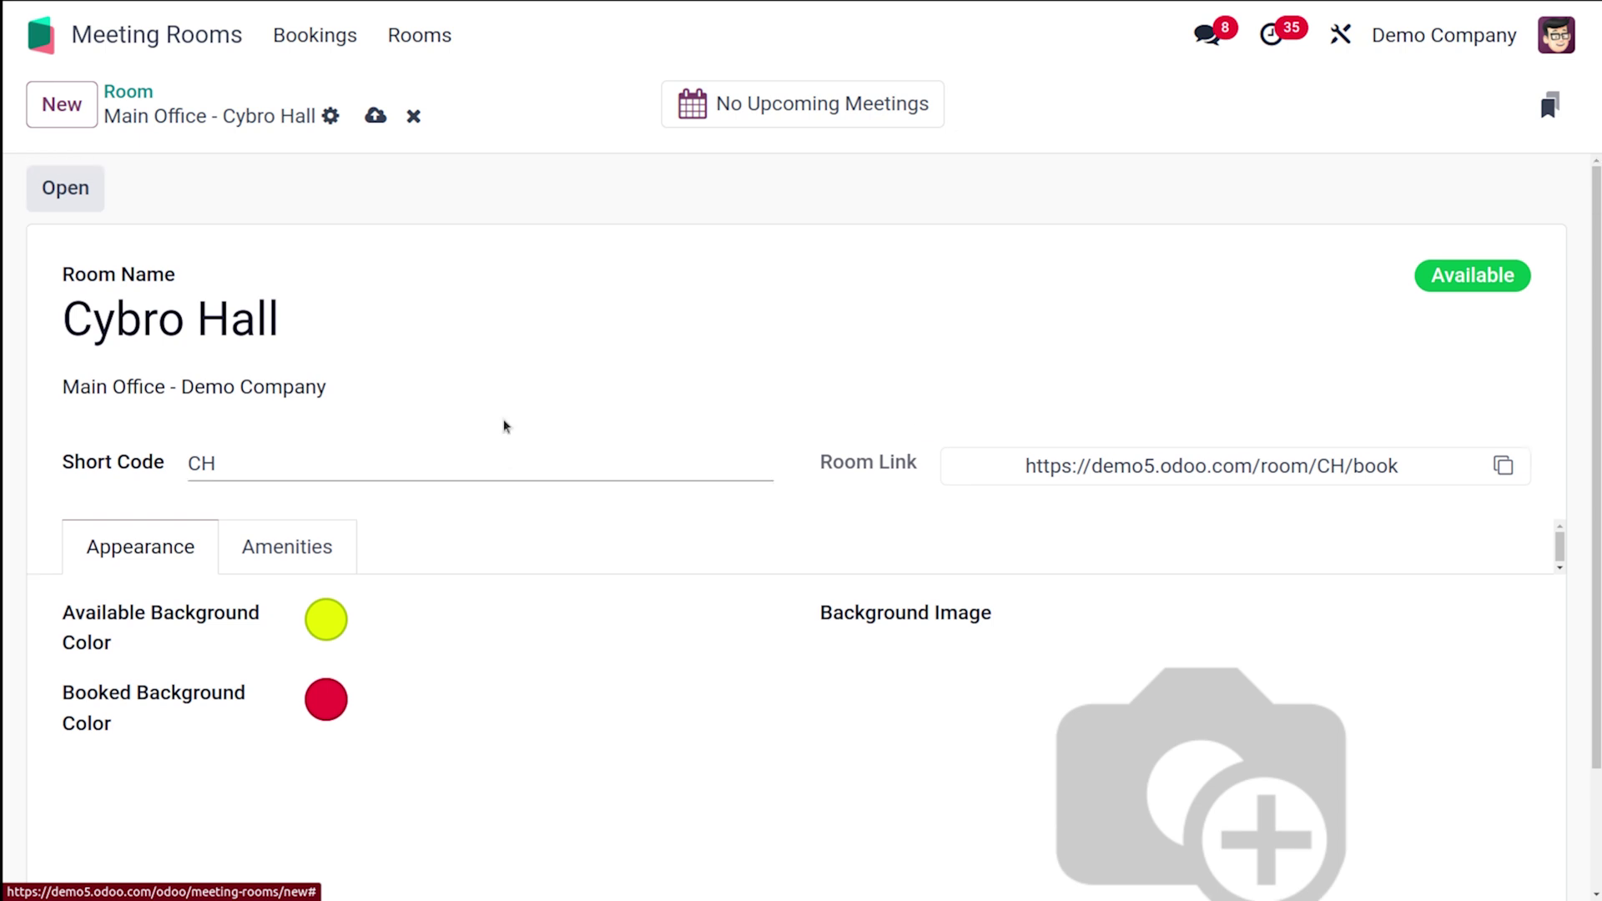
Step: Save the Cybro Hall room and open its booking page
left_click(377, 117)
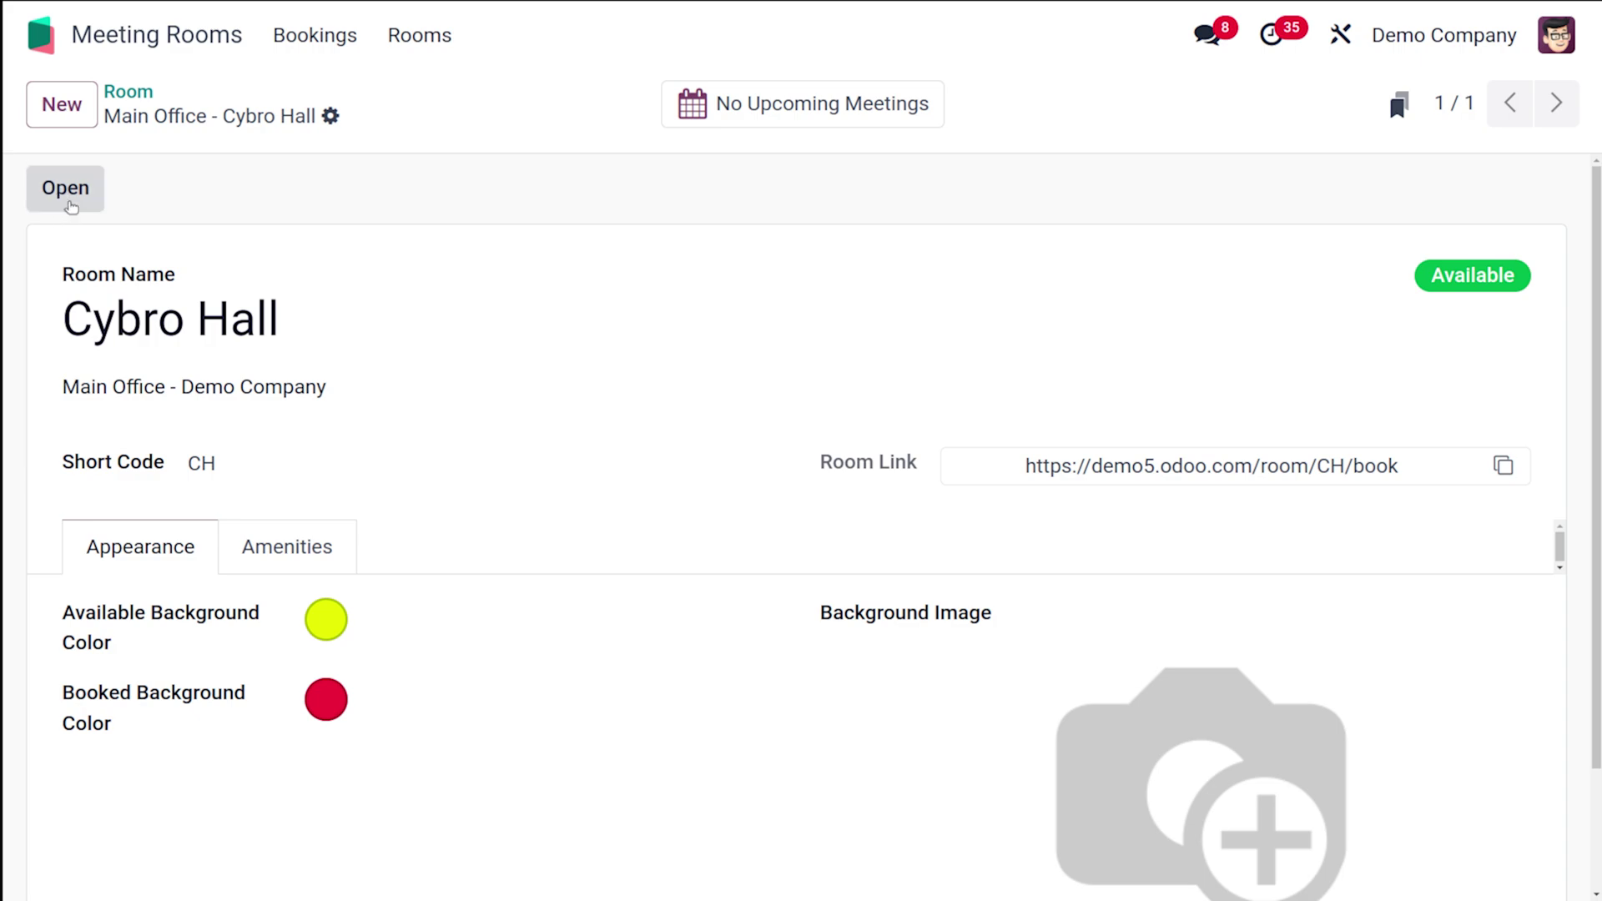
left_click(65, 201)
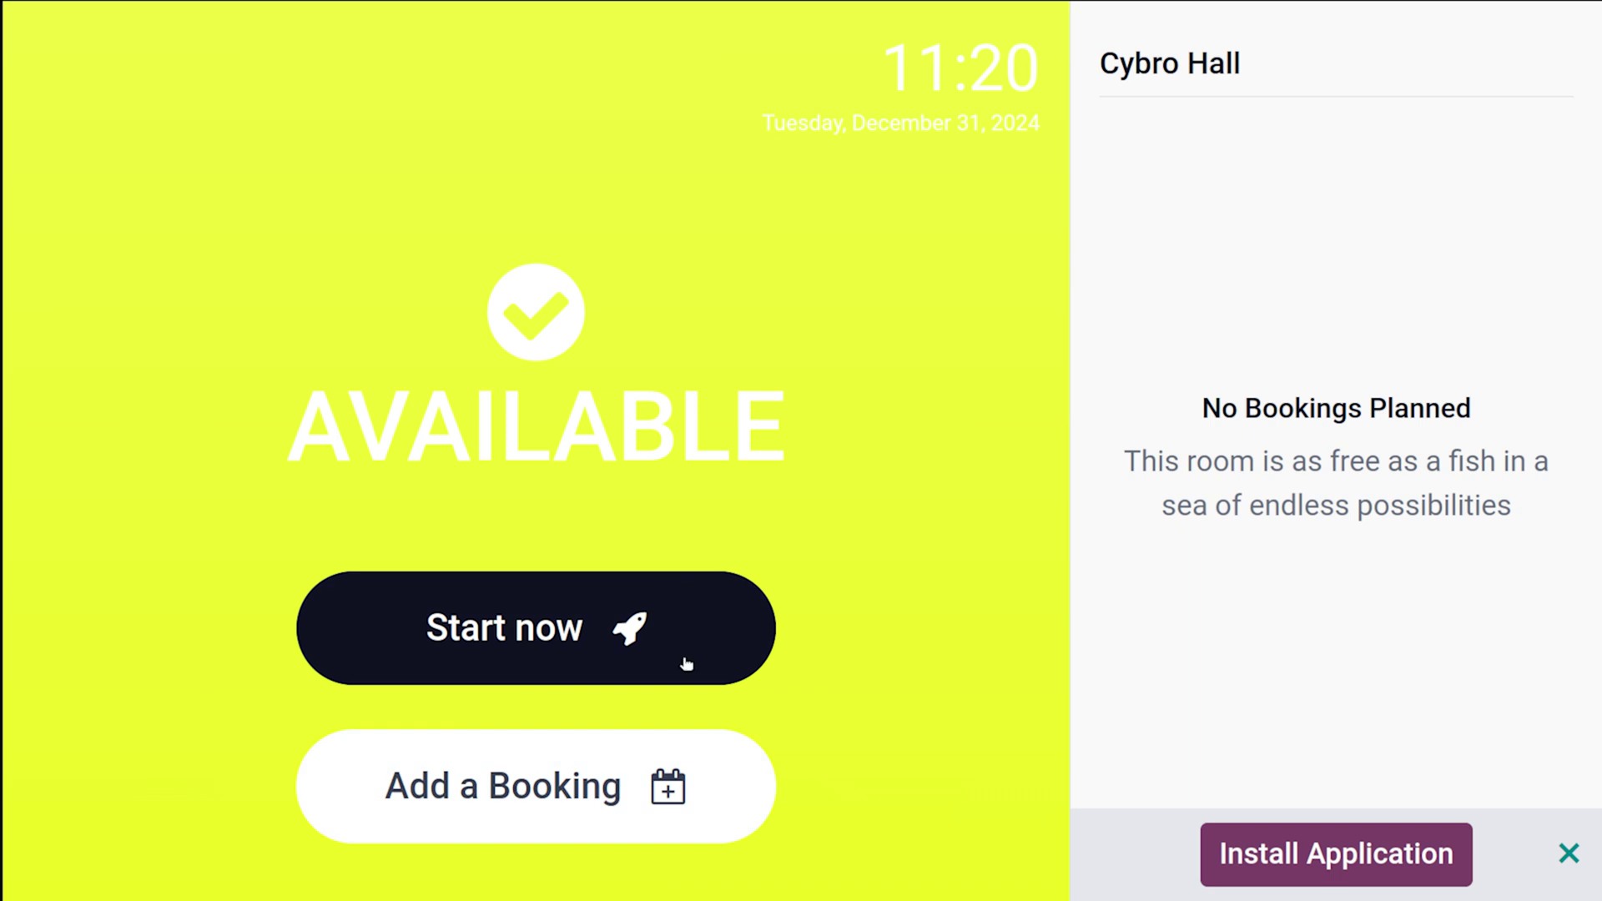
Step: Start an immediate 15-minute booking of Cybro Hall named "TEAM meet"
left_click(501, 632)
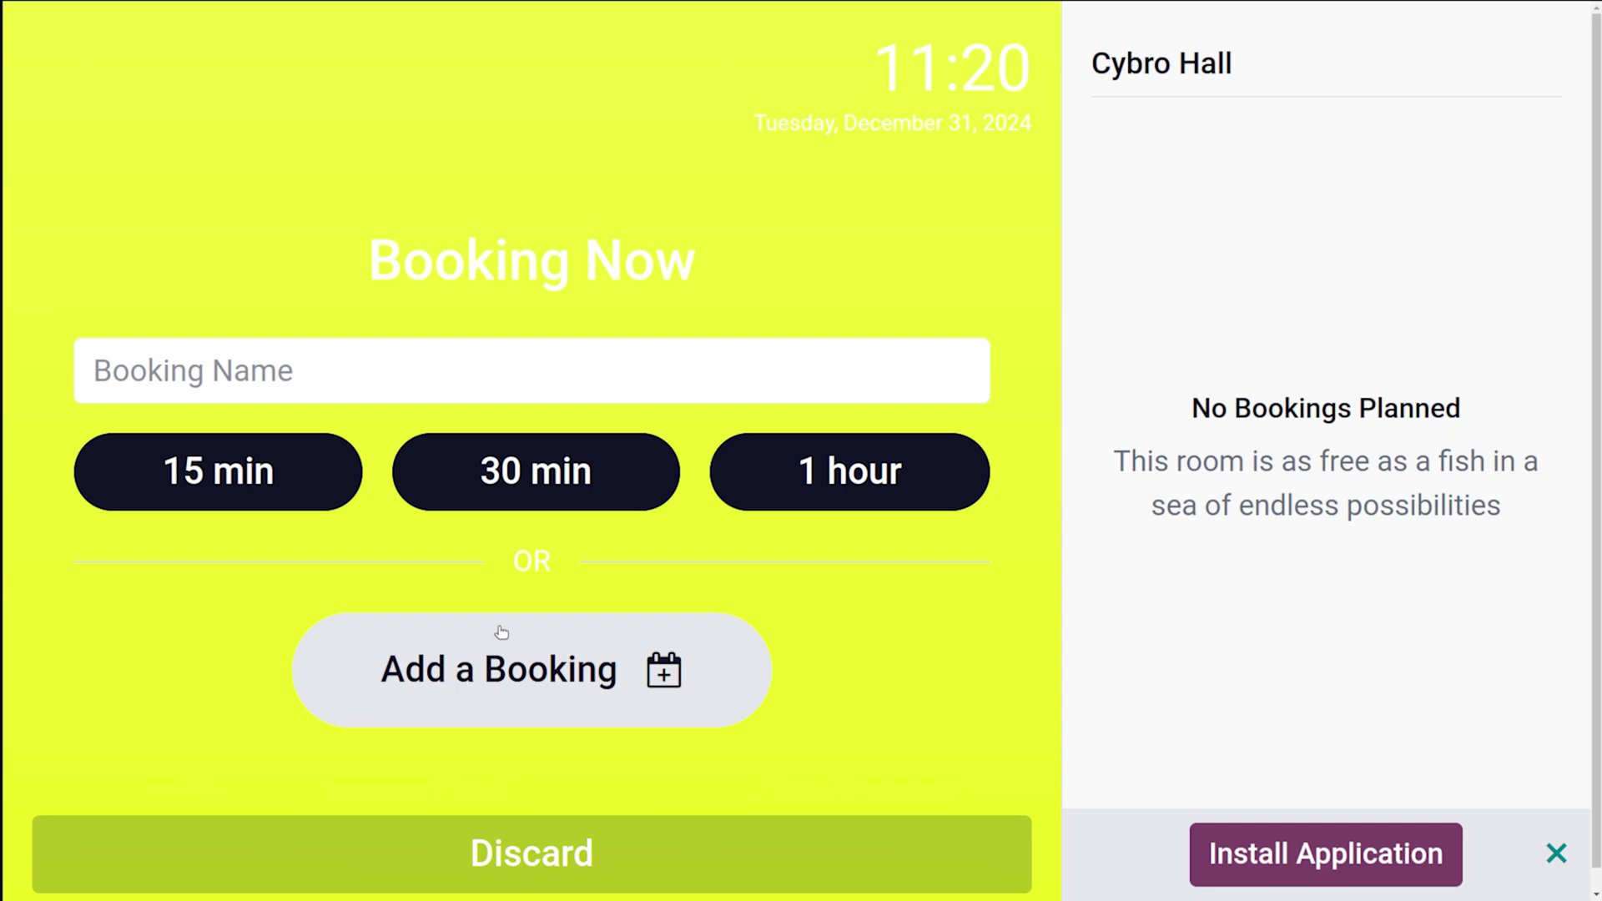
left_click(289, 382)
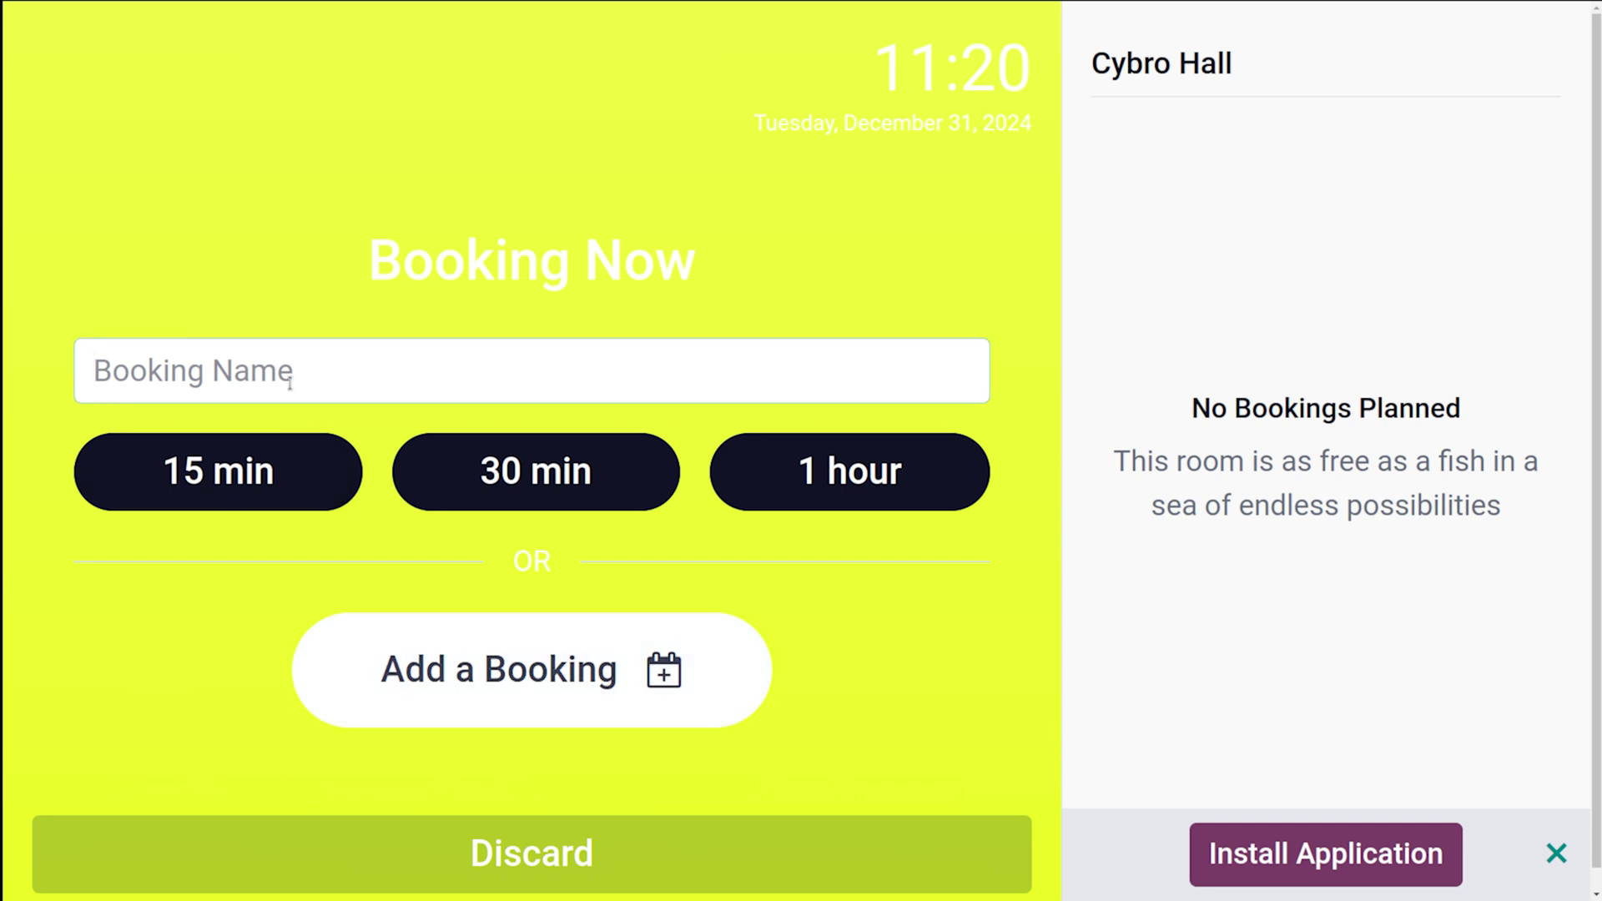
type("TE")
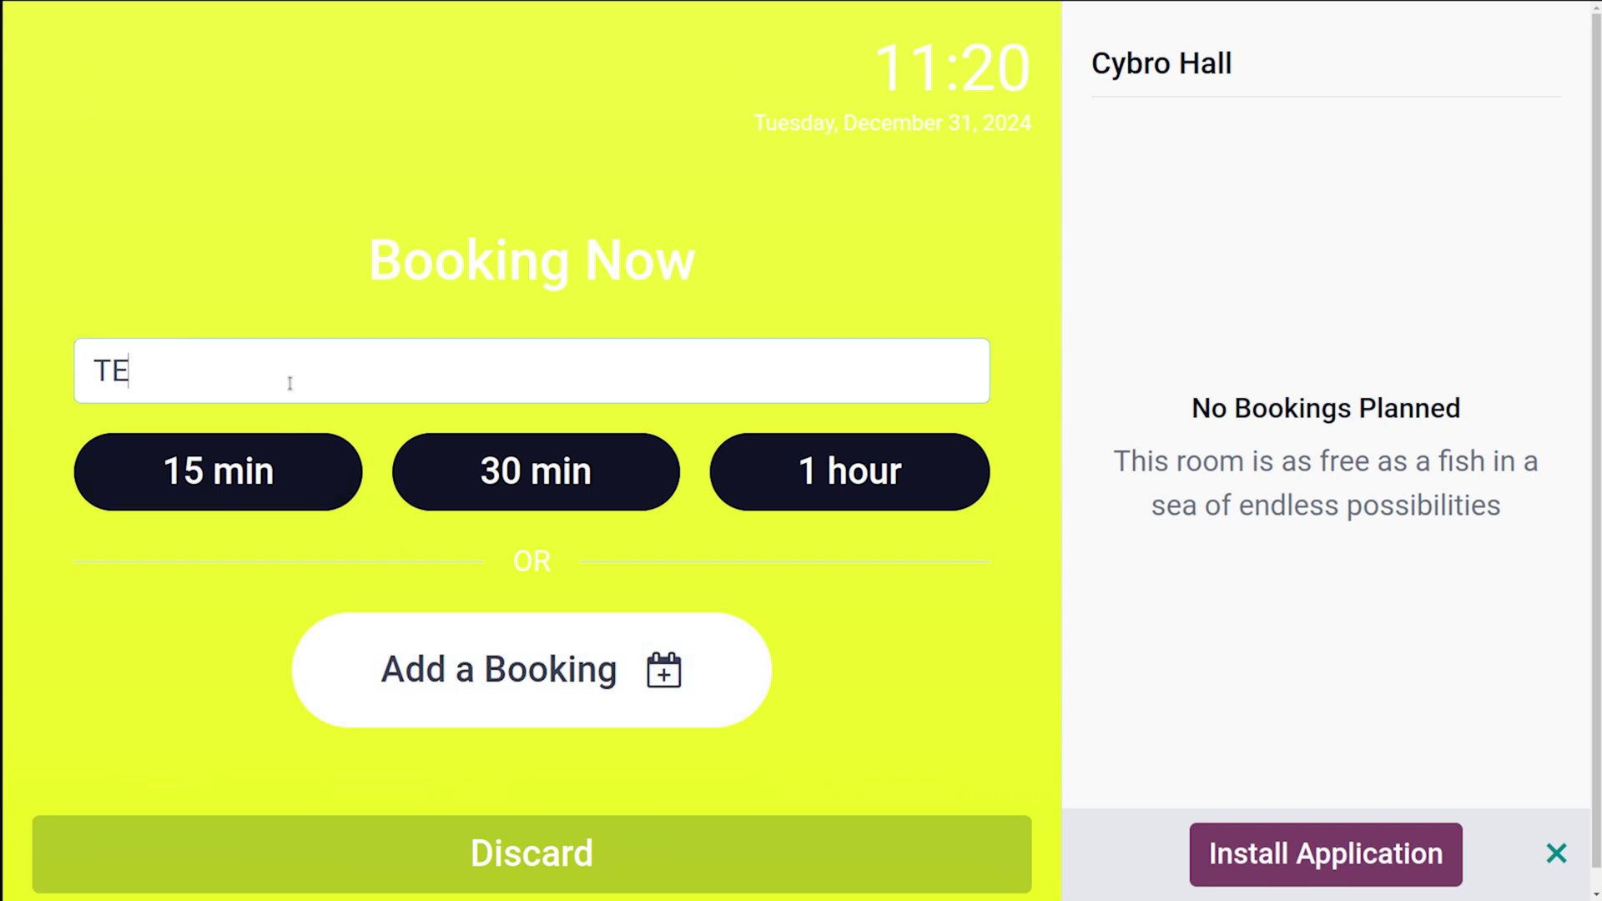
type("AM meet")
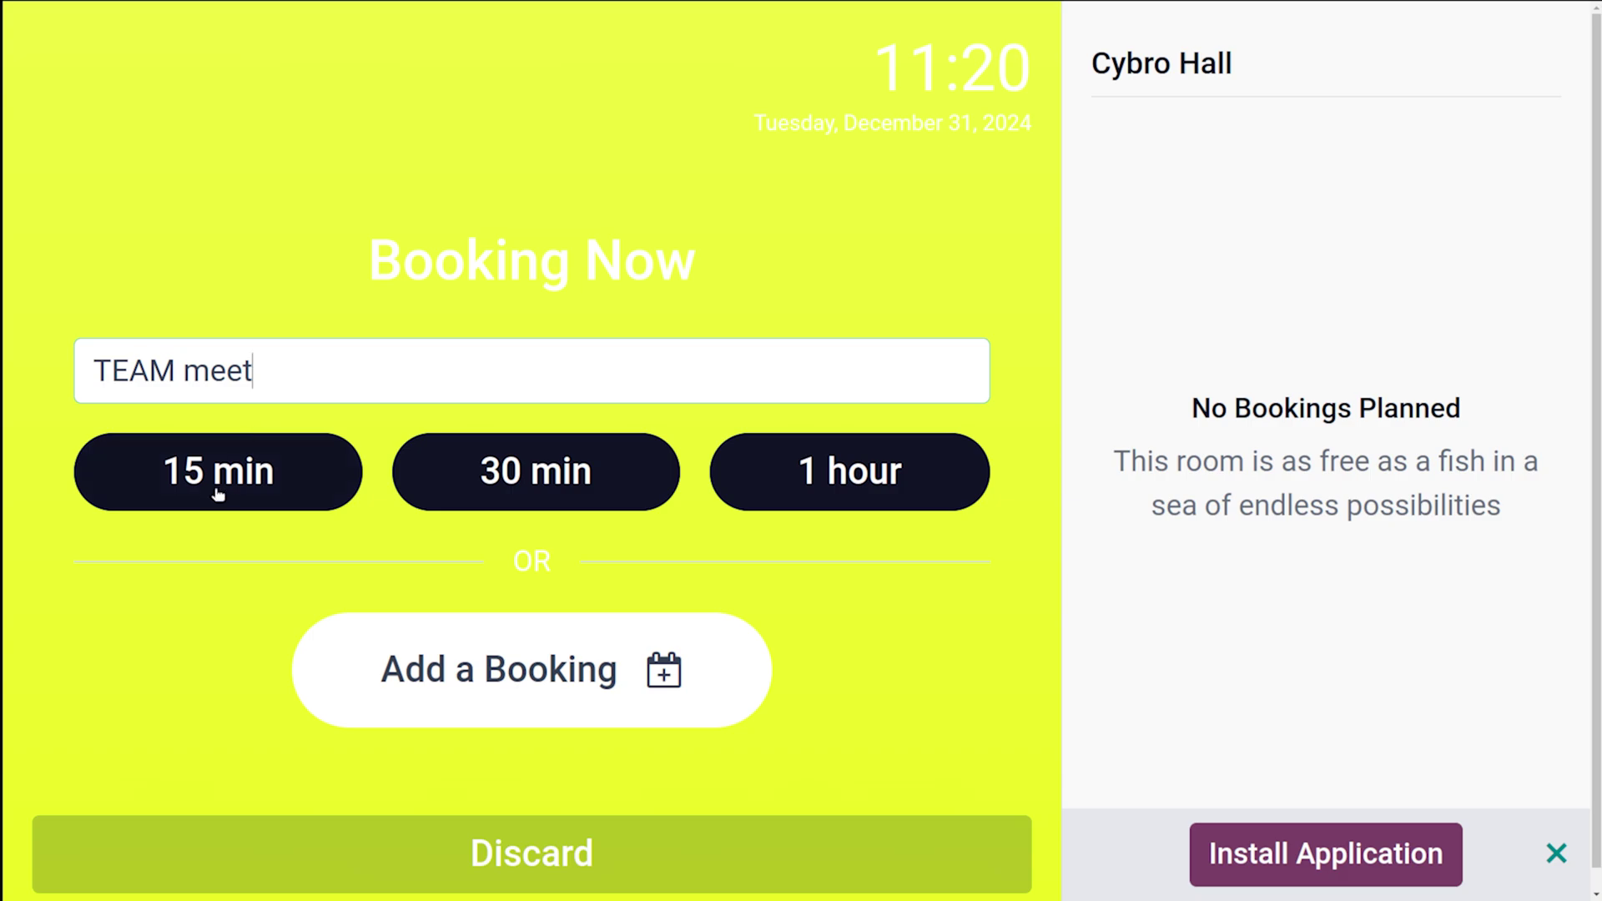
left_click(290, 500)
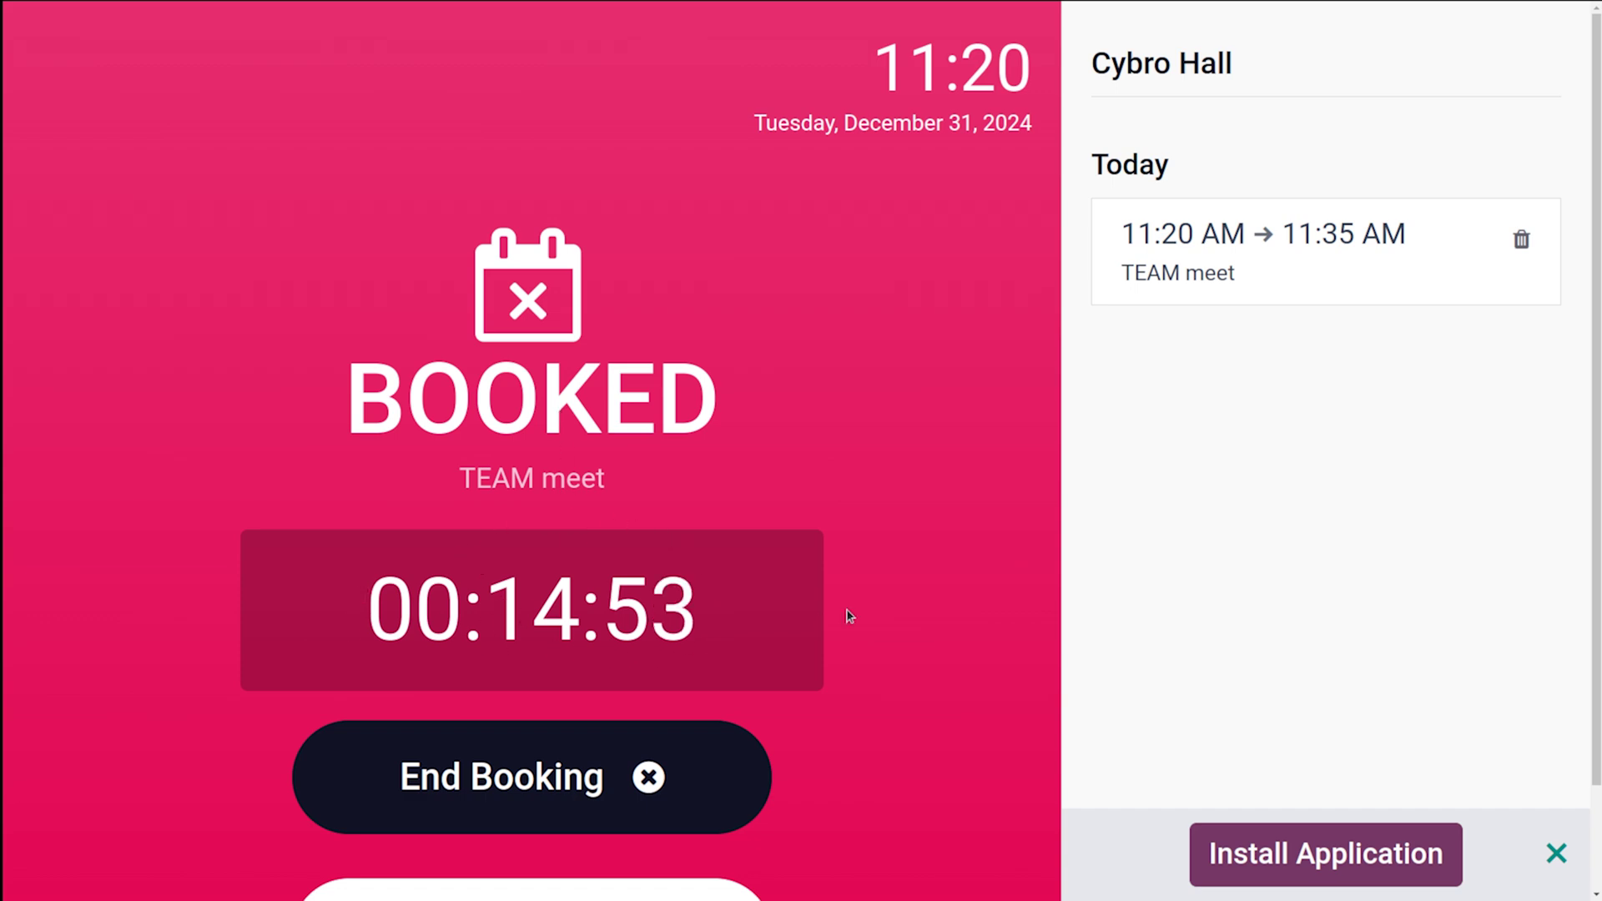
Step: Add another Cybro Hall booking without a name for Tuesday the 31st, from 12:00 PM to 12:30 PM
scroll(850, 616, "down", 2)
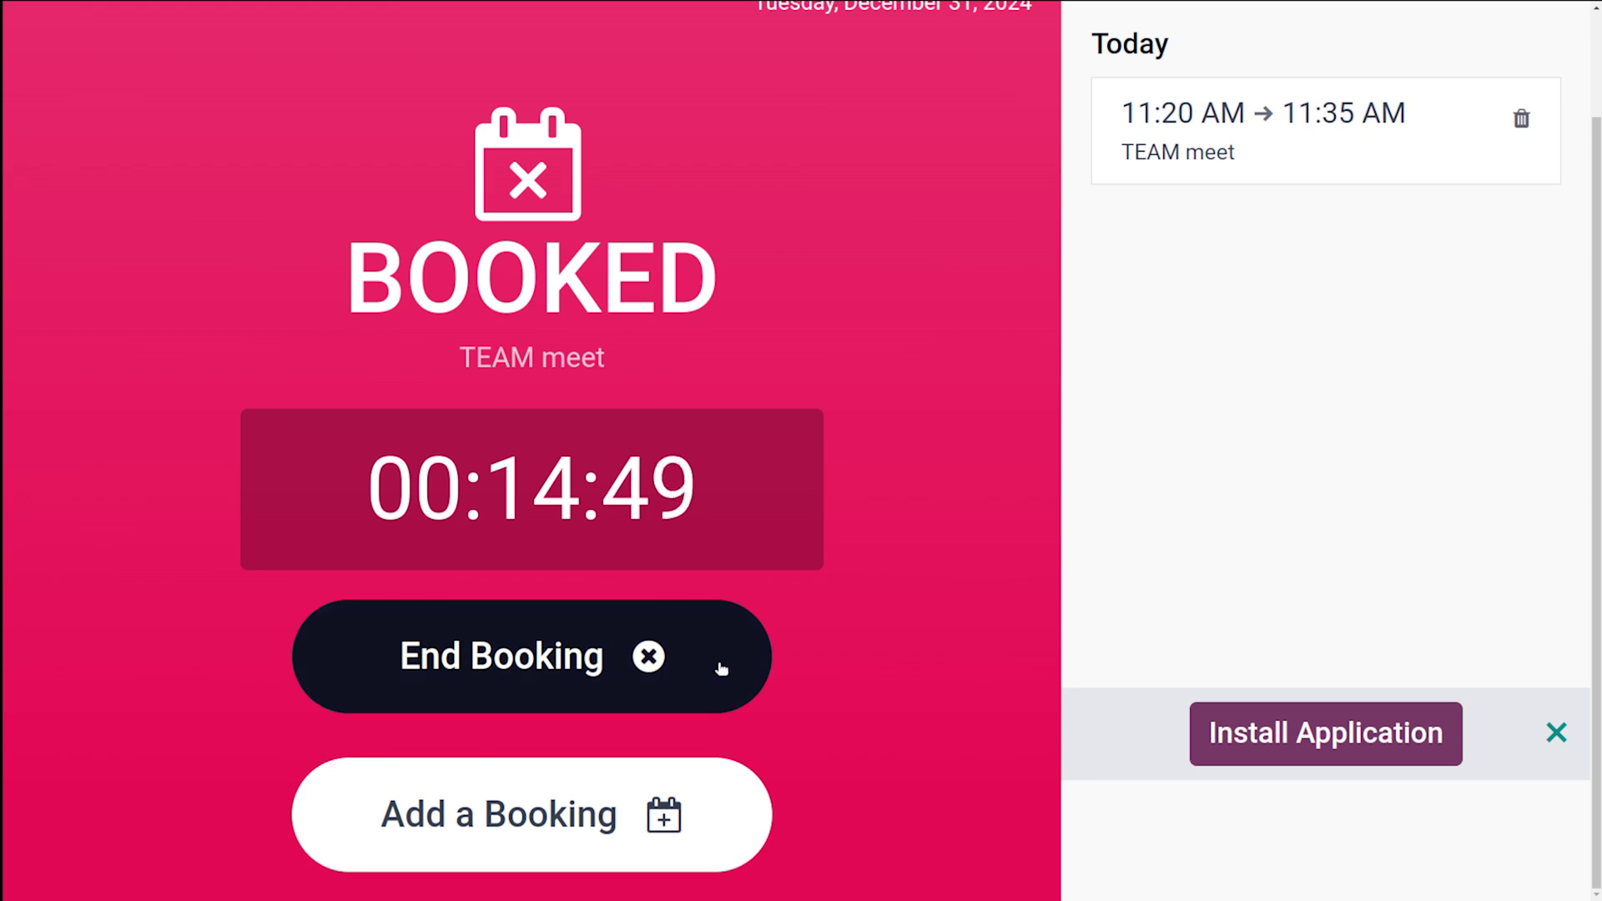
scroll(779, 311, "up", 2)
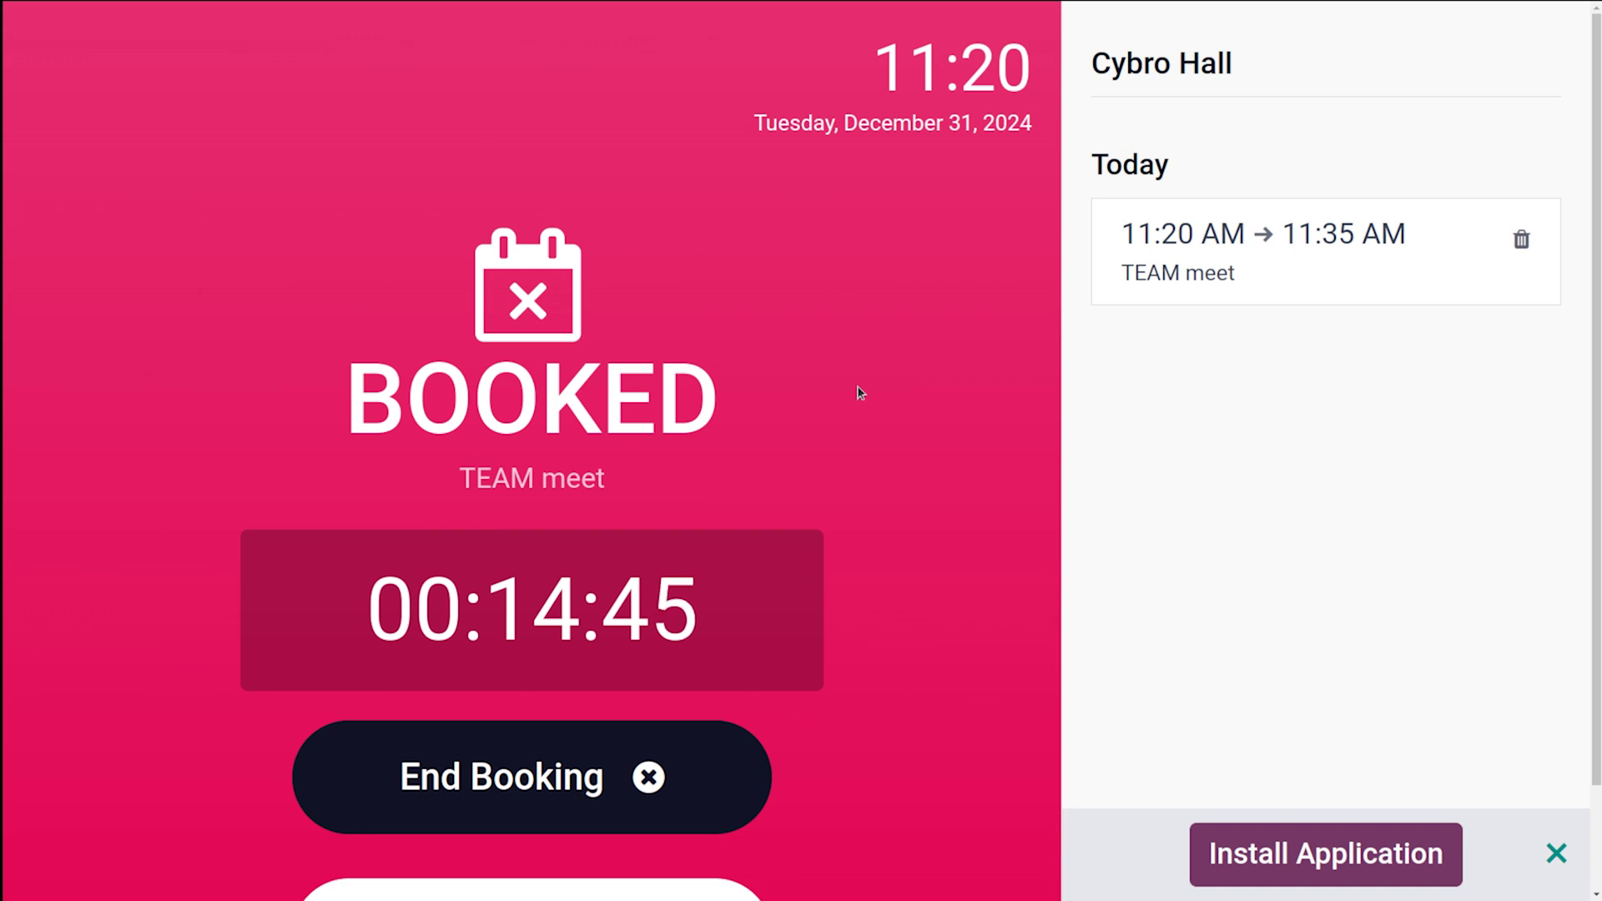
scroll(845, 459, "down", 2)
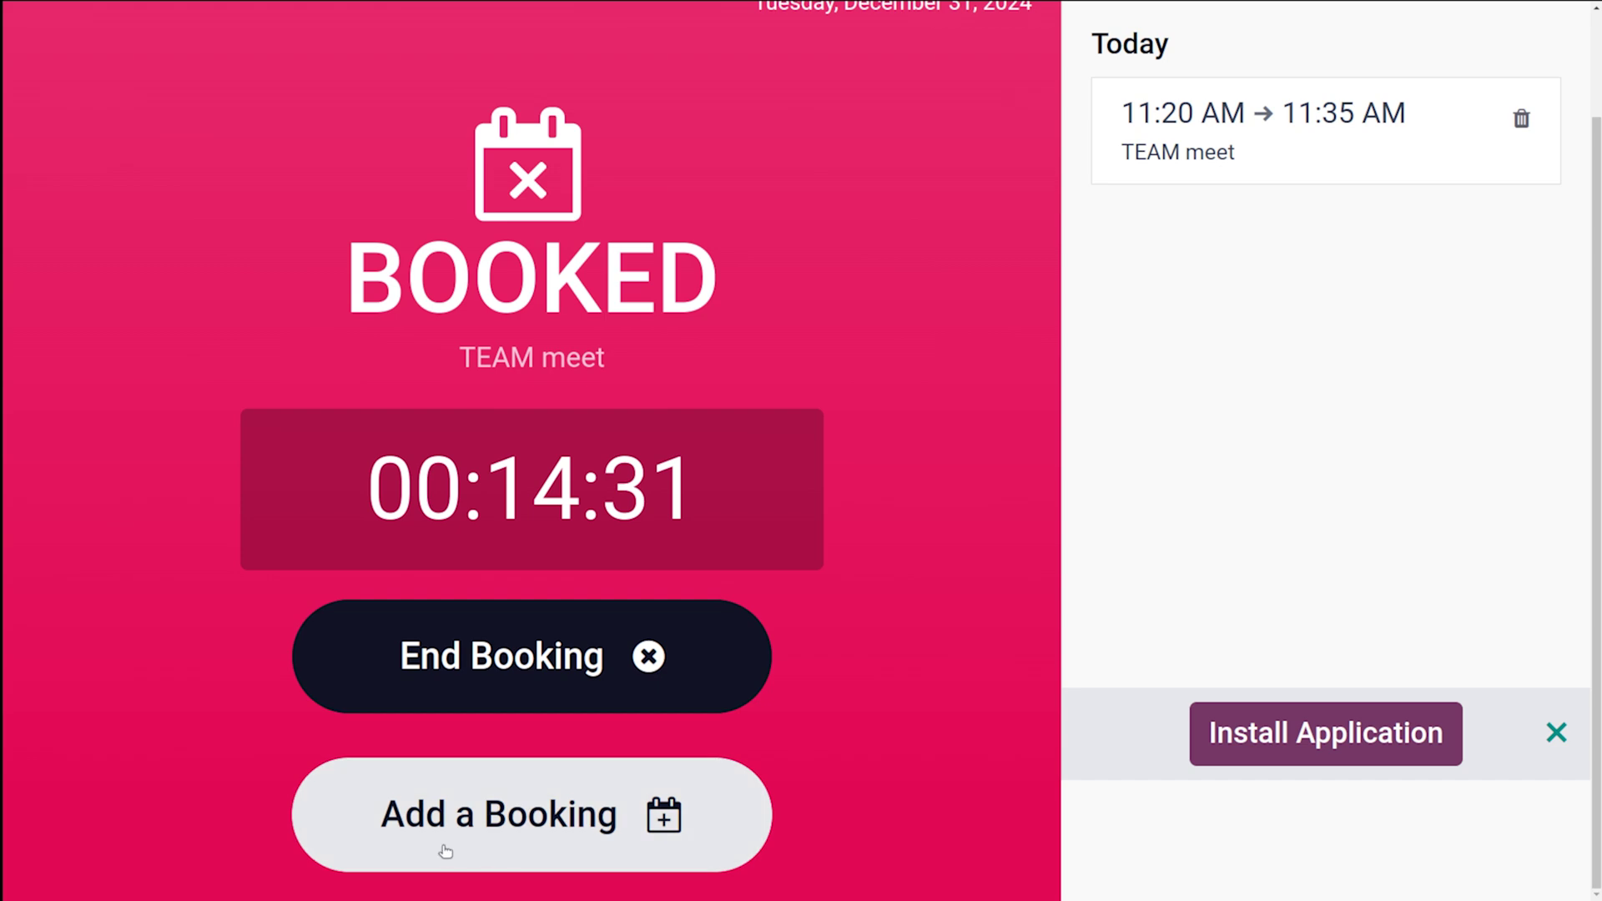
left_click(554, 824)
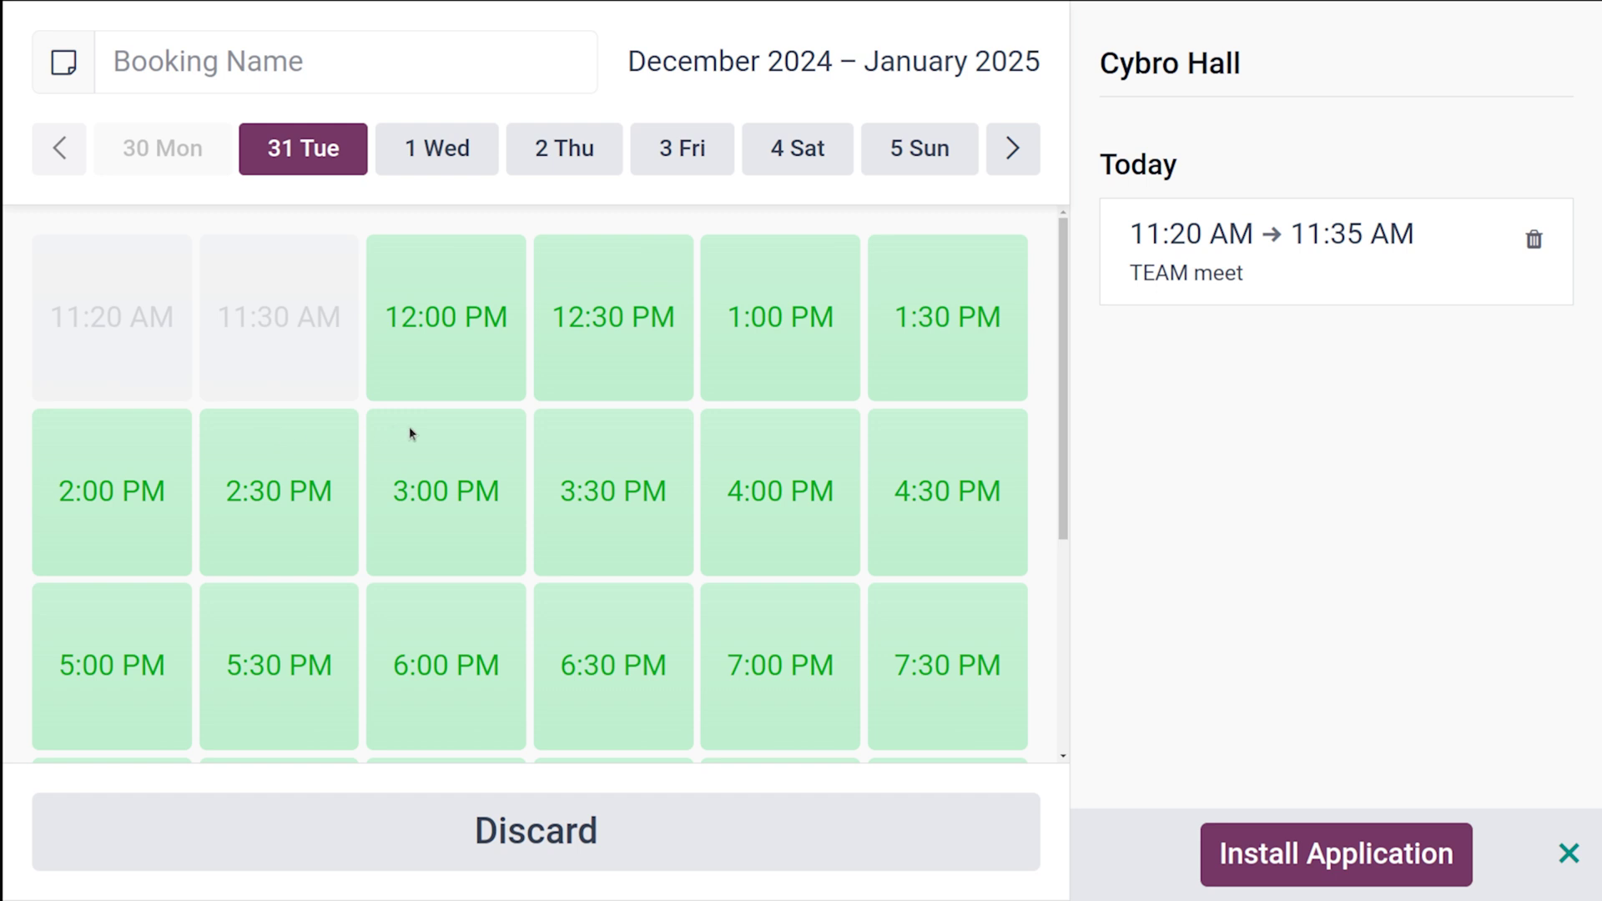
left_click(455, 325)
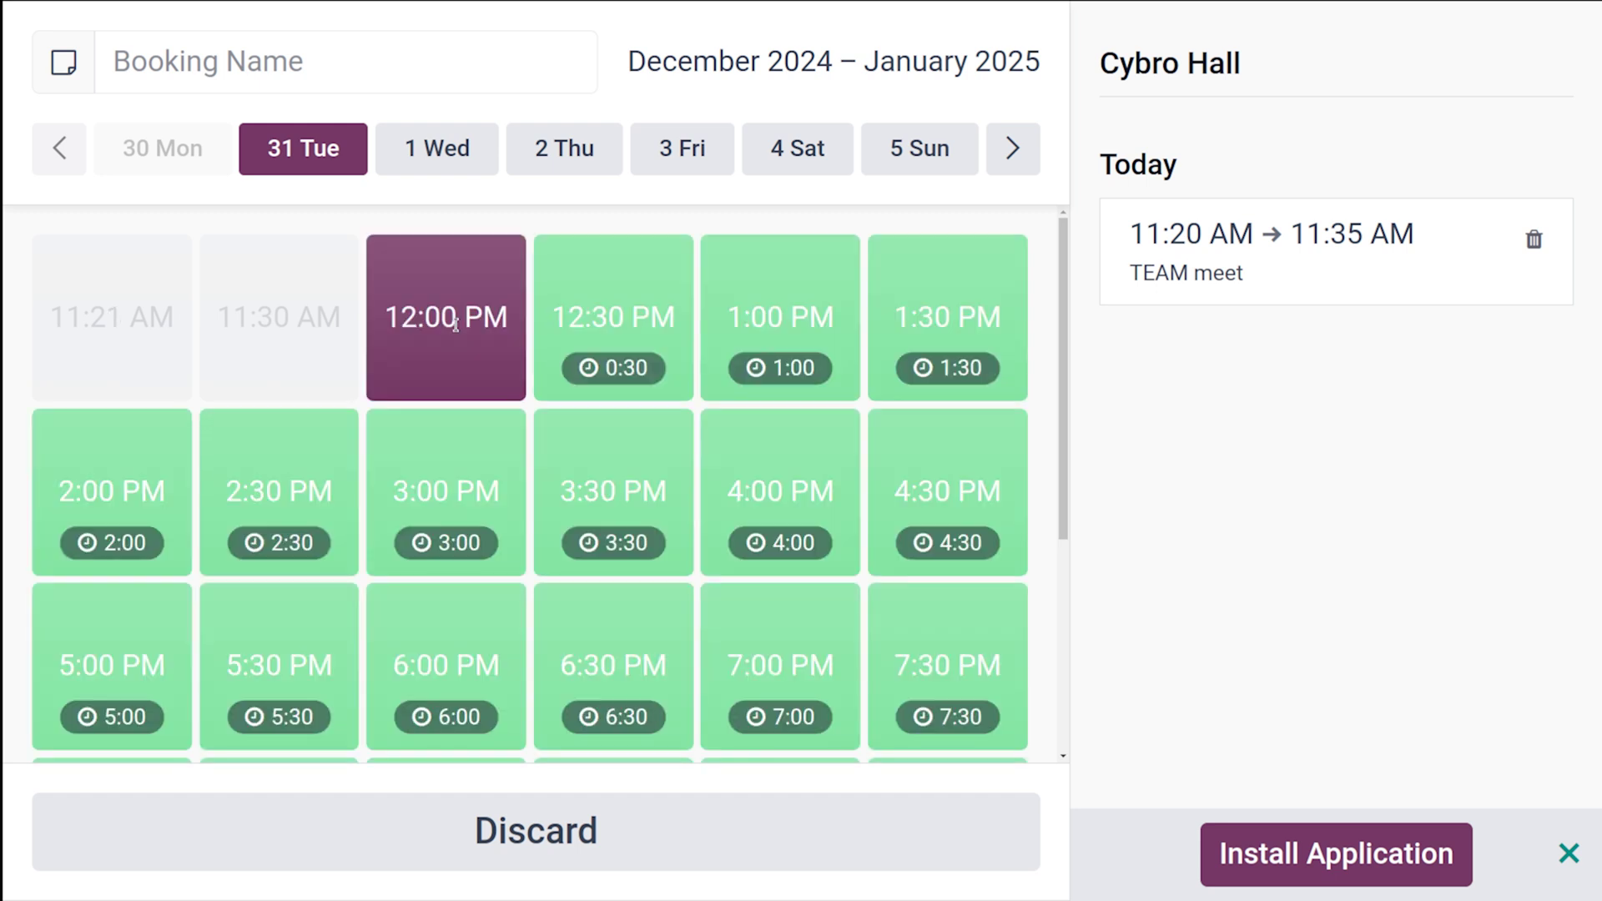
left_click(614, 327)
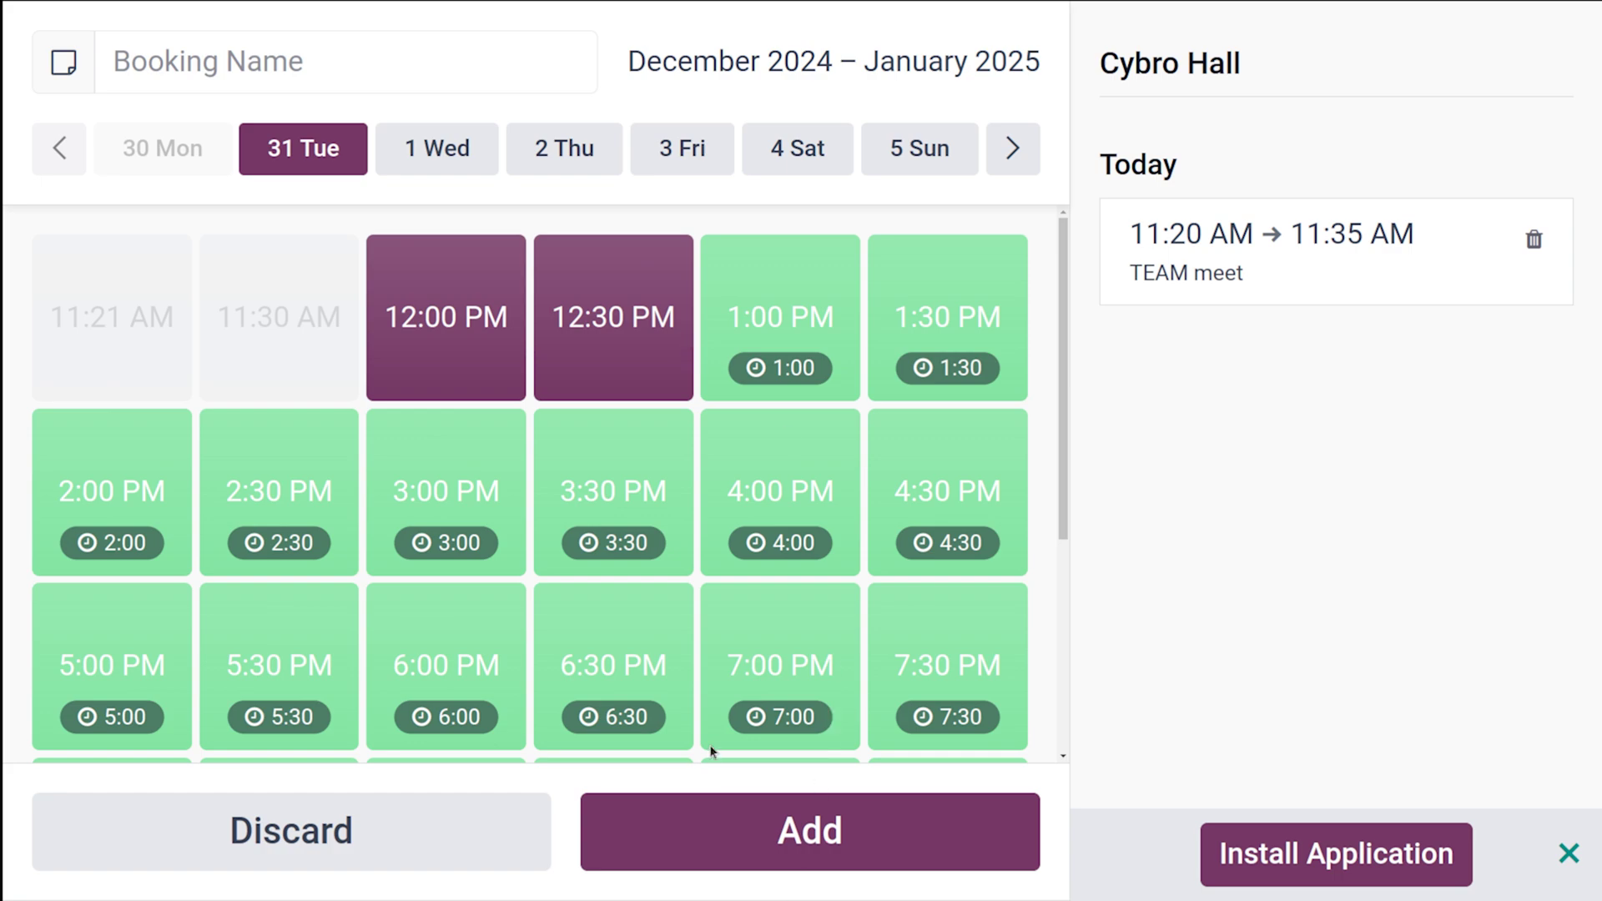
left_click(778, 851)
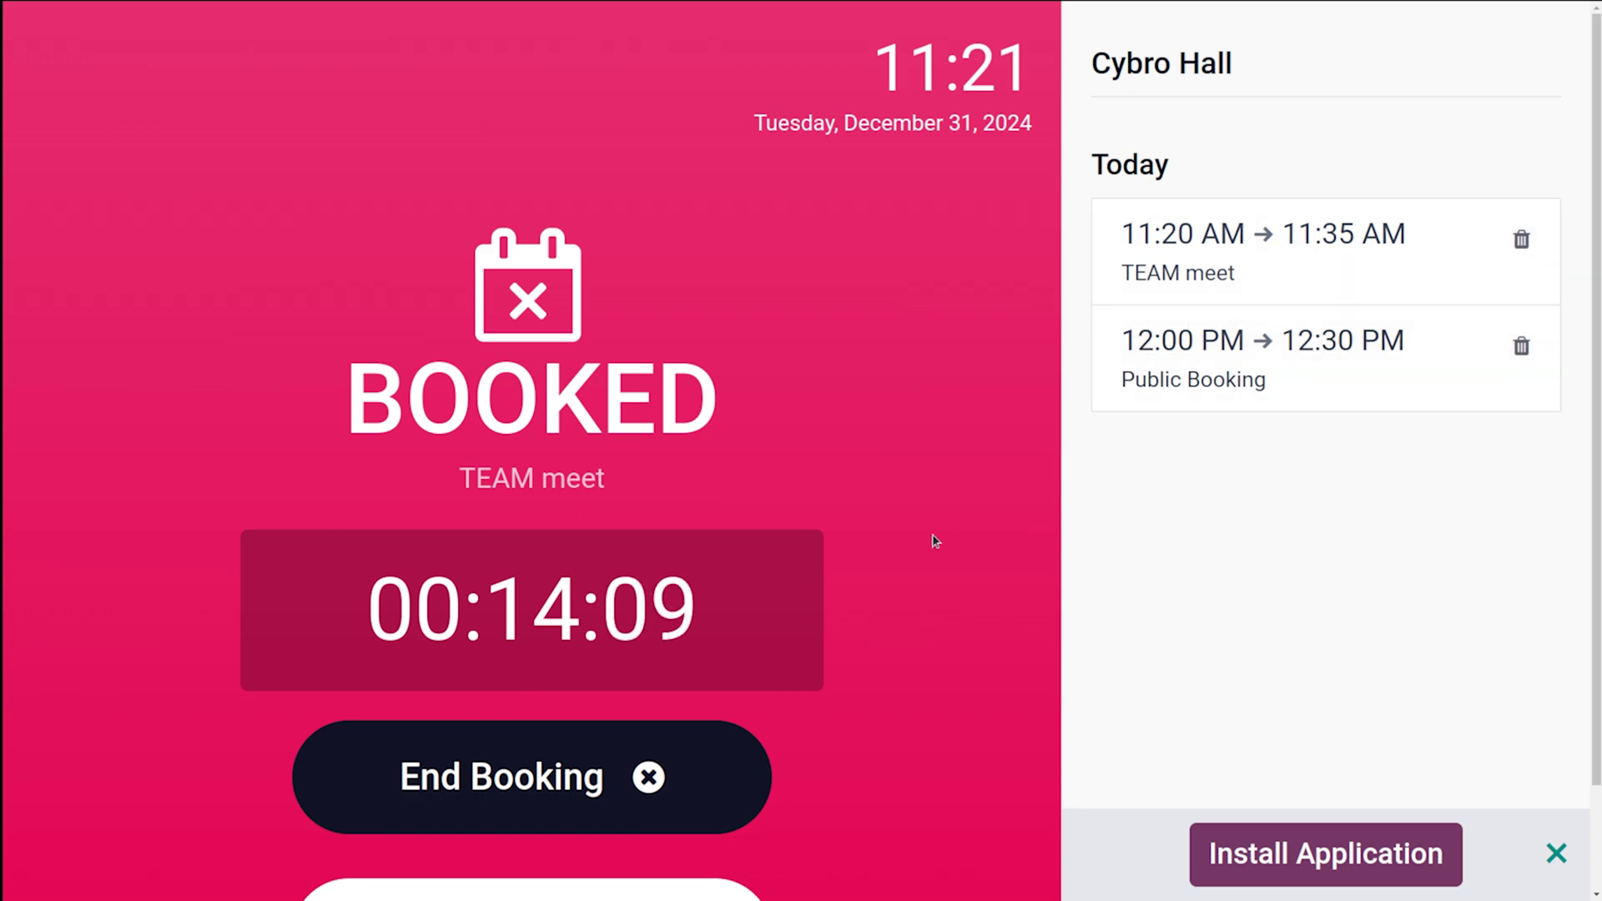
Step: End the current "TEAM meet" booking of Cybro Hall and confirm ending it
scroll(935, 541, "down", 2)
scroll(935, 541, "up", 1)
scroll(936, 541, "down", 1)
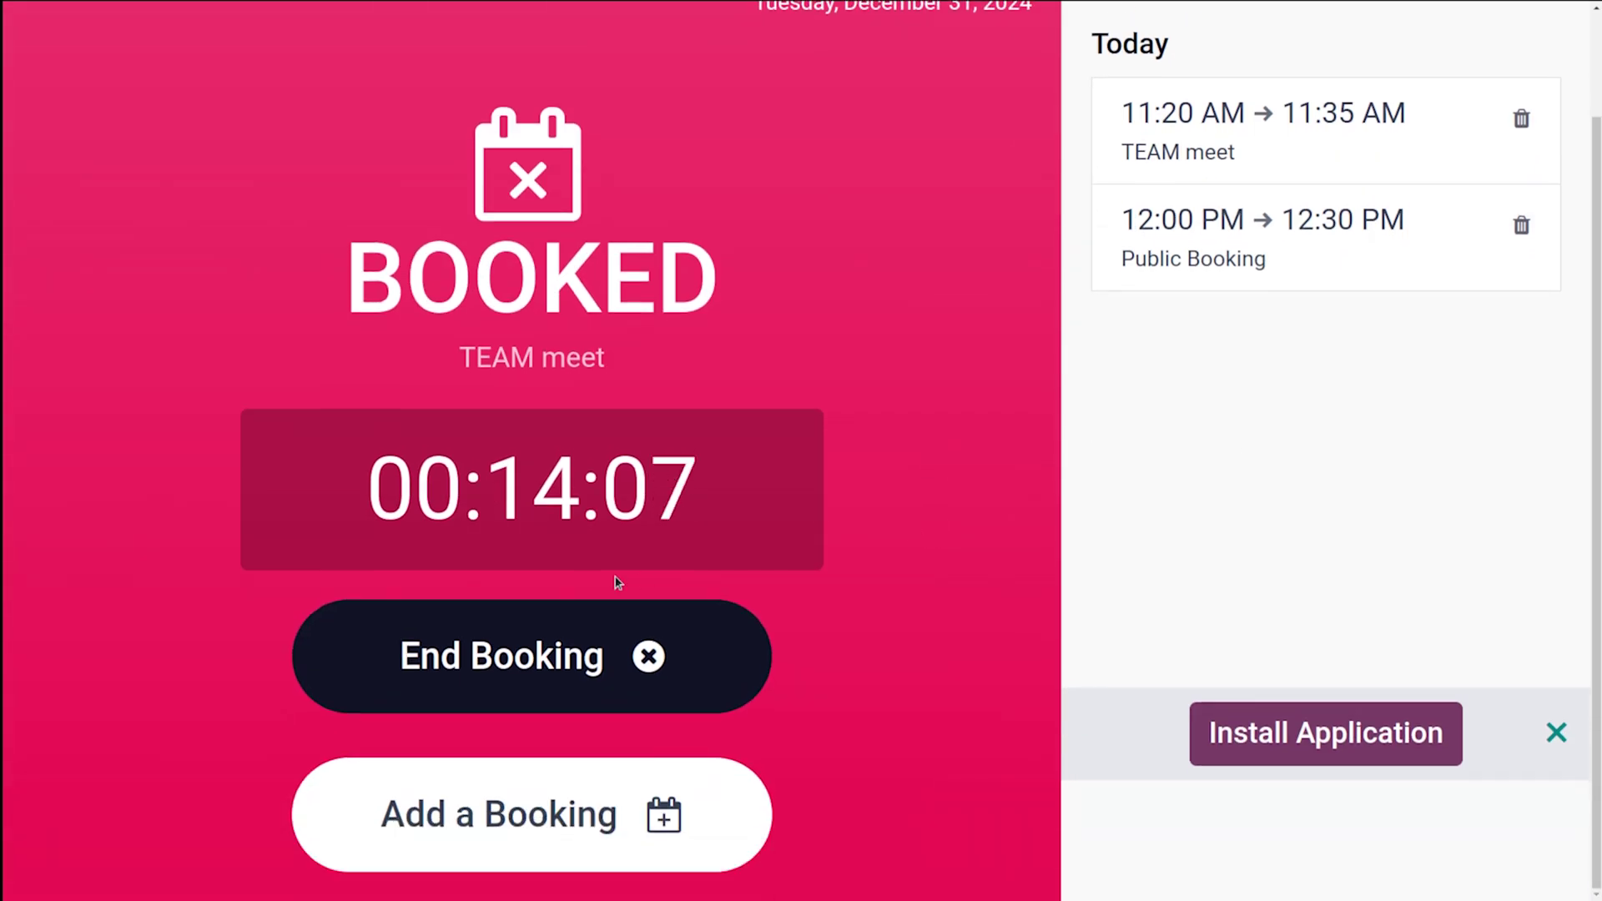
left_click(648, 657)
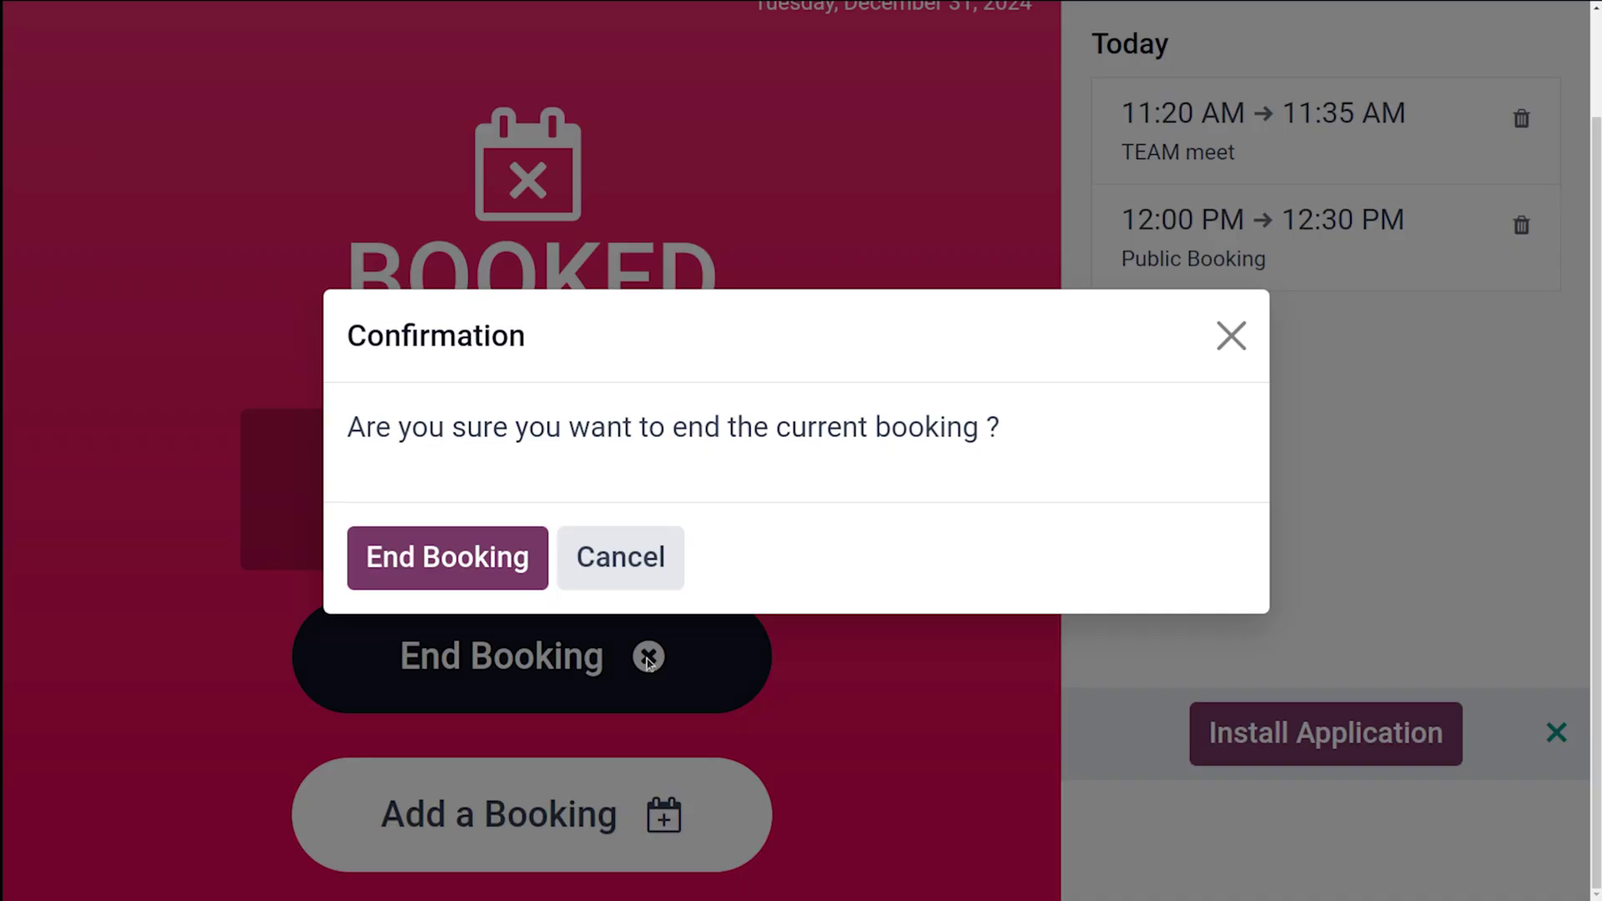
left_click(429, 534)
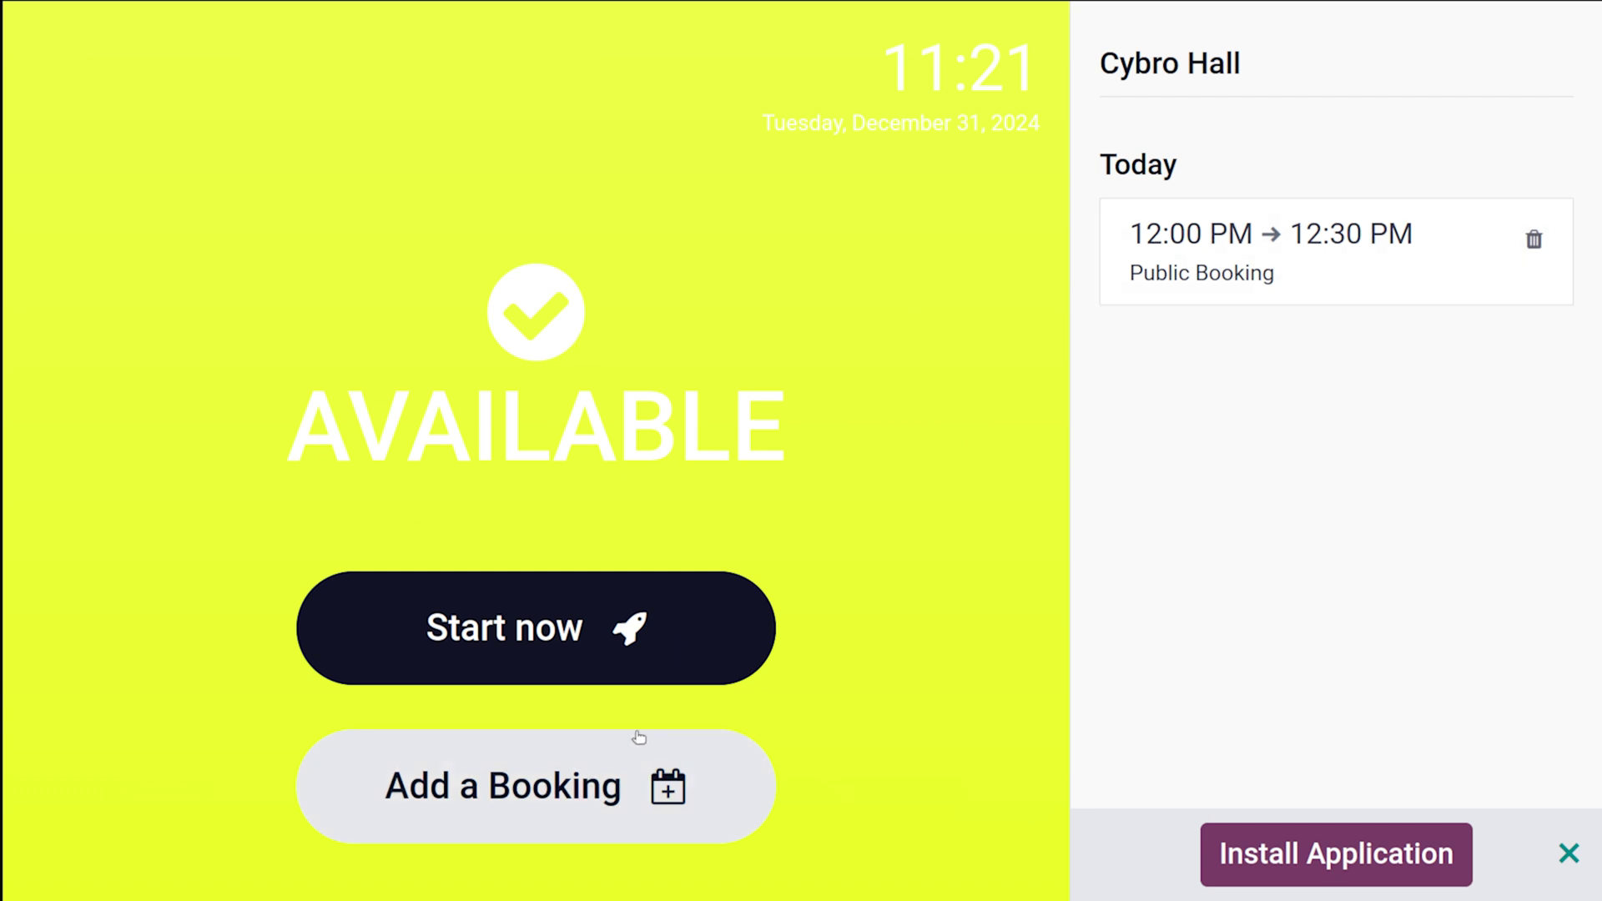
Step: Add another unnamed Cybro Hall booking for Tuesday the 31st, from 12:30 PM to 1:00 PM
left_click(579, 825)
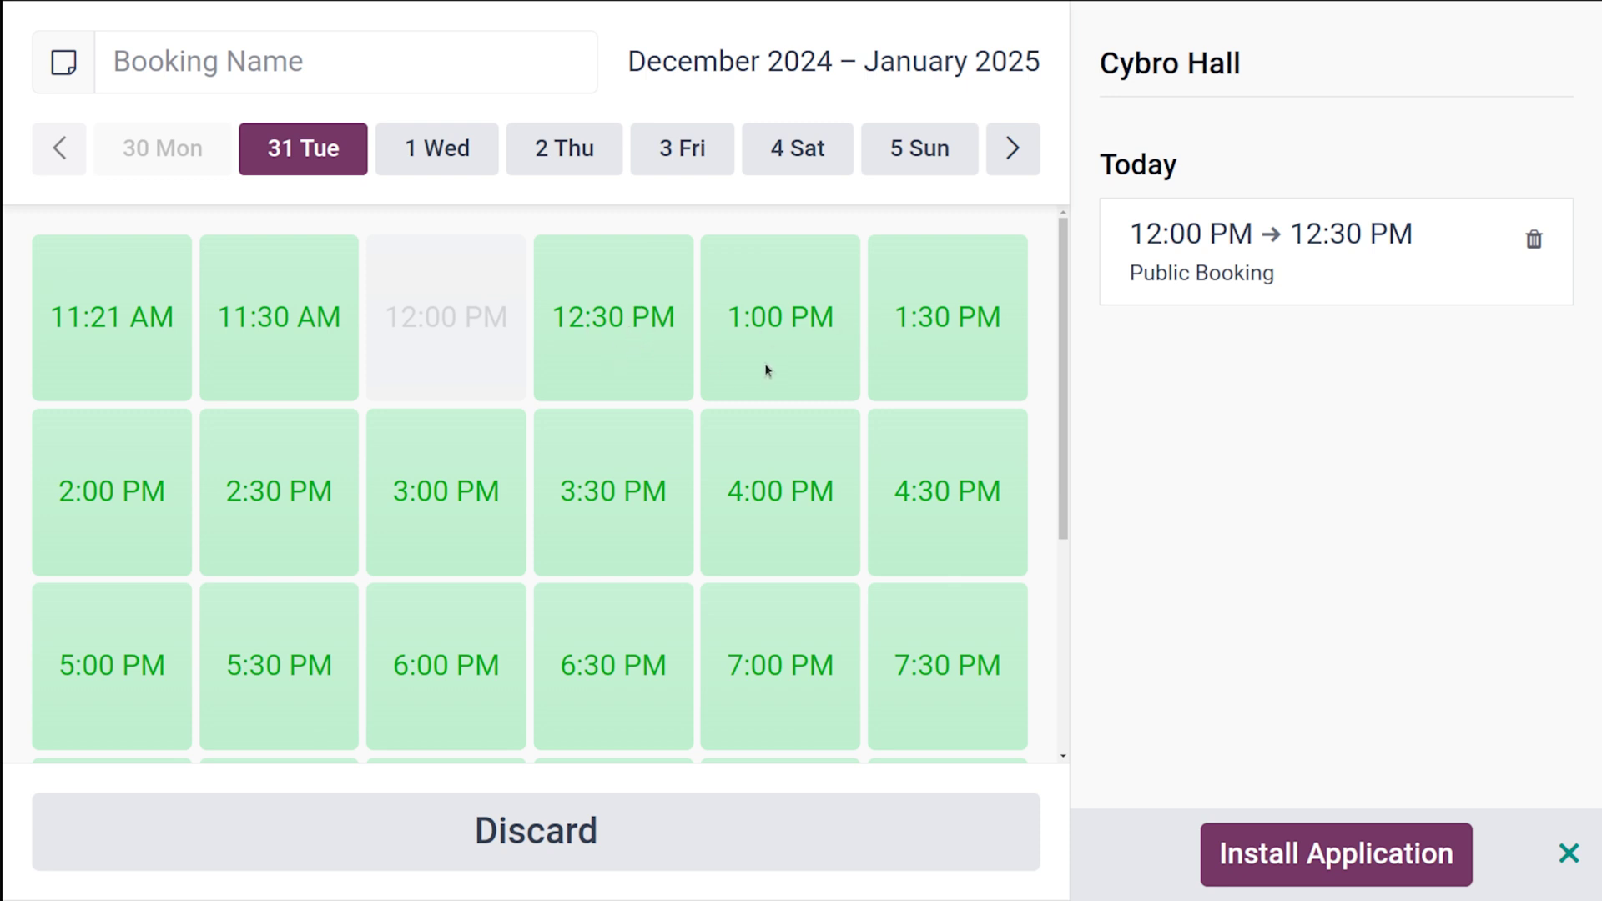
left_click(662, 351)
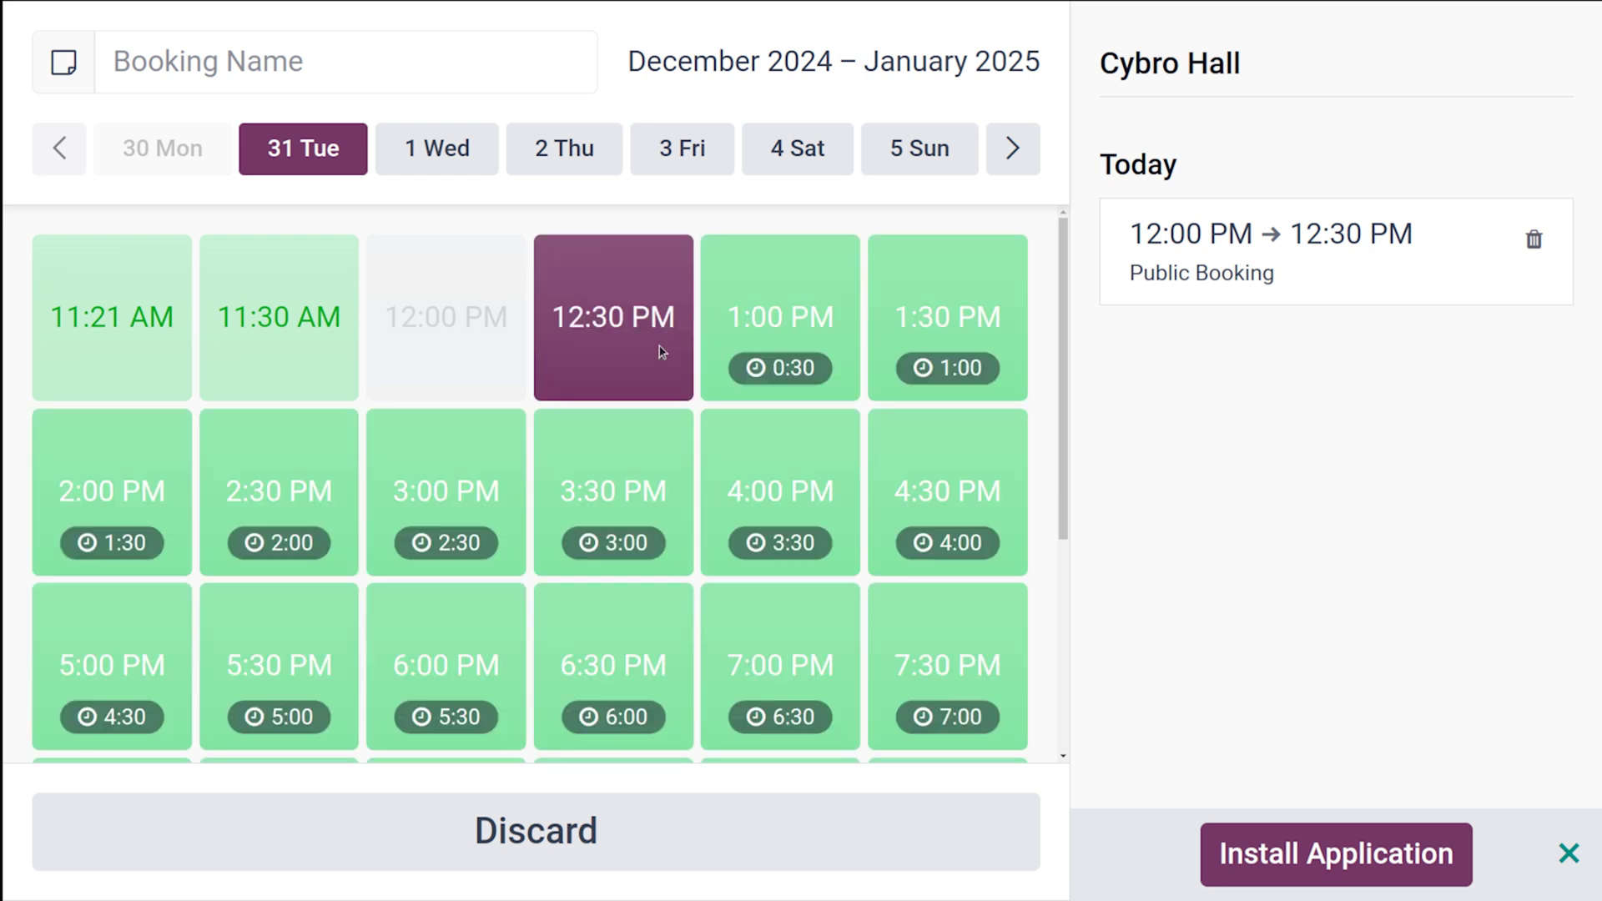
left_click(800, 338)
left_click(811, 833)
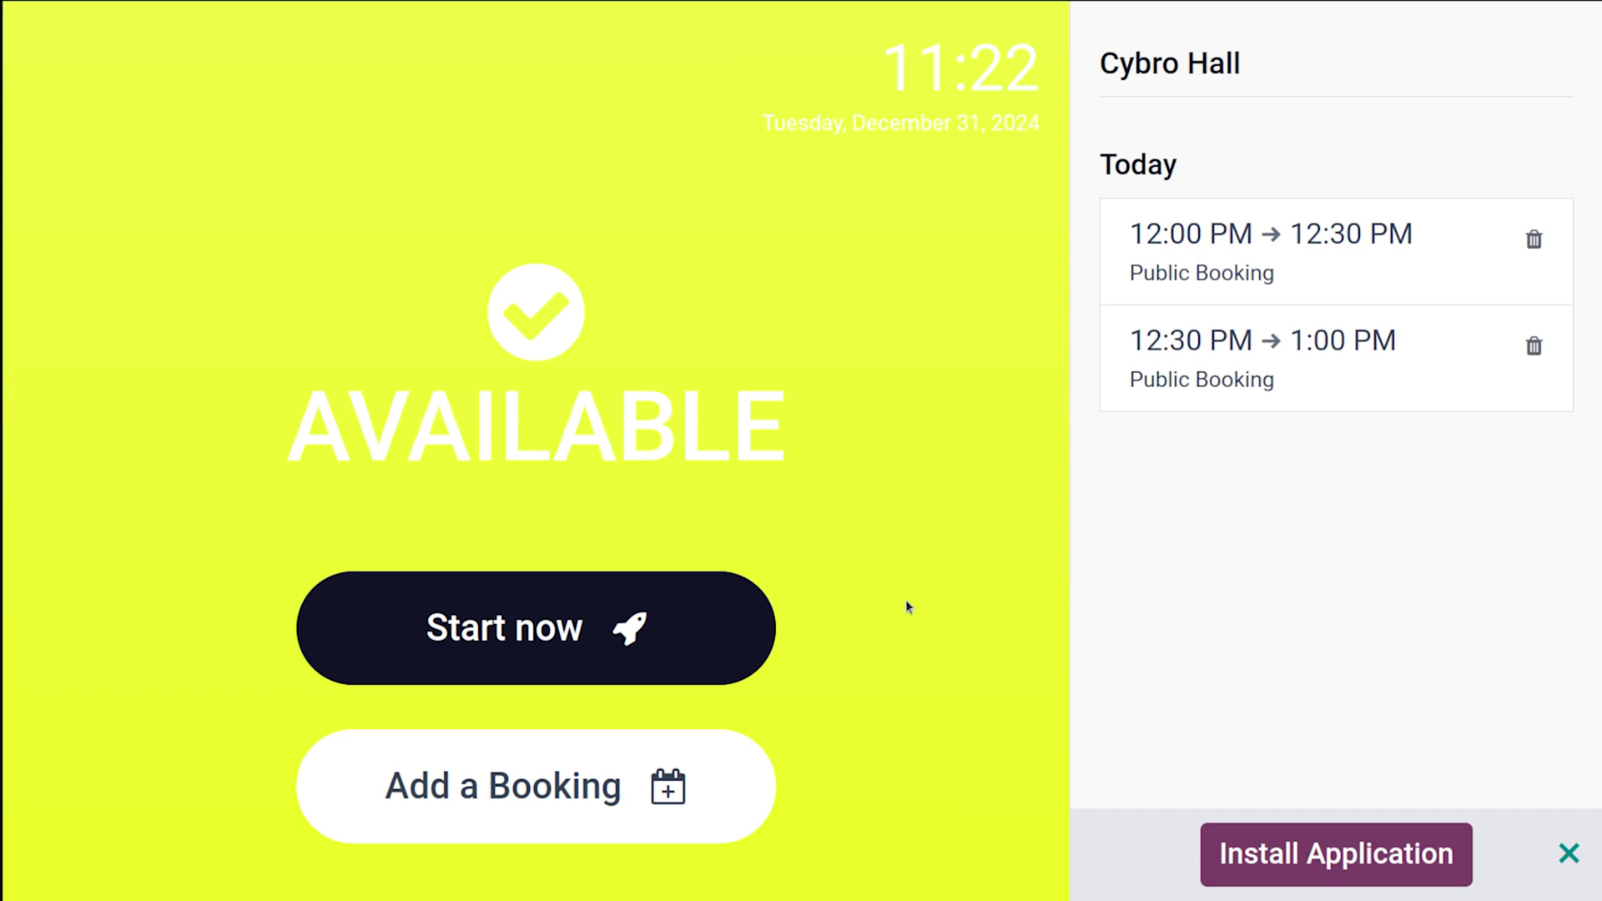
Step: Return from the booking page to the overview of all rooms and show it as a list
key("ctrl+shift+Tab")
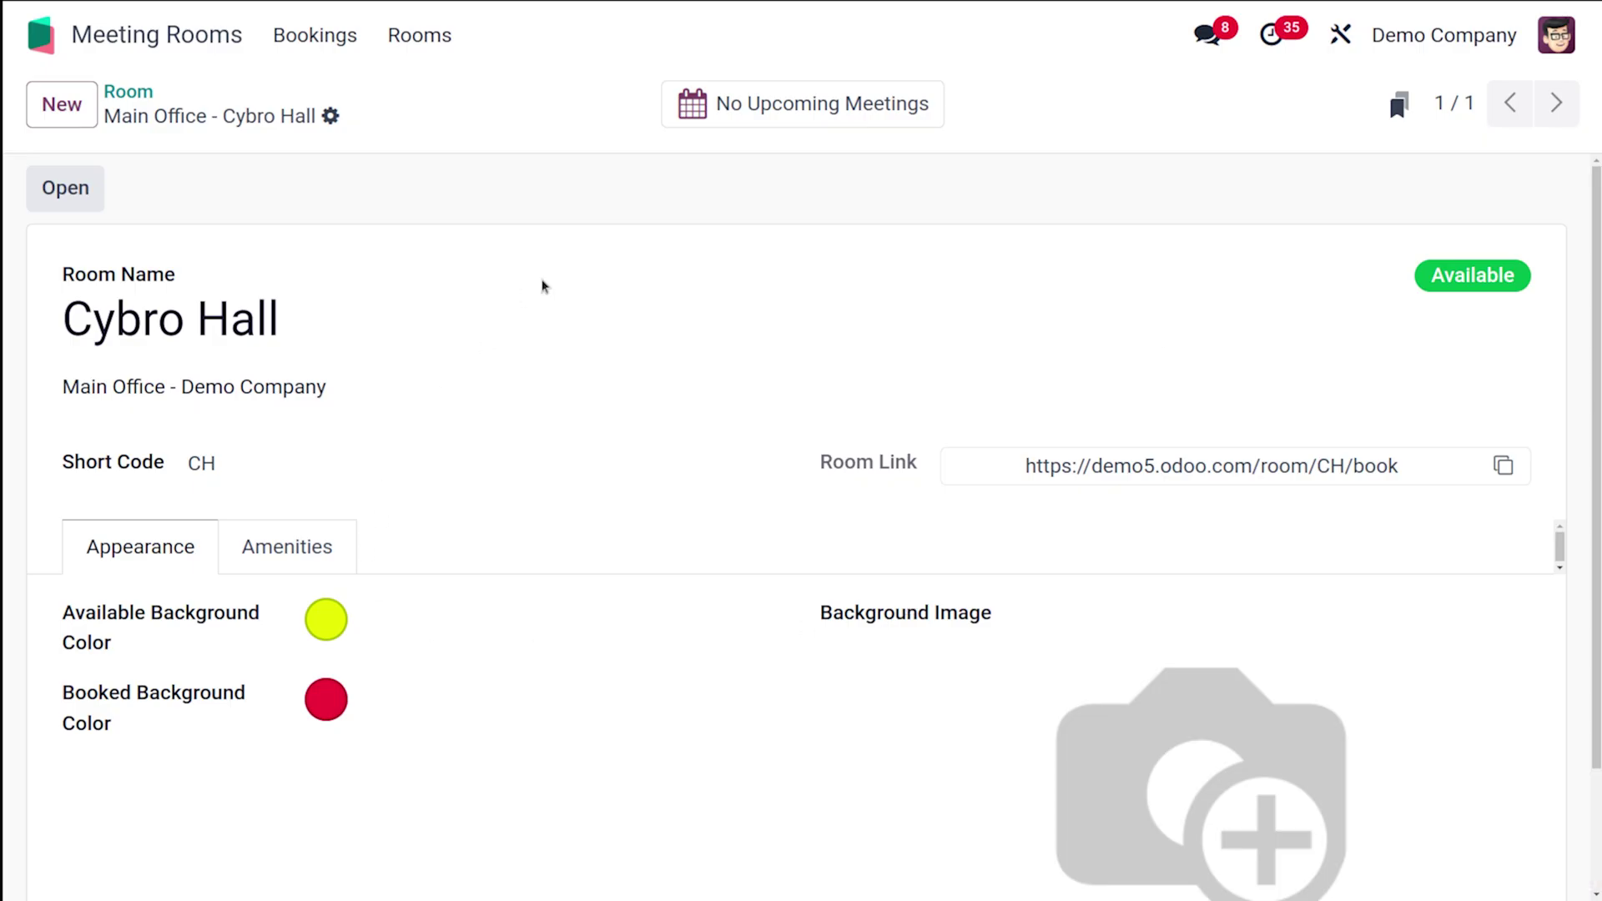
left_click(122, 90)
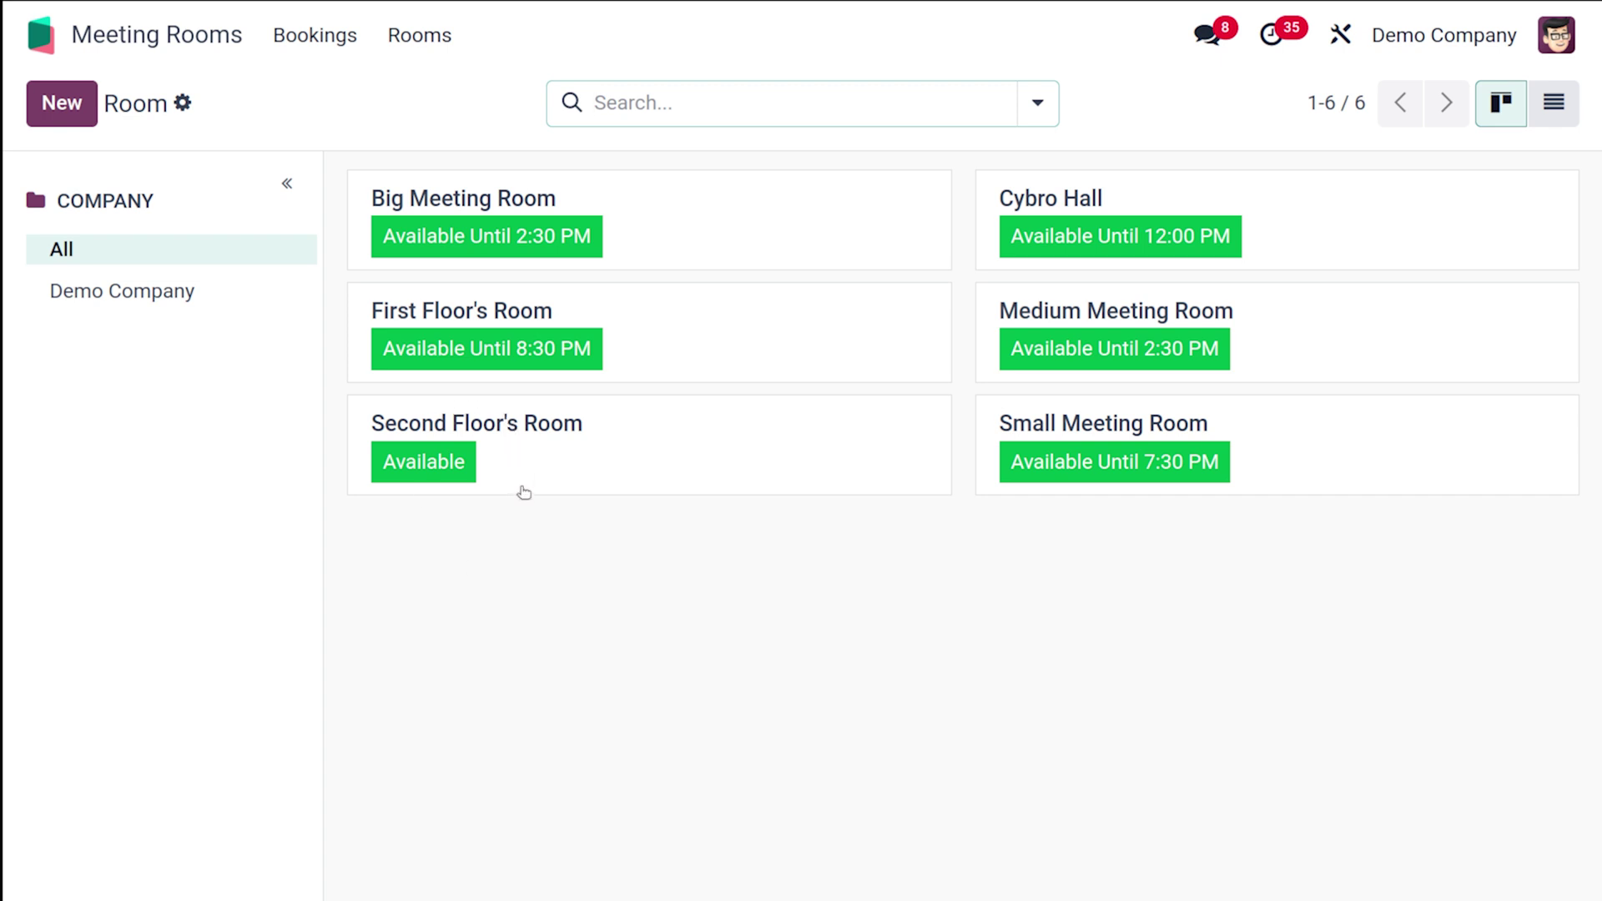
left_click(1552, 102)
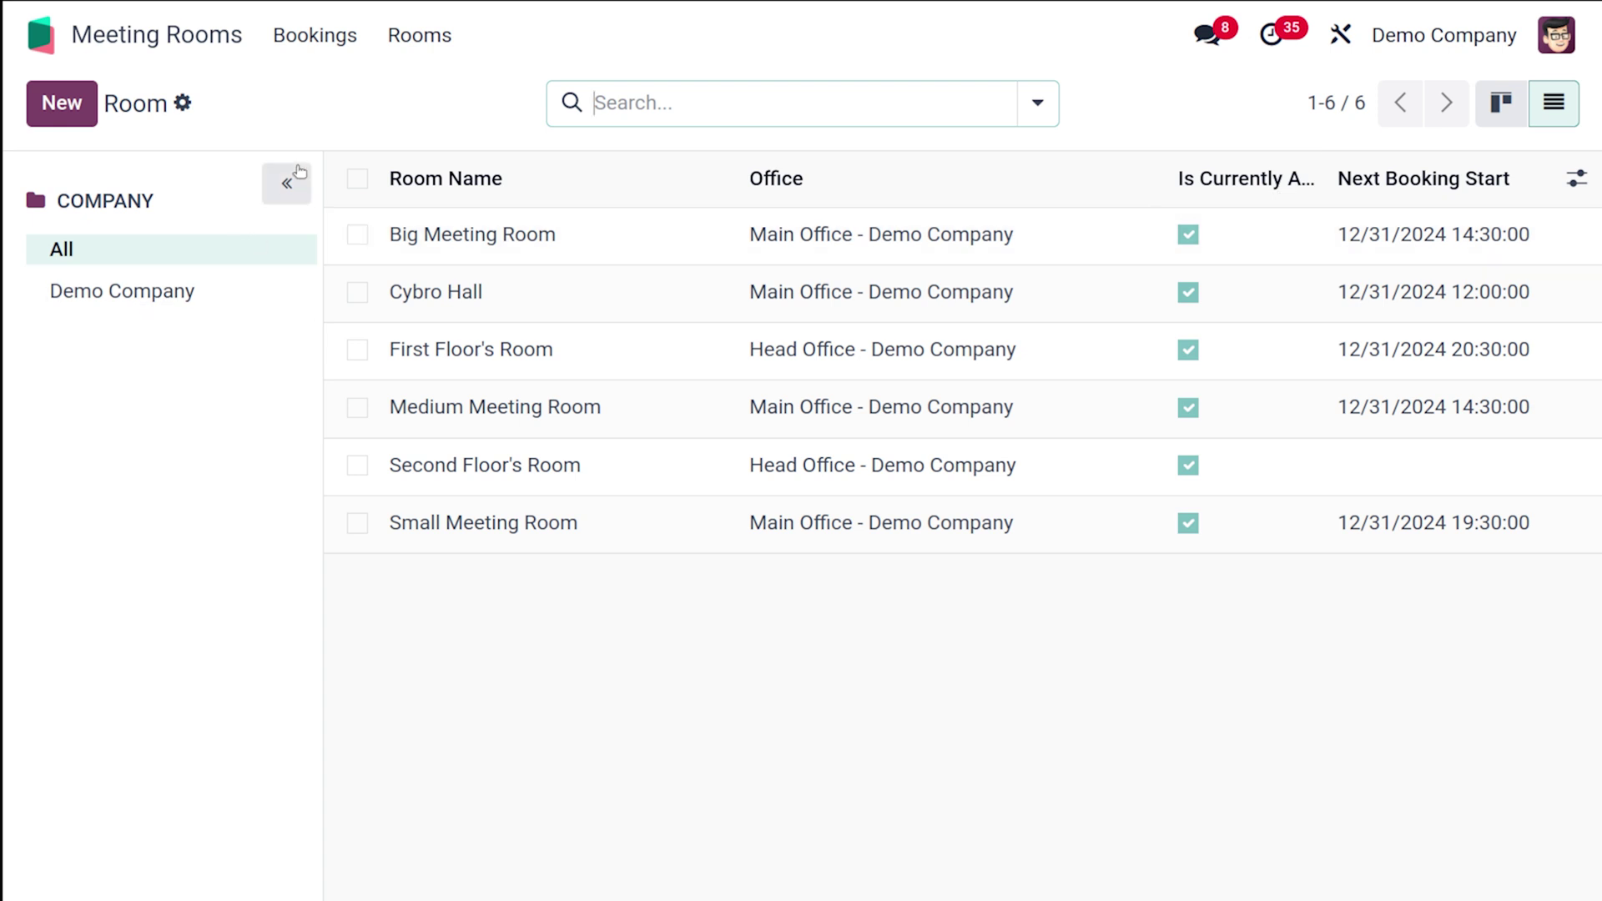
Step: Open the bookings timeline for all rooms and inspect Cybro Hall's 11 o'clock booking
left_click(314, 52)
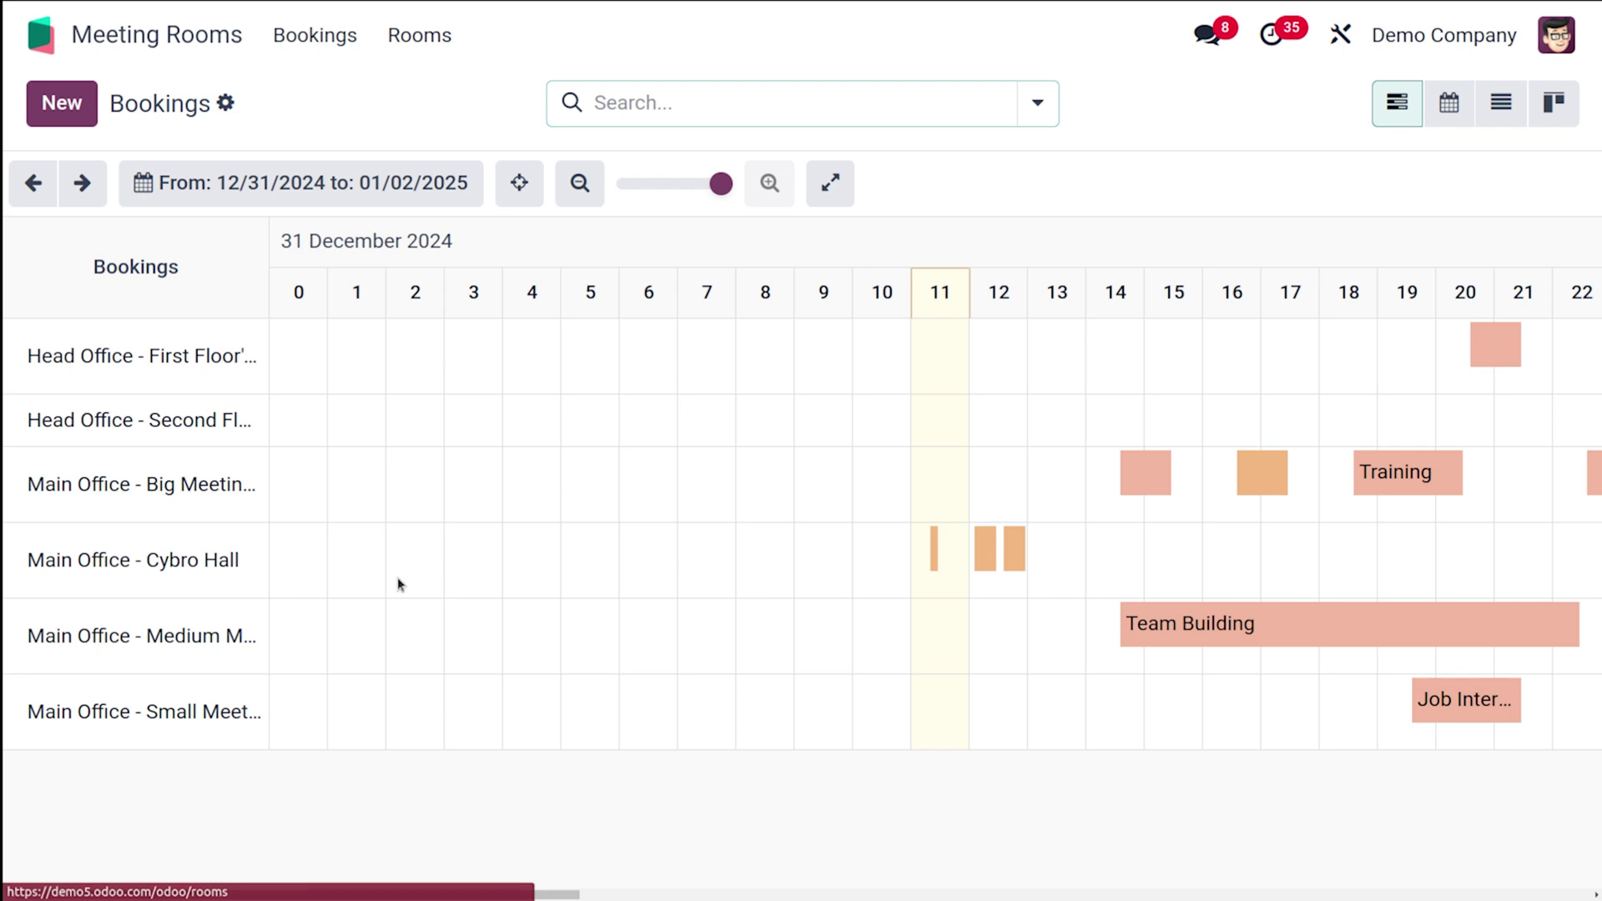
scroll(565, 601, "right", 5)
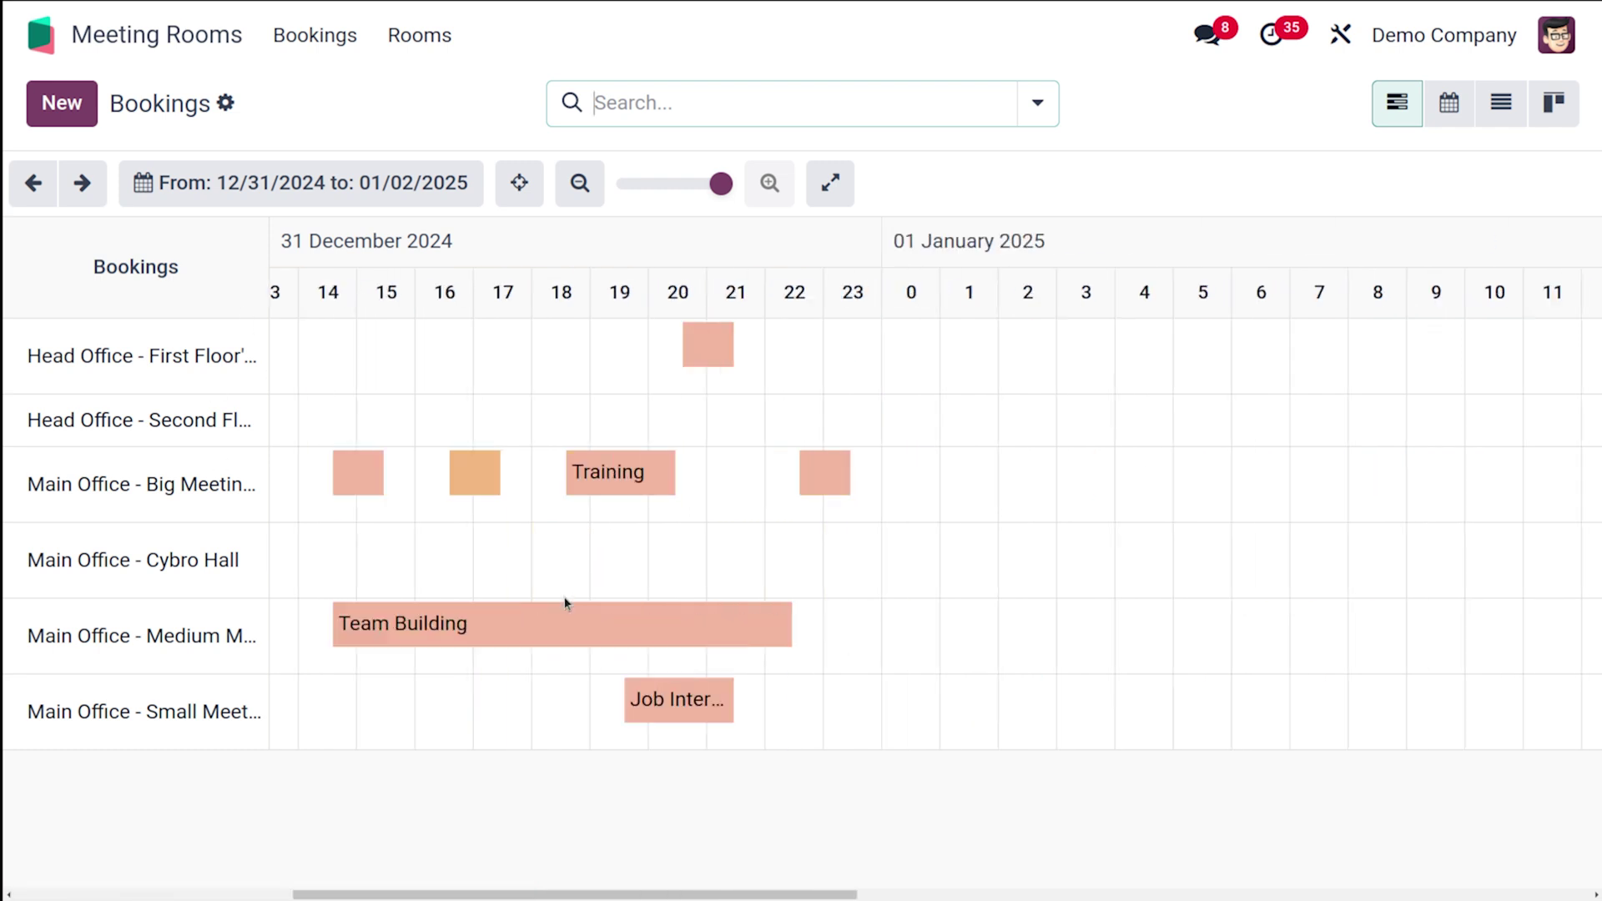
scroll(565, 602, "left", 5)
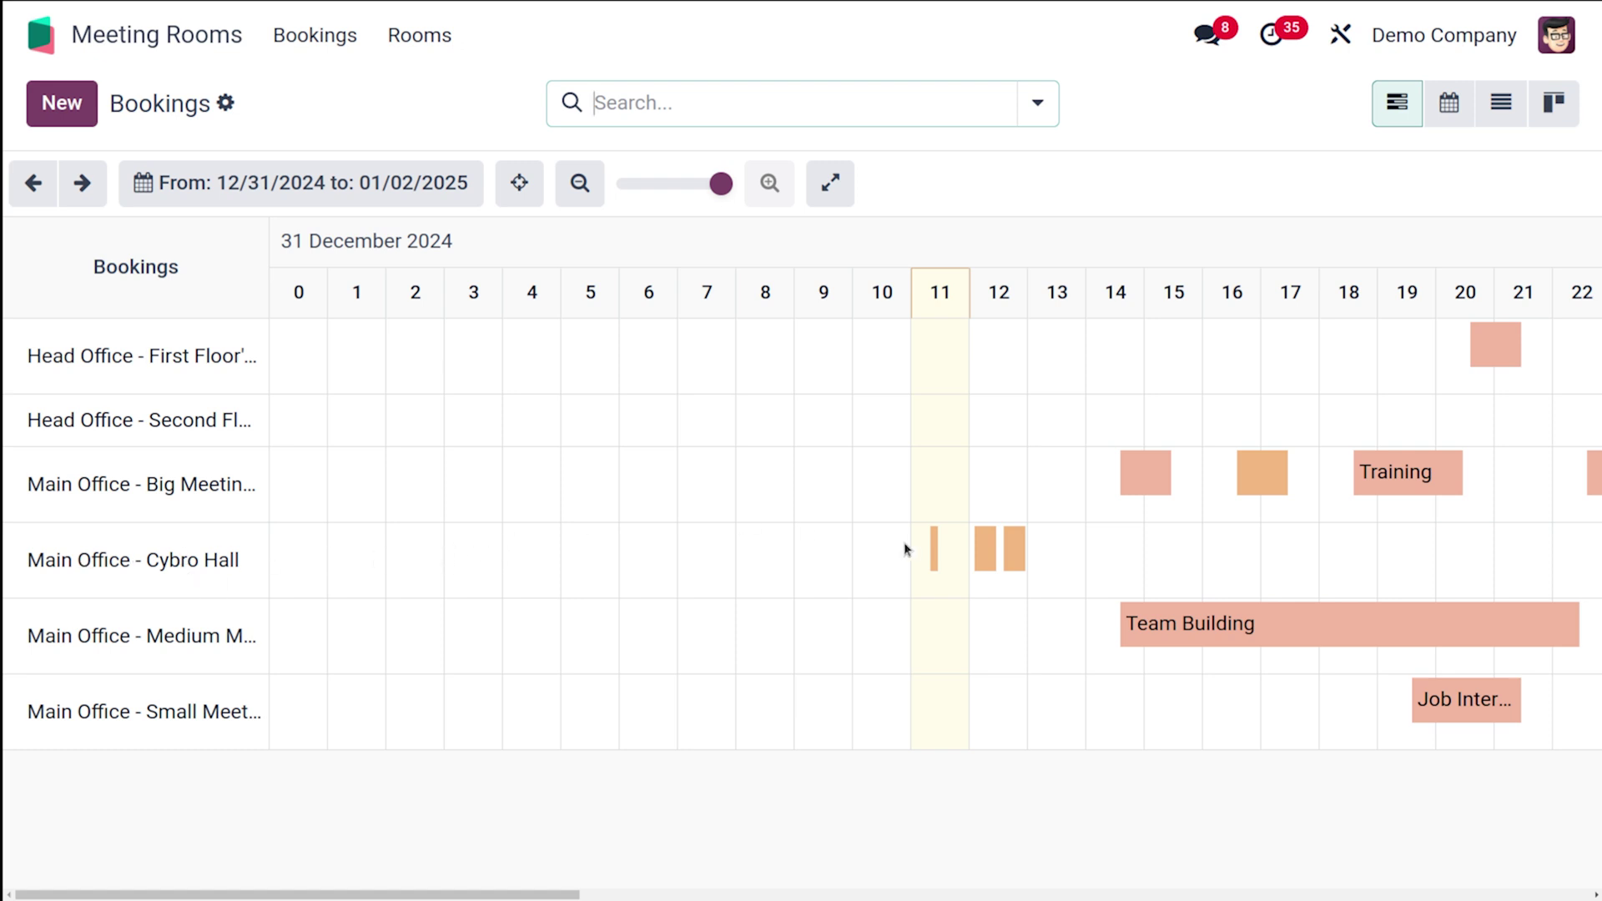
left_click(939, 556)
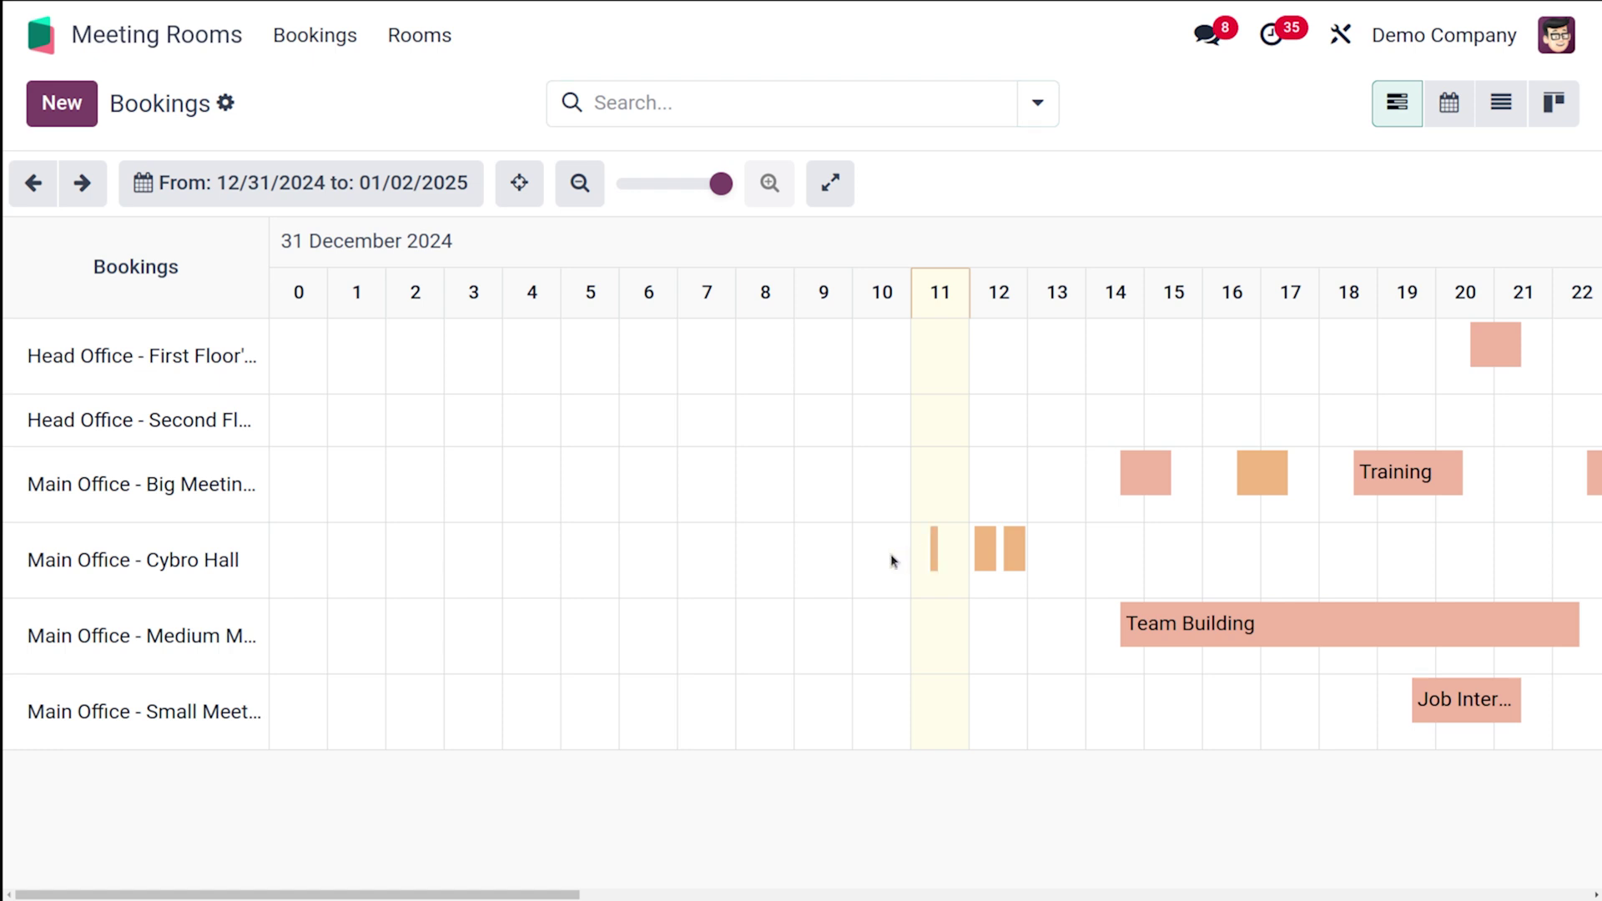
Step: Check the details of Cybro Hall's 12:00 PM and 12:30 PM bookings on the timeline
scroll(788, 562, "right", 4)
scroll(788, 562, "right", 2)
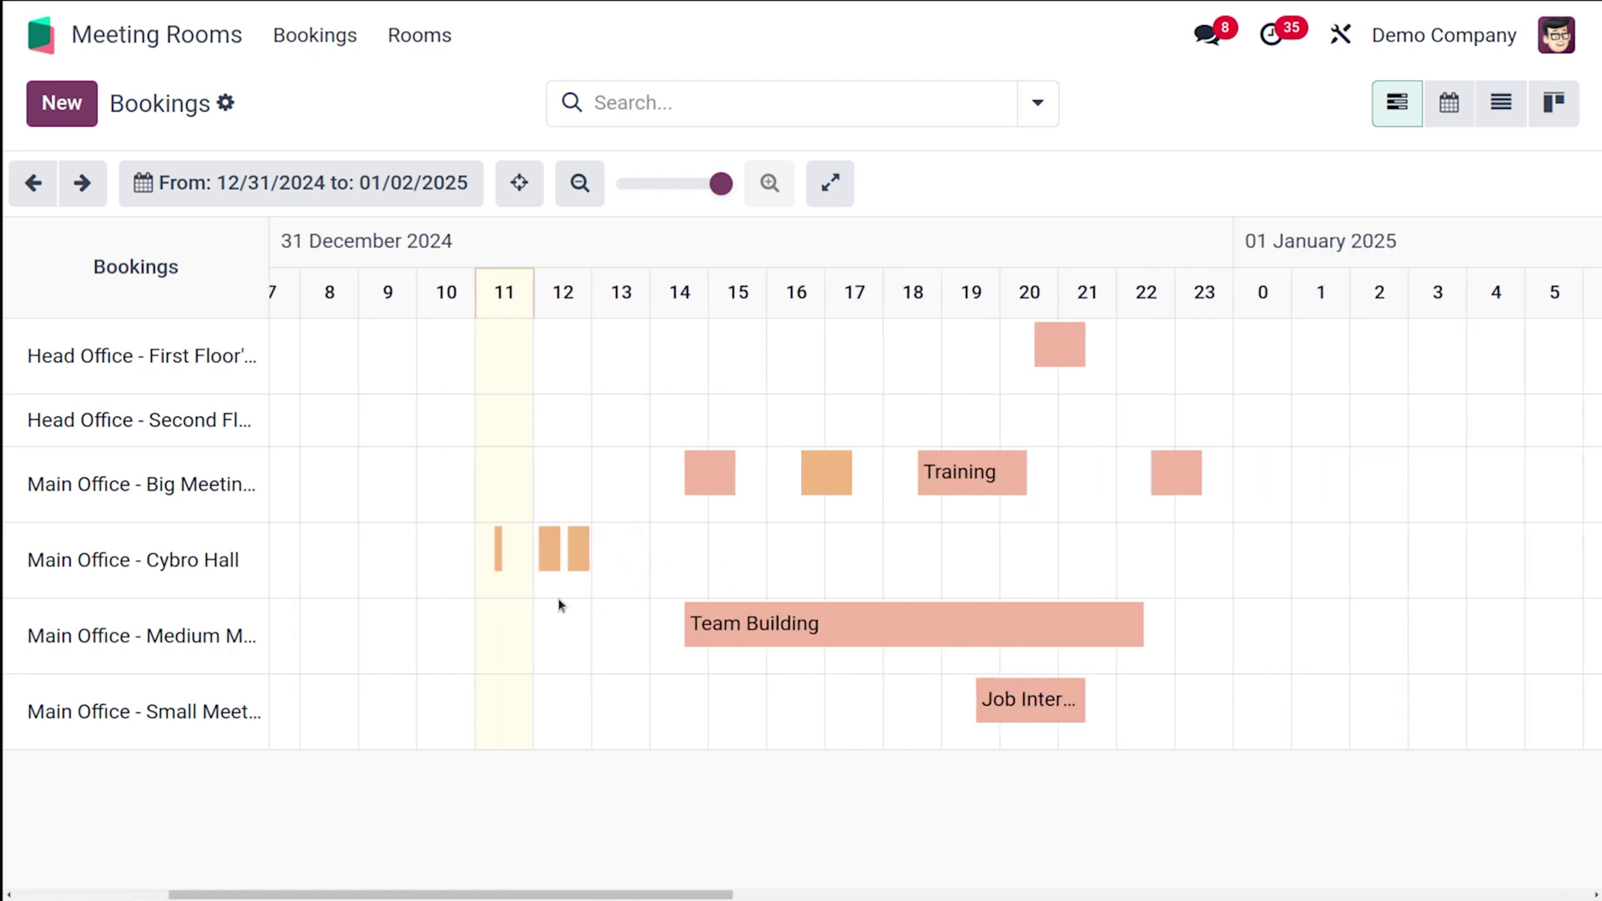
left_click(549, 554)
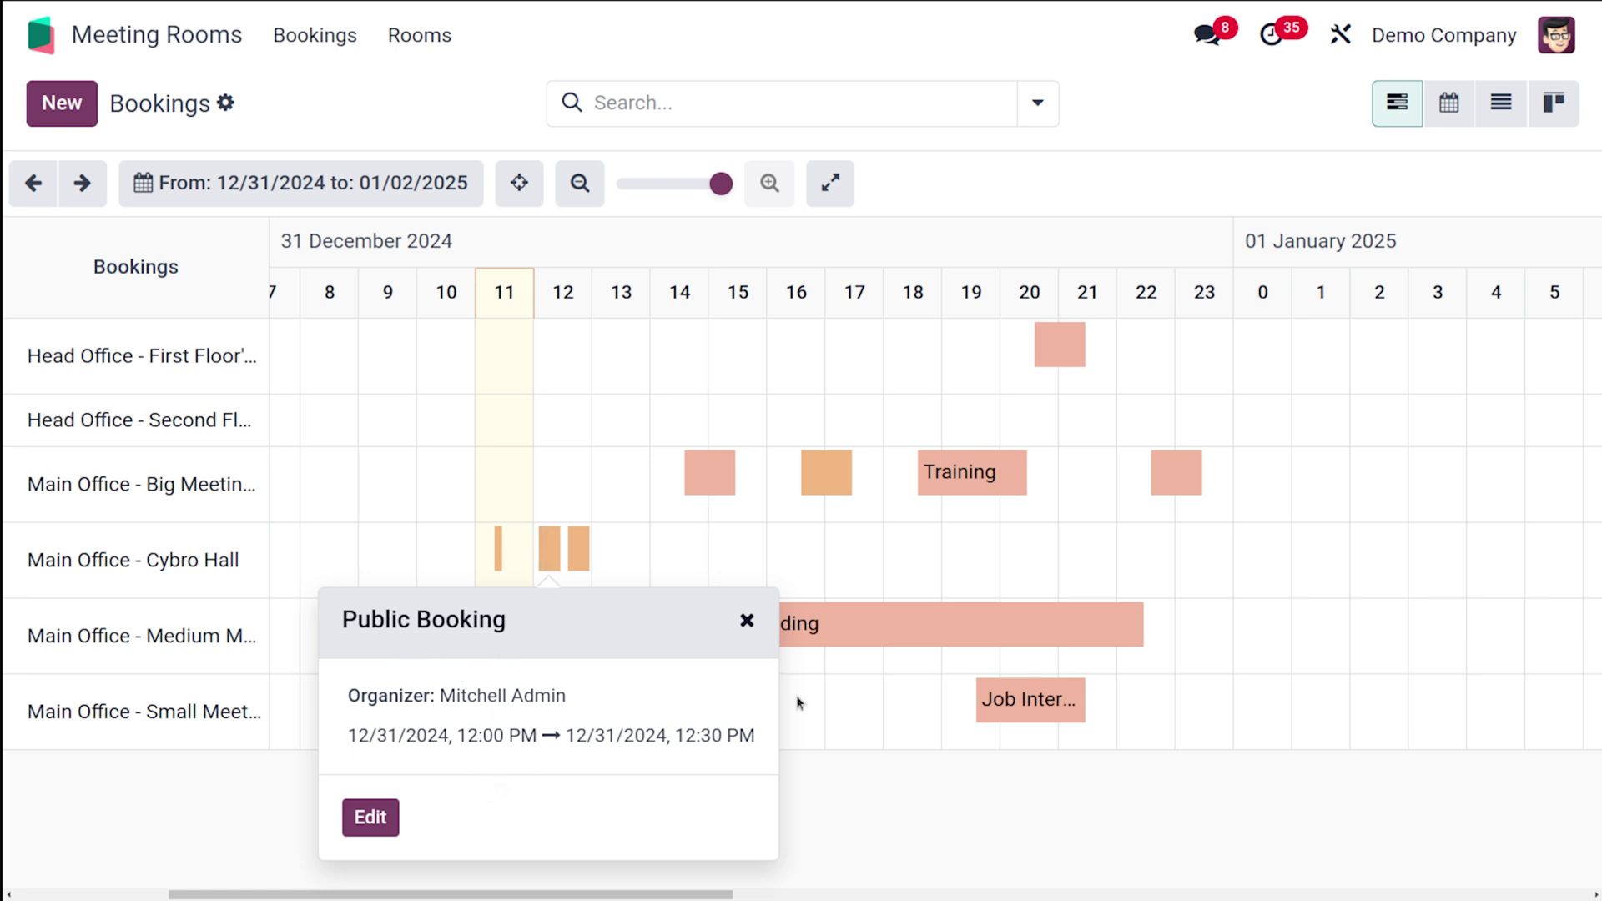
left_click(845, 808)
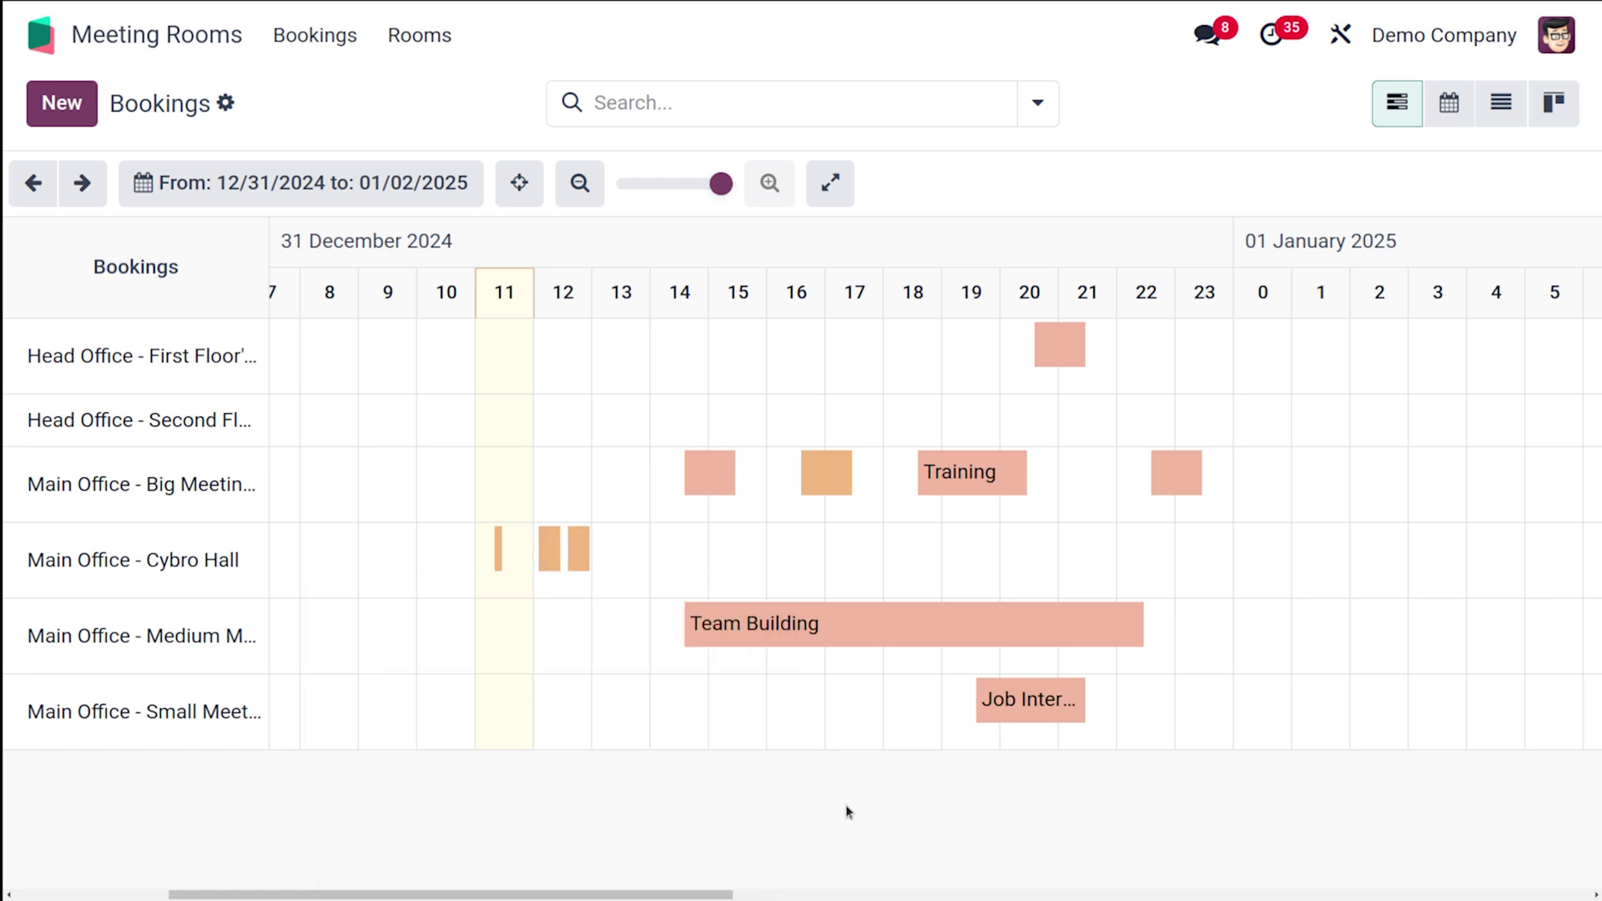
left_click(573, 552)
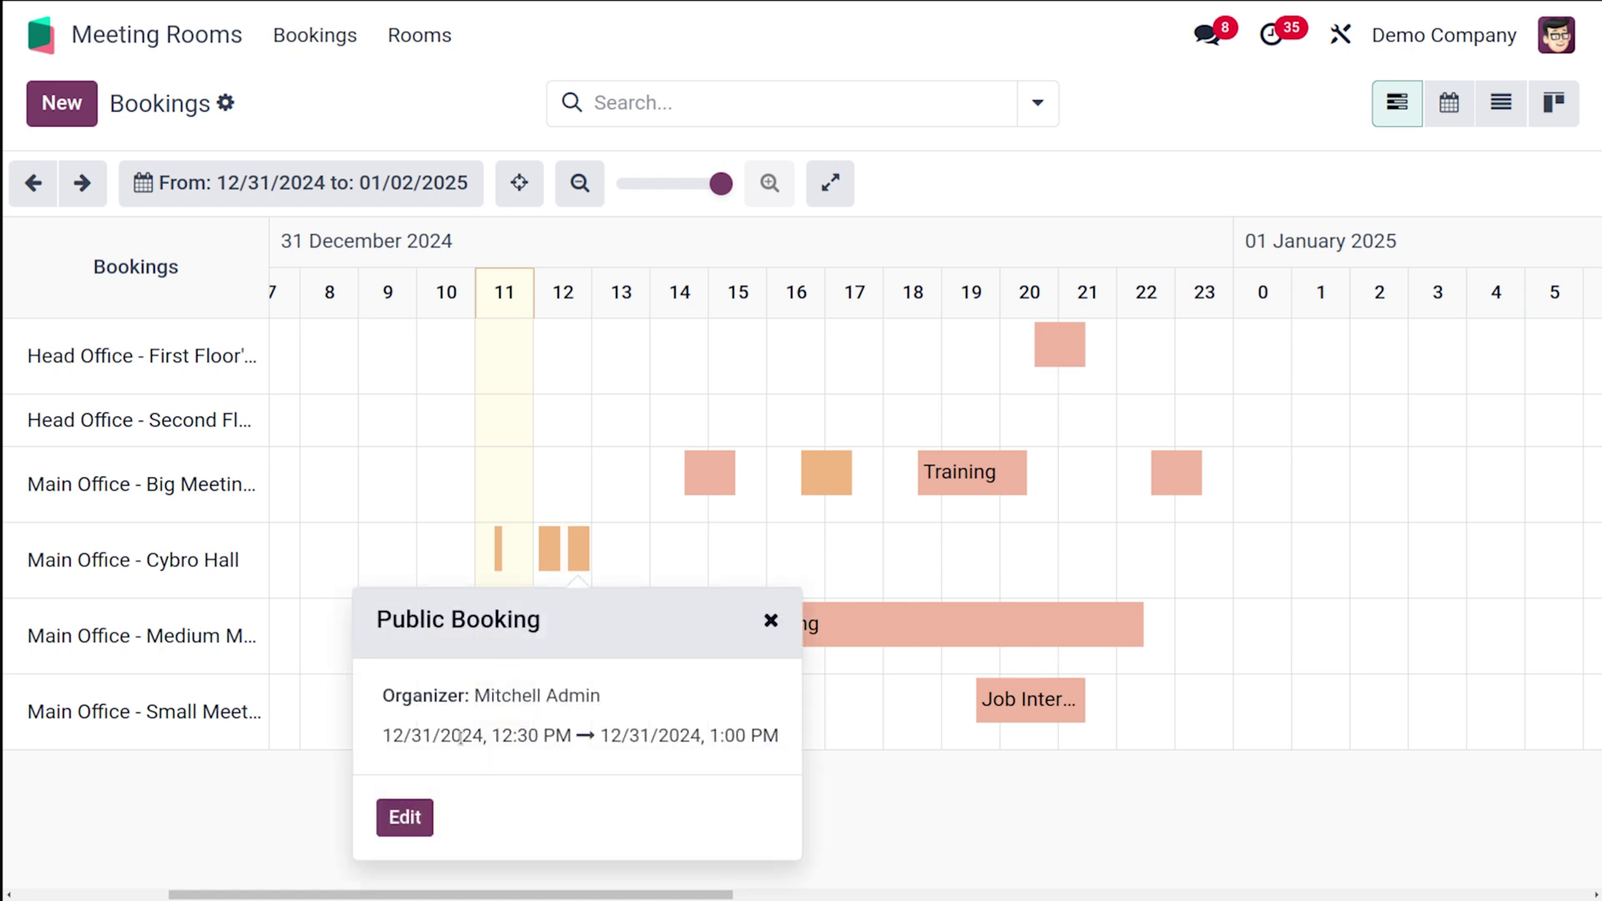
left_click(768, 635)
scroll(472, 661, "left", 5)
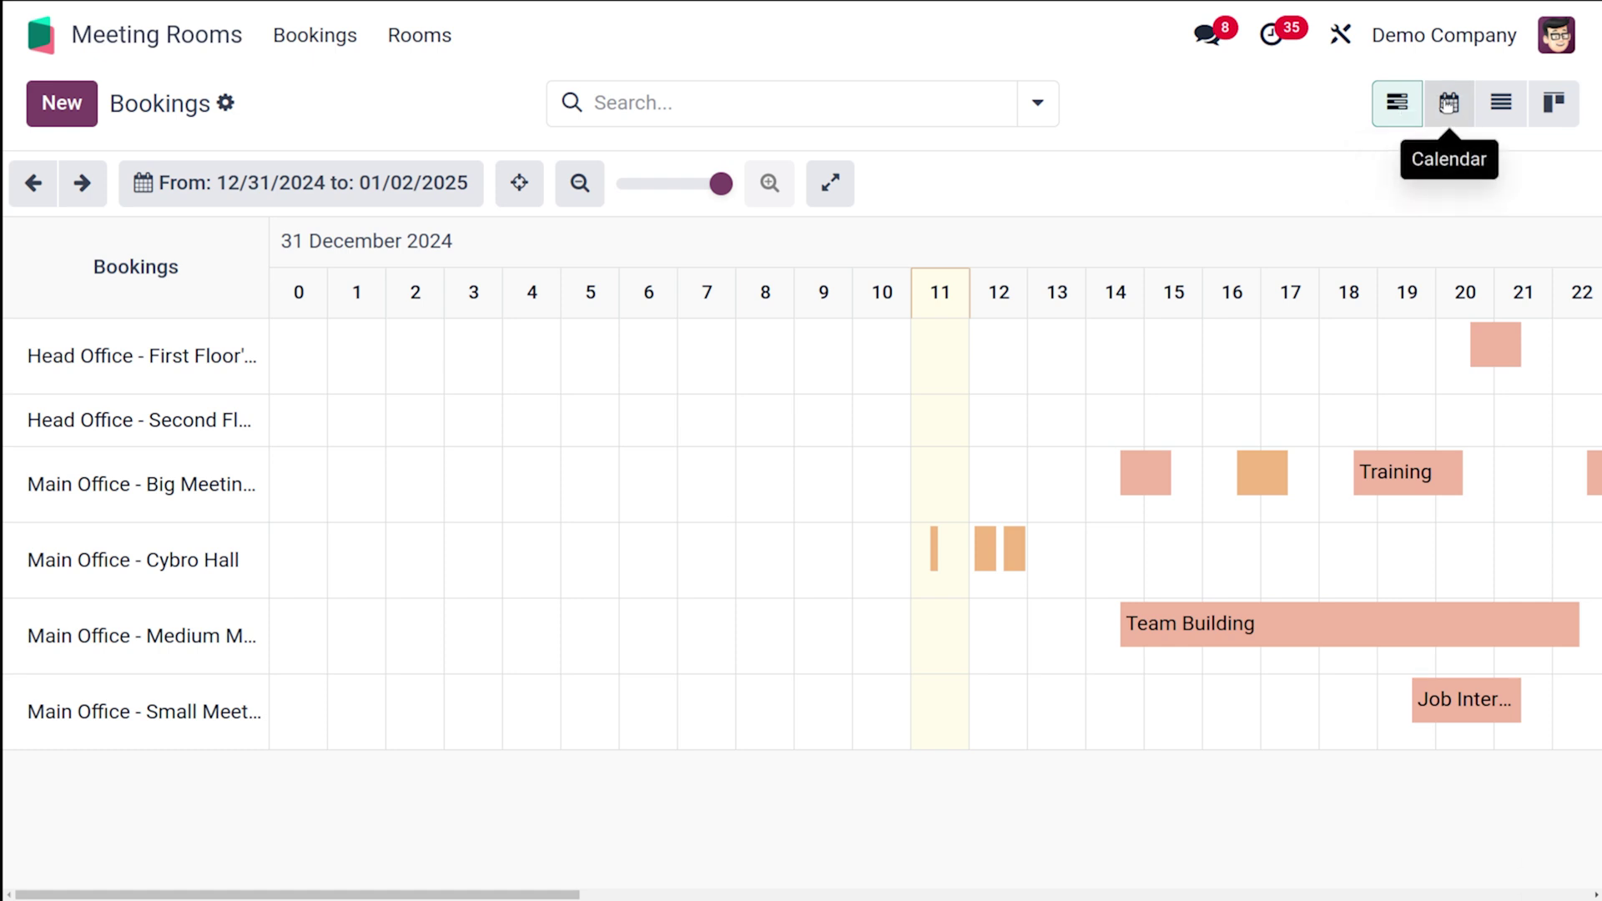
Step: Show the bookings in the calendar and review the current week's meetings across the whole day
left_click(1448, 102)
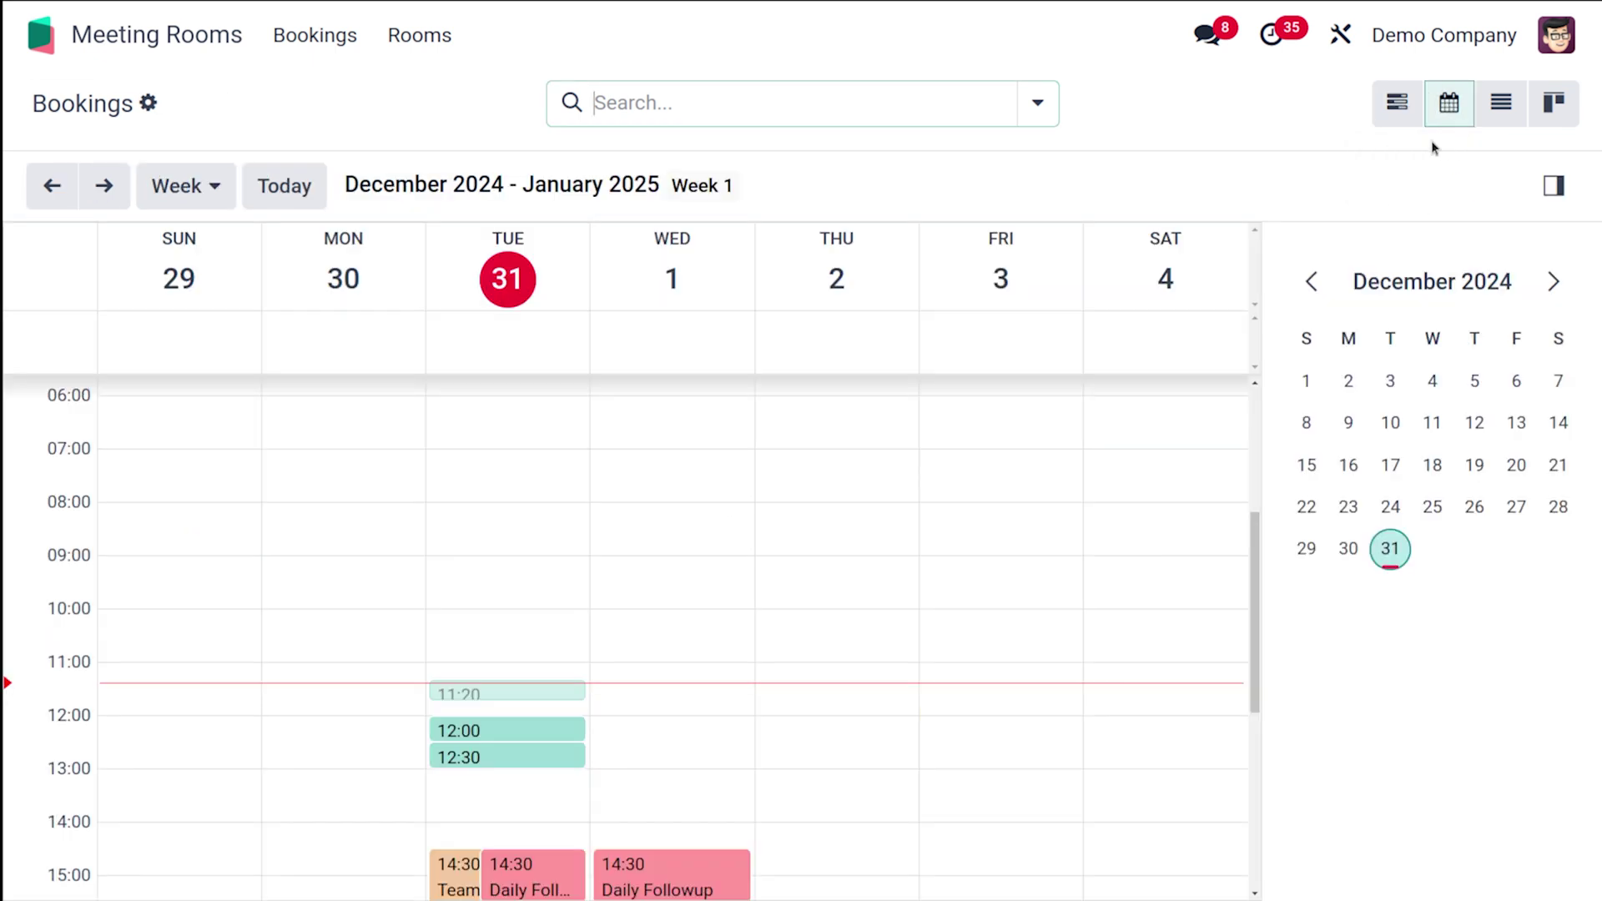
scroll(837, 707, "down", 5)
scroll(837, 707, "up", 5)
scroll(837, 708, "down", 5)
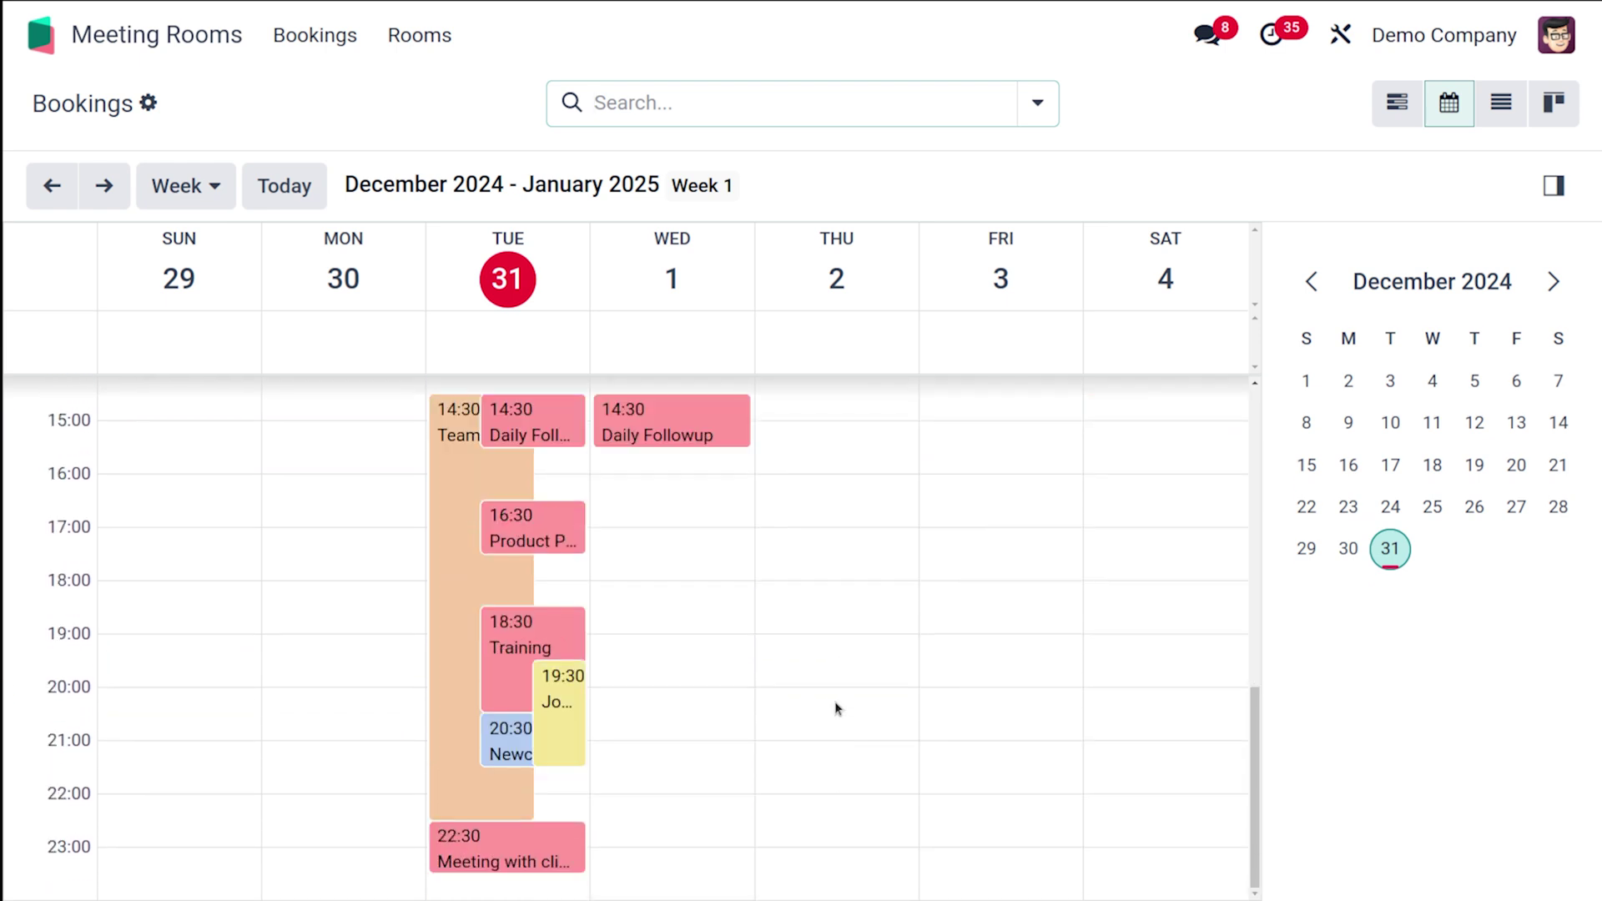
scroll(838, 708, "up", 5)
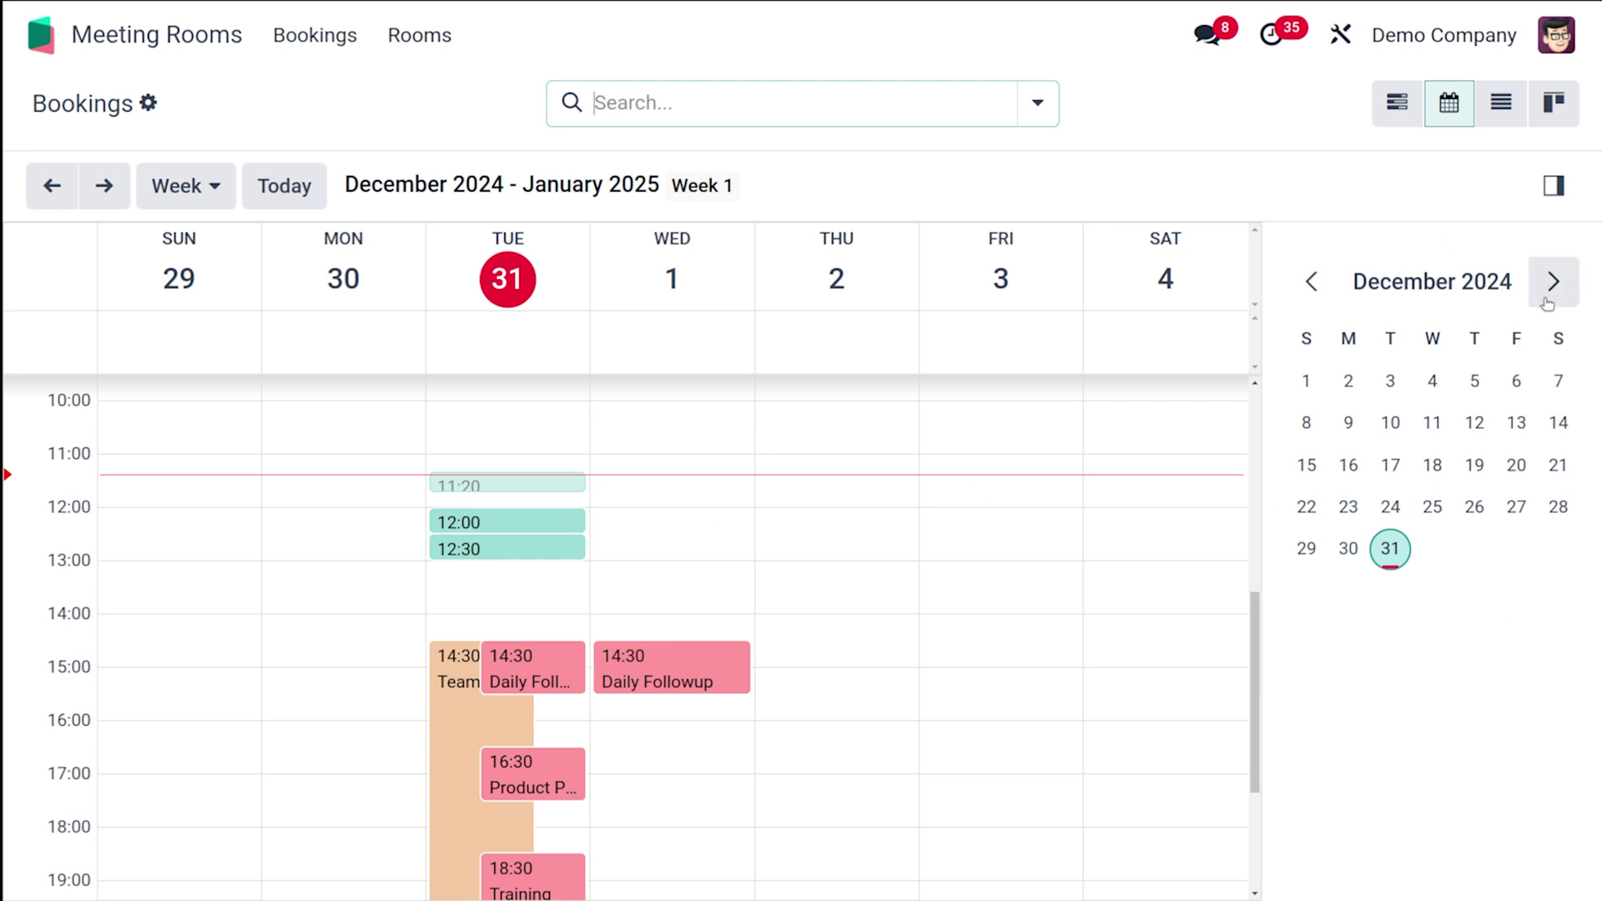
scroll(837, 500, "up", 10)
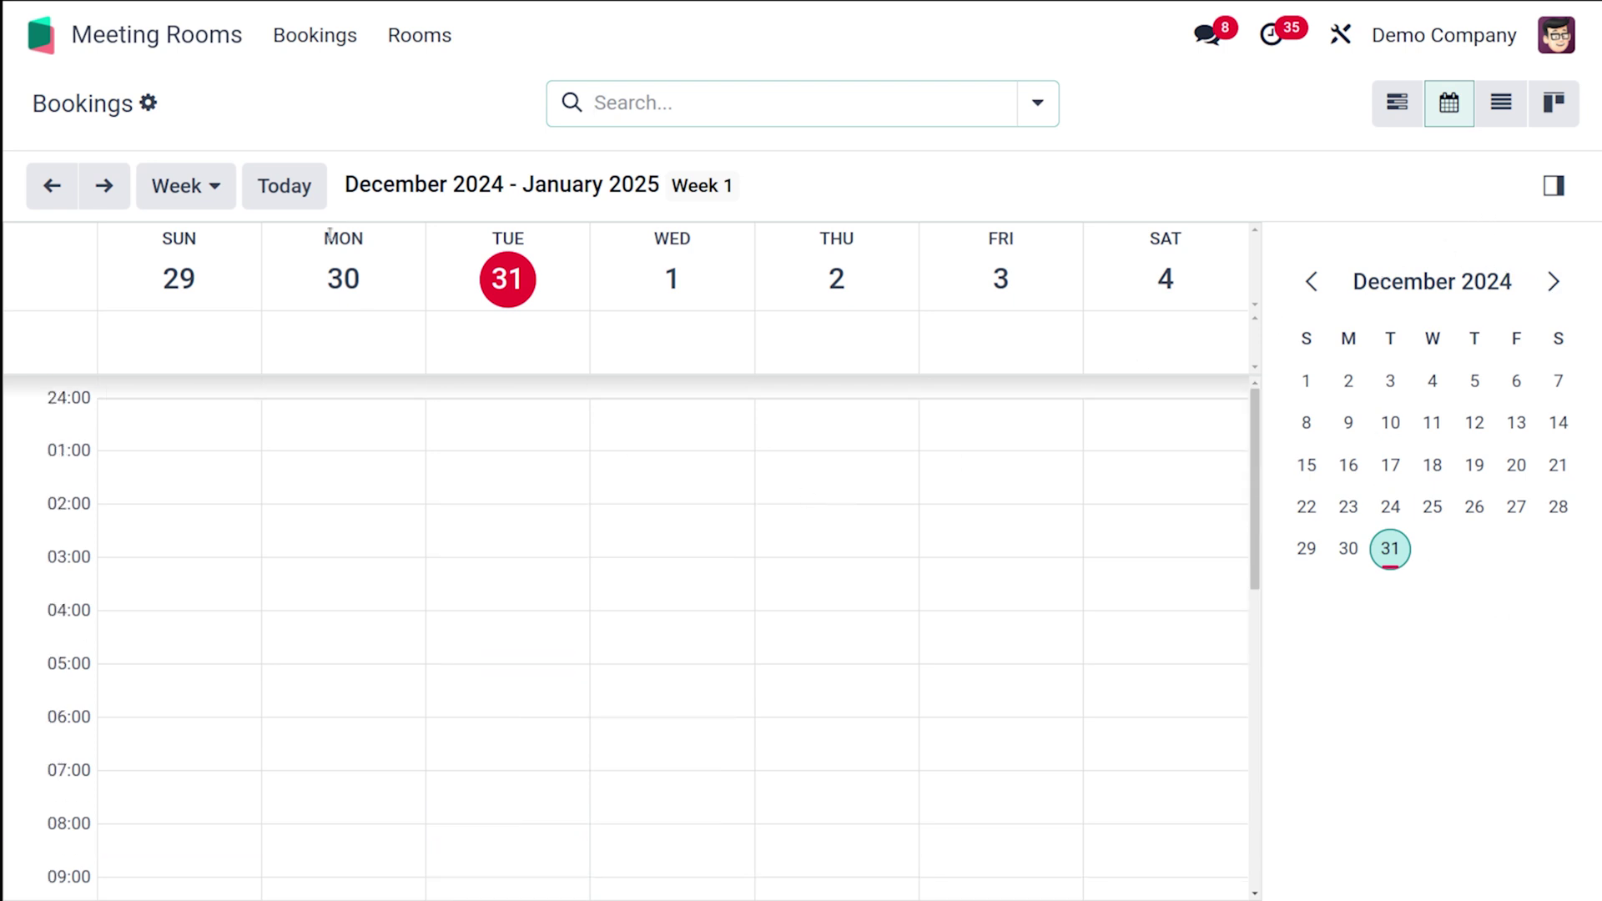
Step: Switch the bookings calendar to the month scale and browse the mini calendar to January 2025
left_click(215, 193)
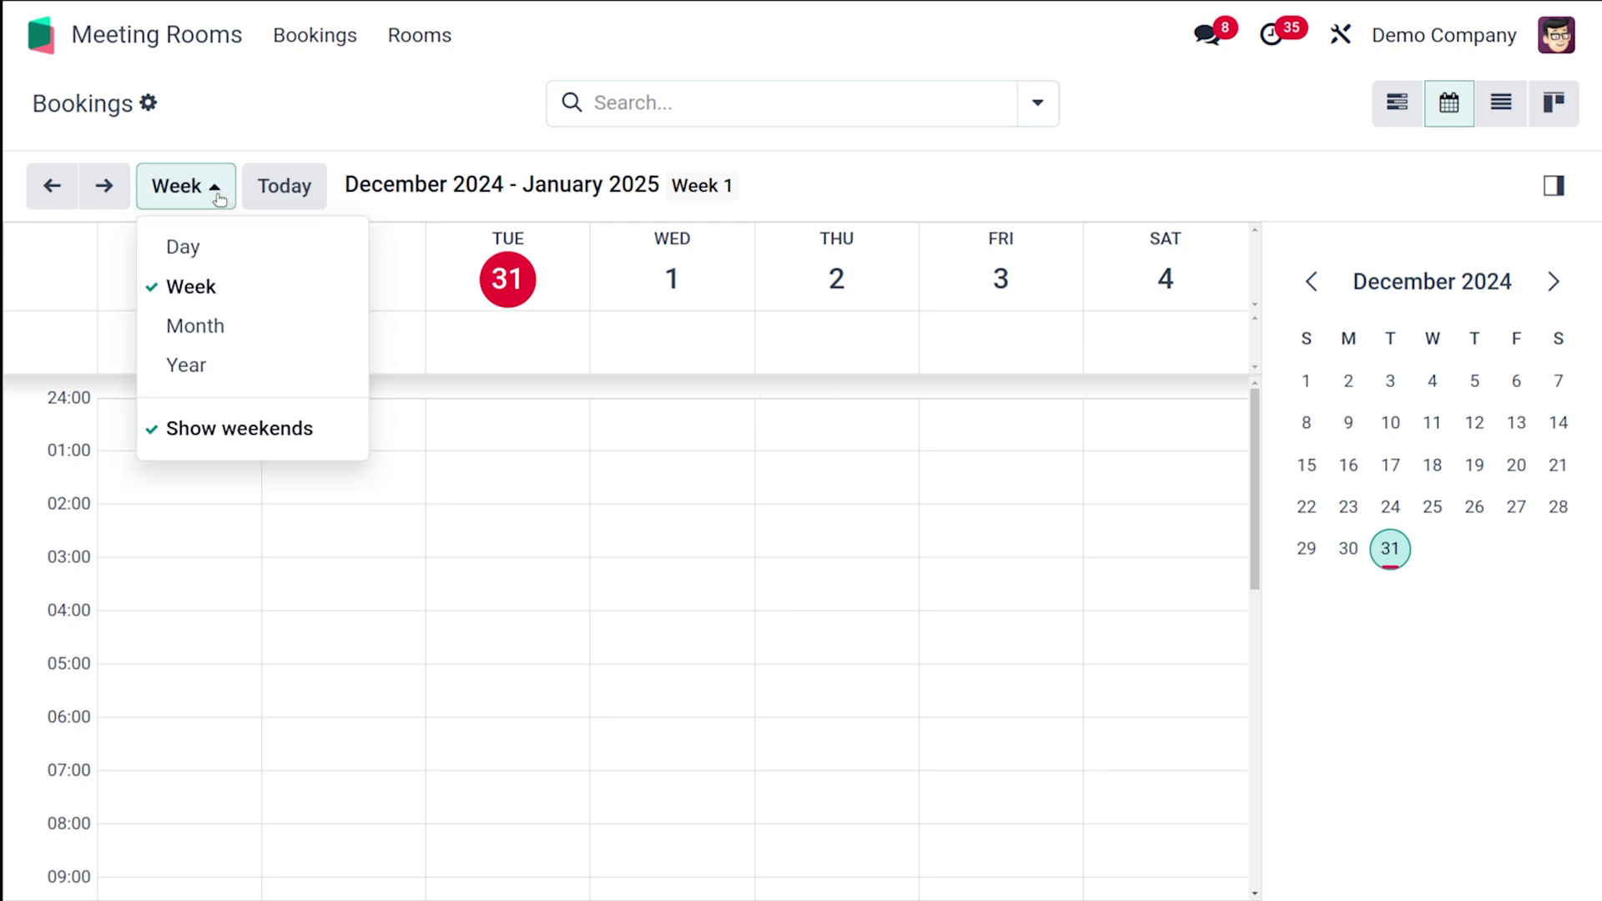
left_click(222, 322)
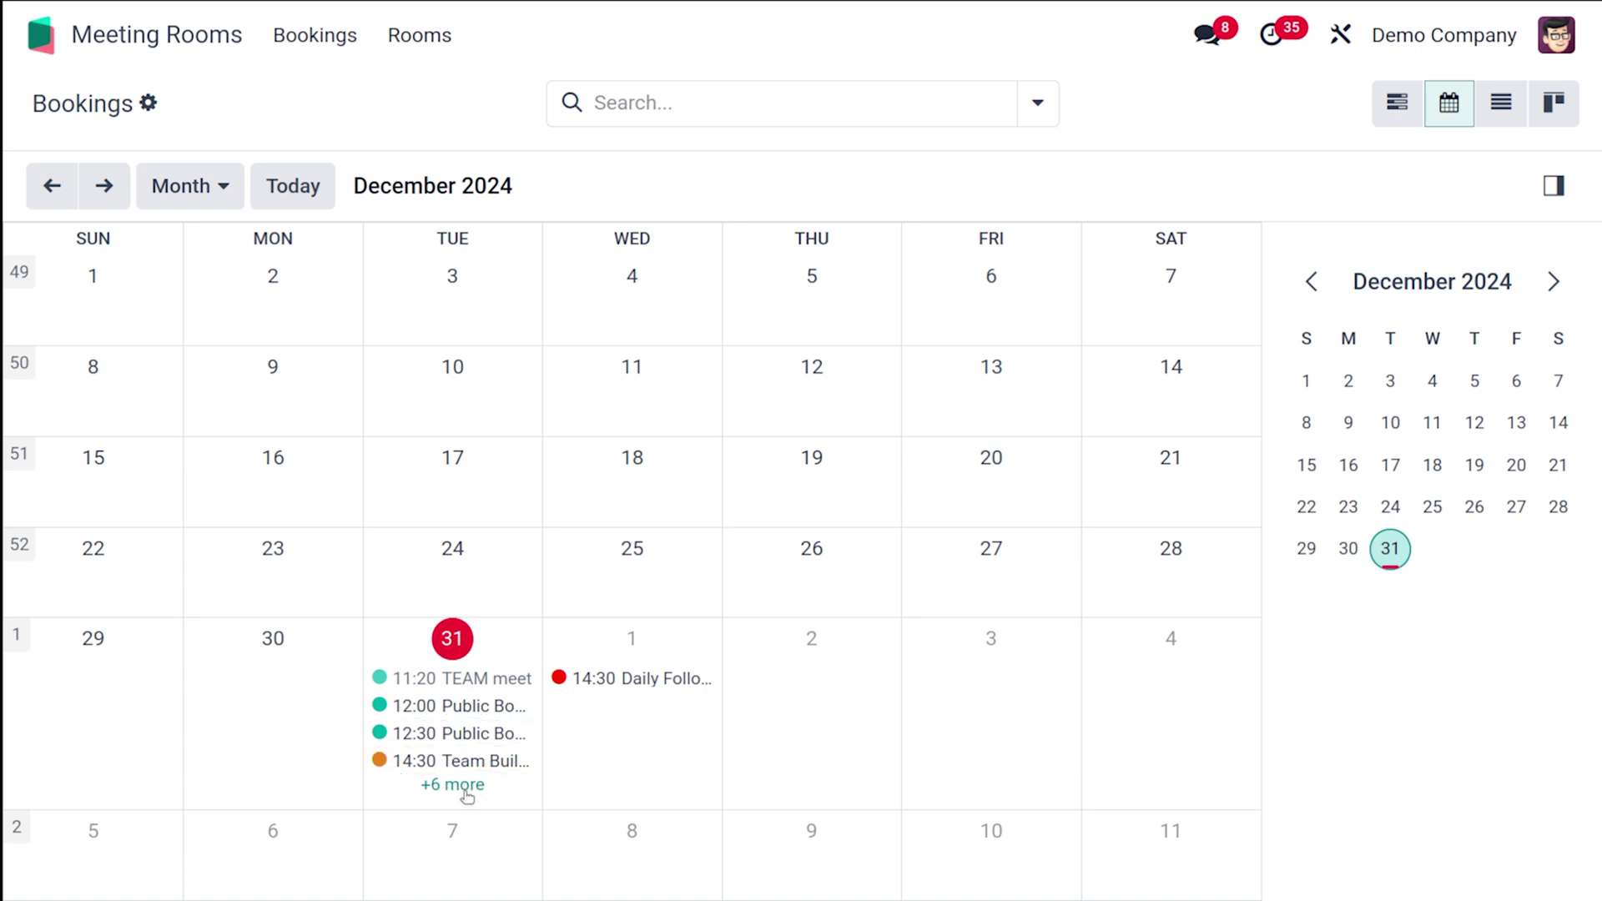
left_click(1557, 288)
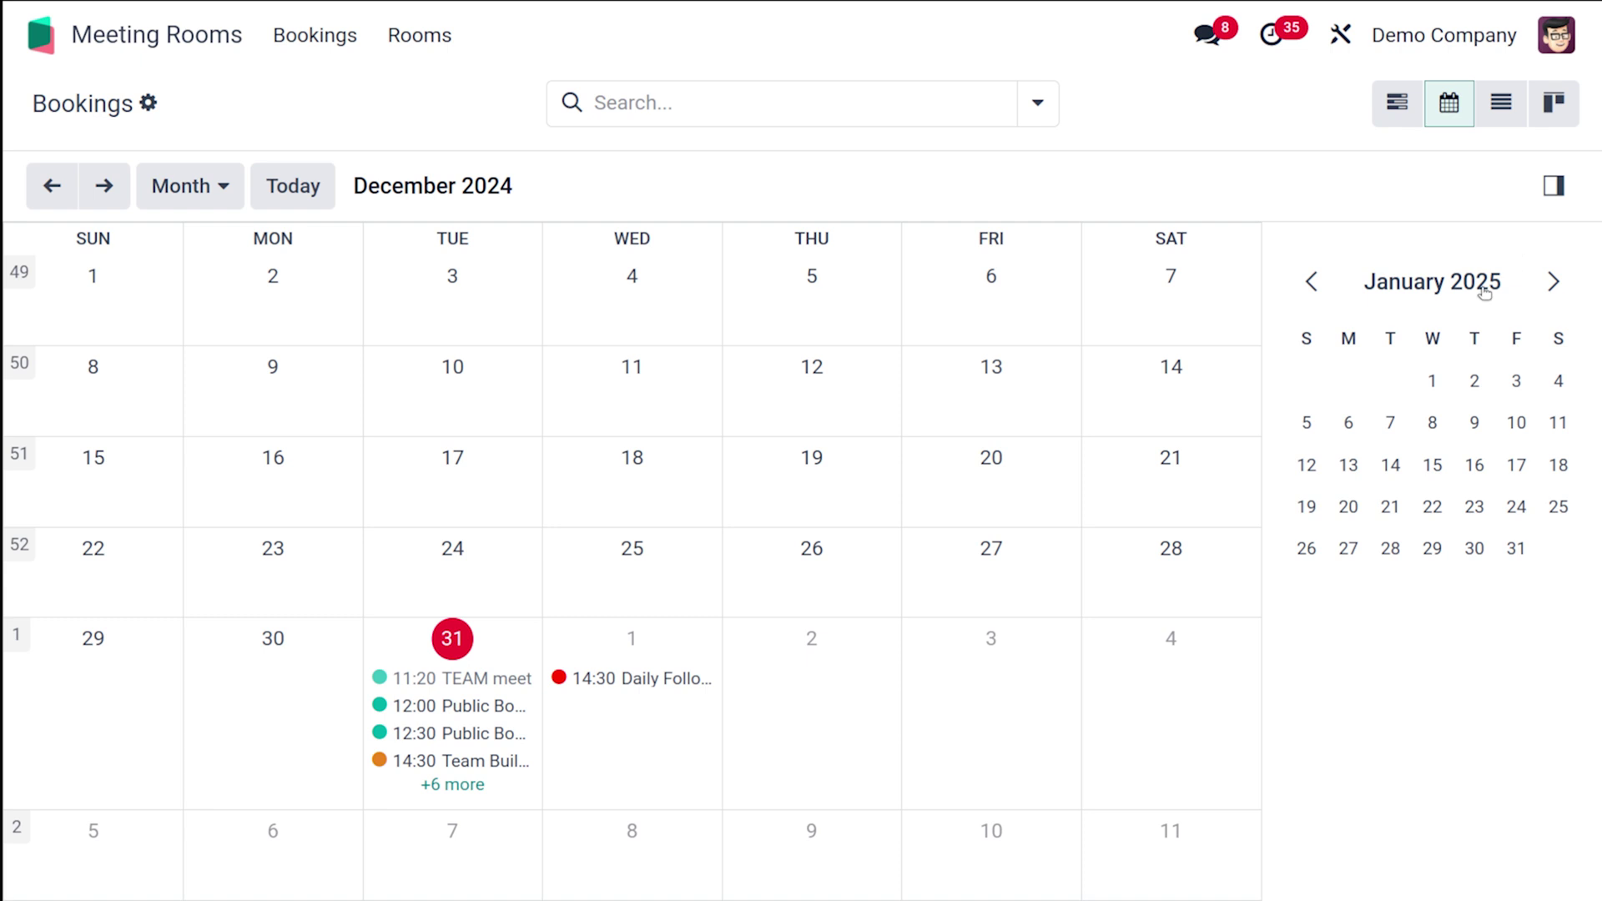
left_click(1564, 197)
left_click(1564, 197)
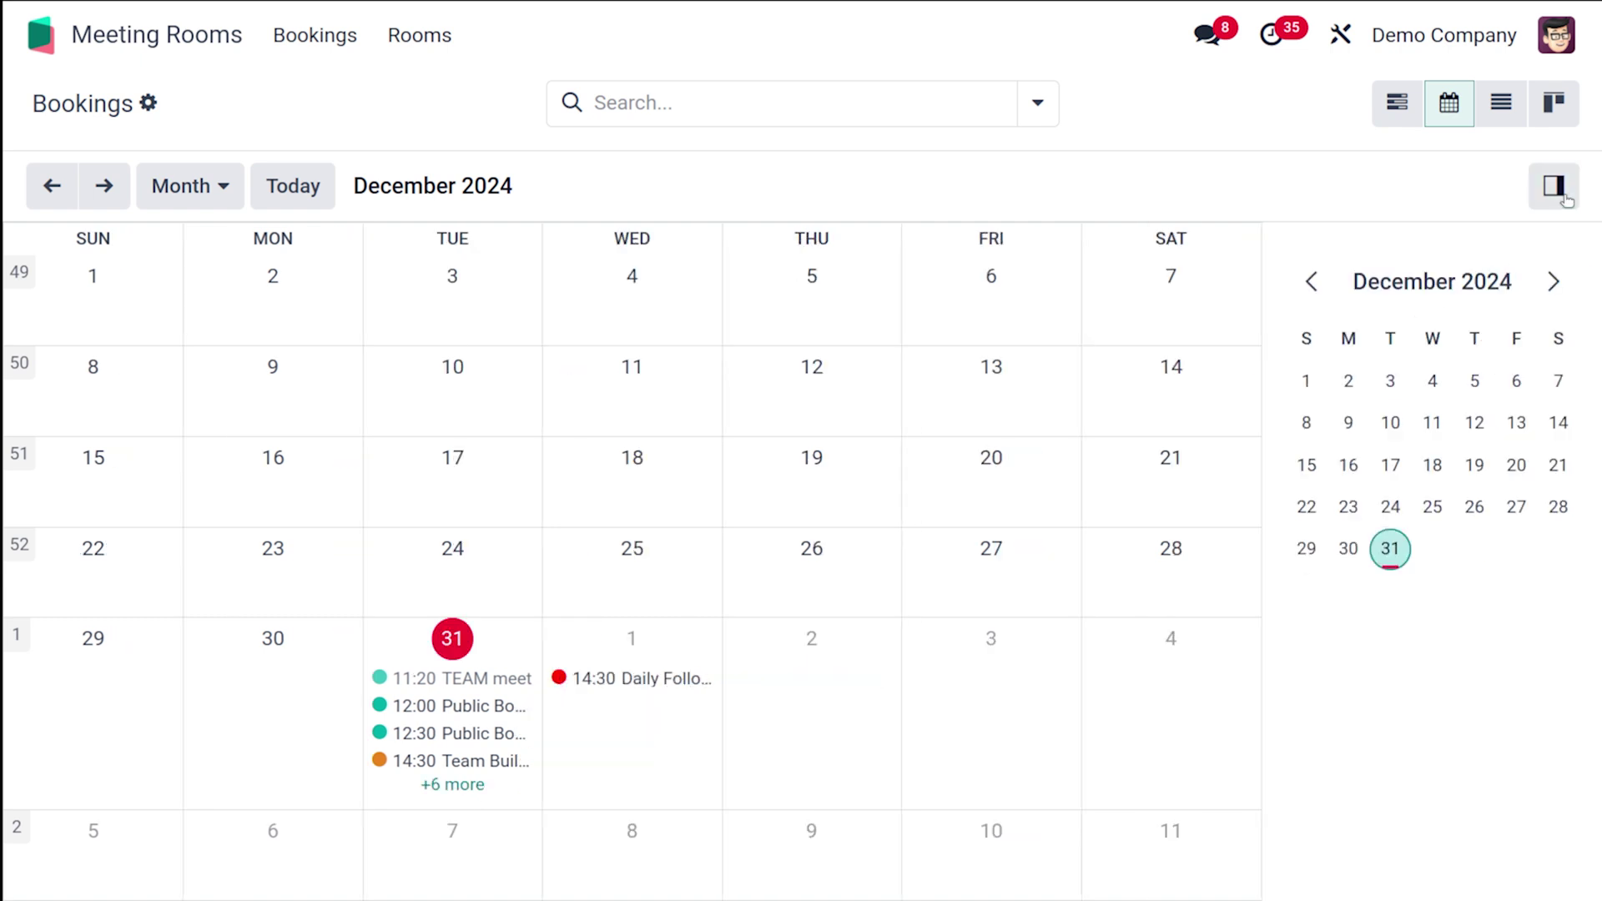
Step: Review all bookings in the list view and in the kanban view
left_click(1501, 102)
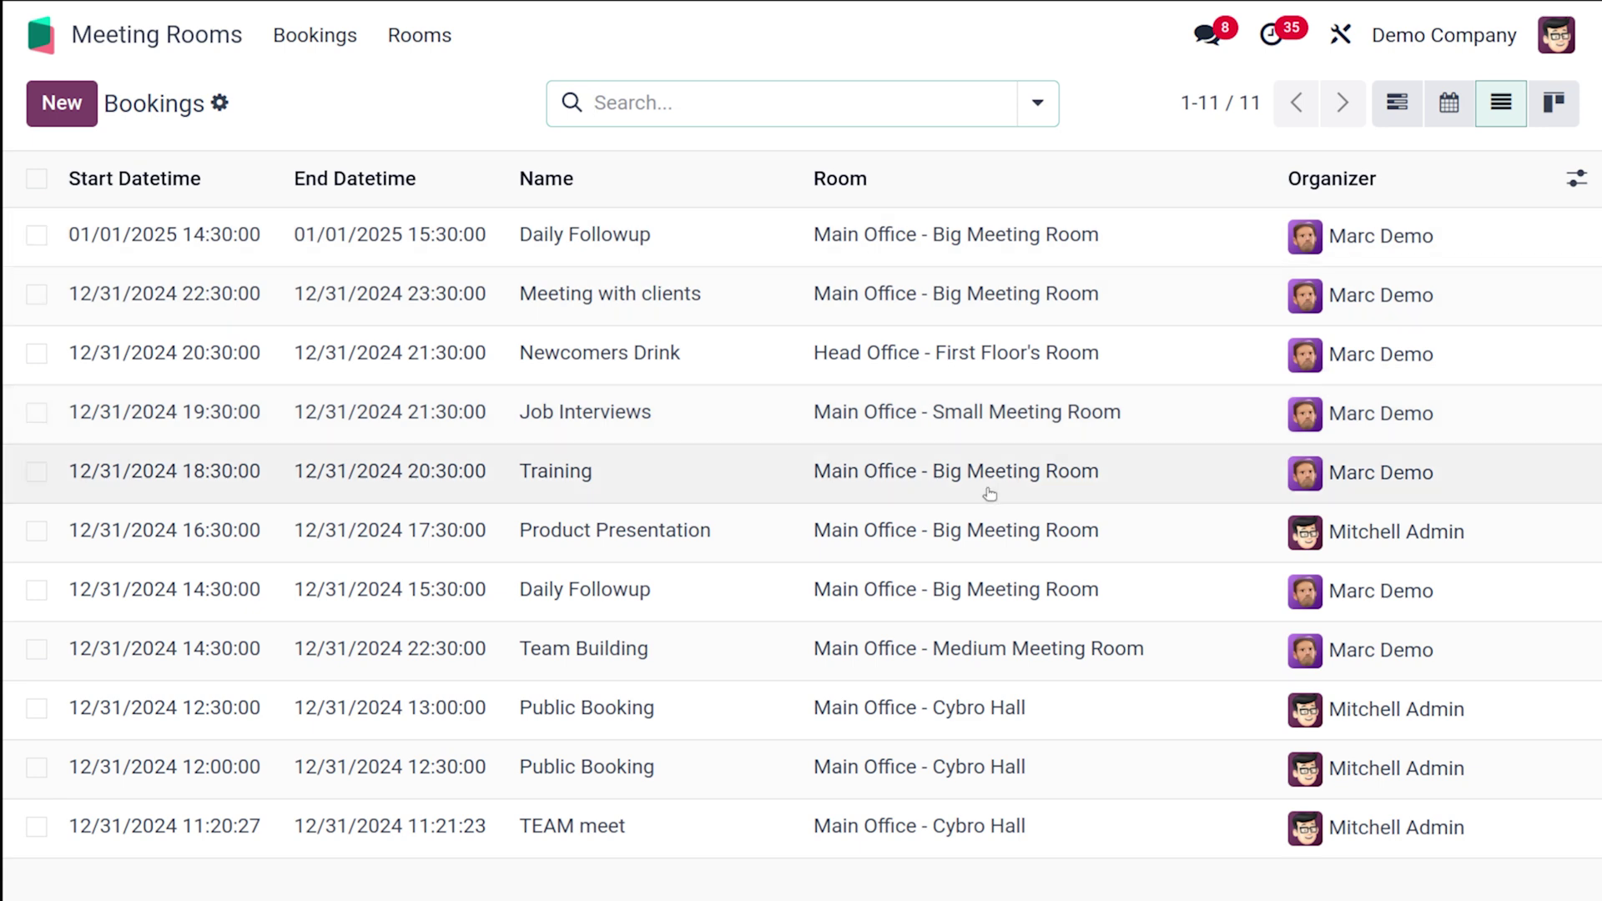
left_click(1553, 102)
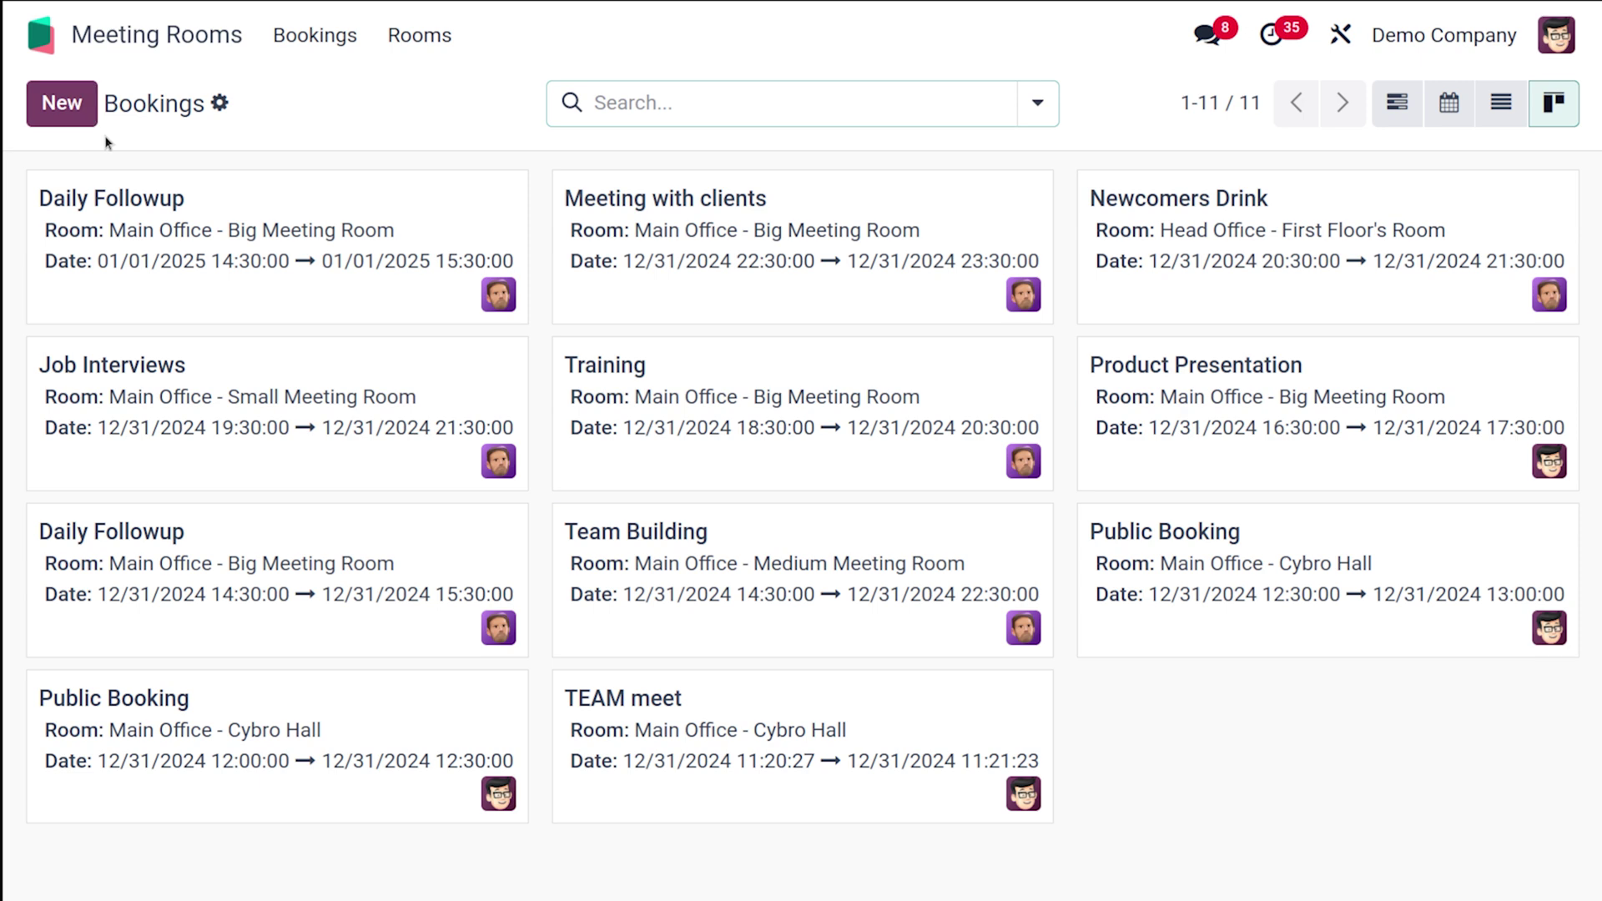
Step: Create a new booking named "Team meeting2" for the room Main Office - Cybro Hall
left_click(61, 105)
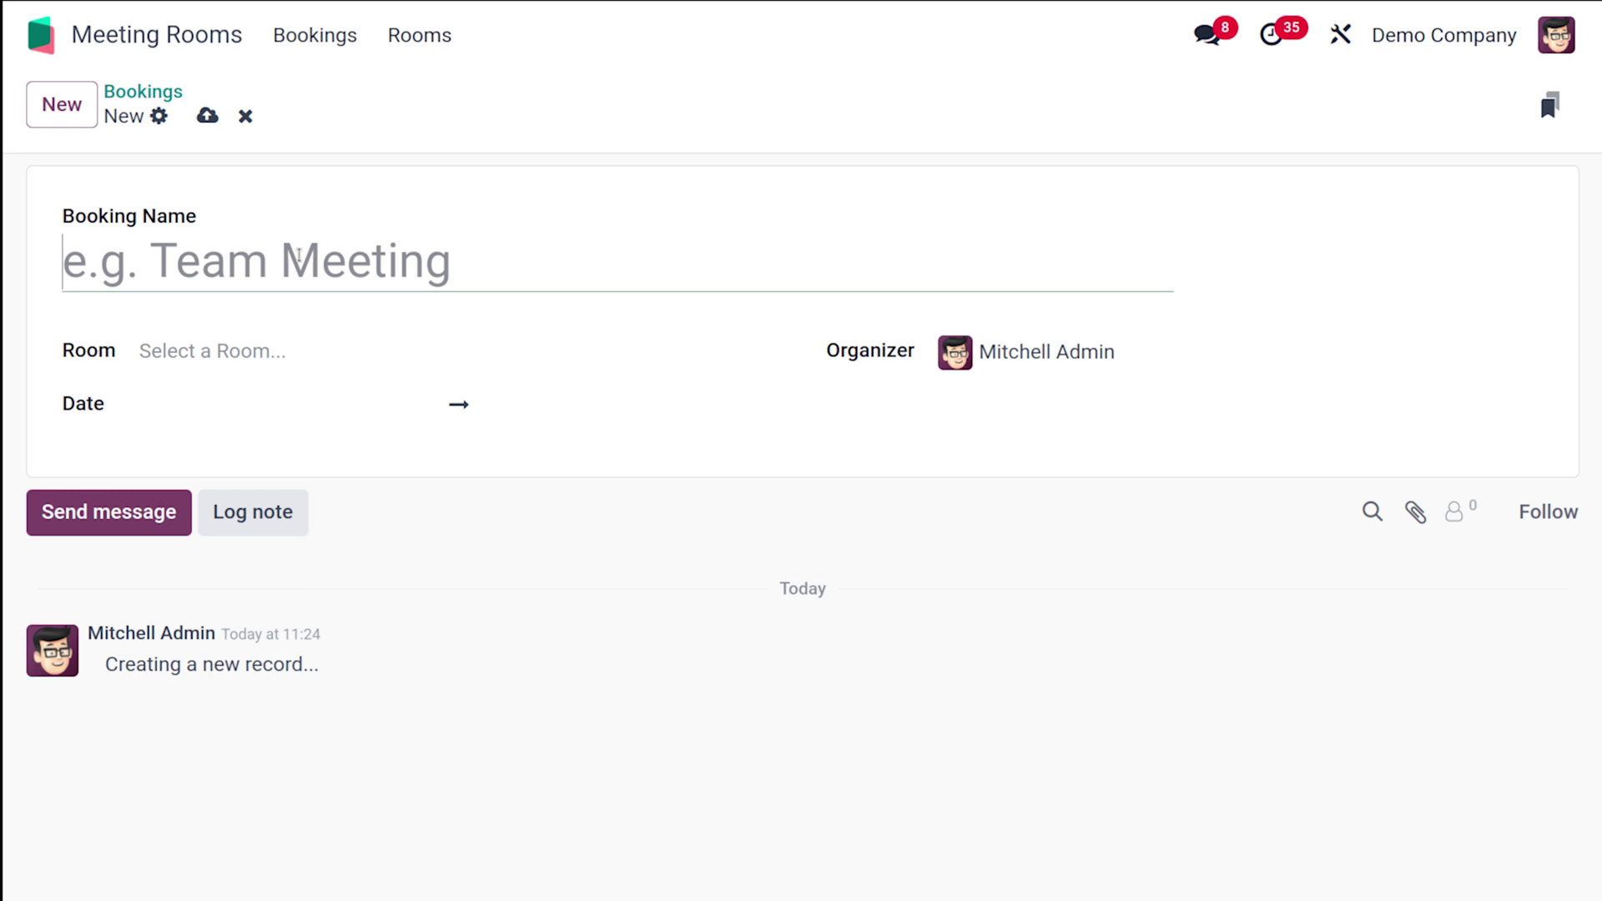
type("Team ")
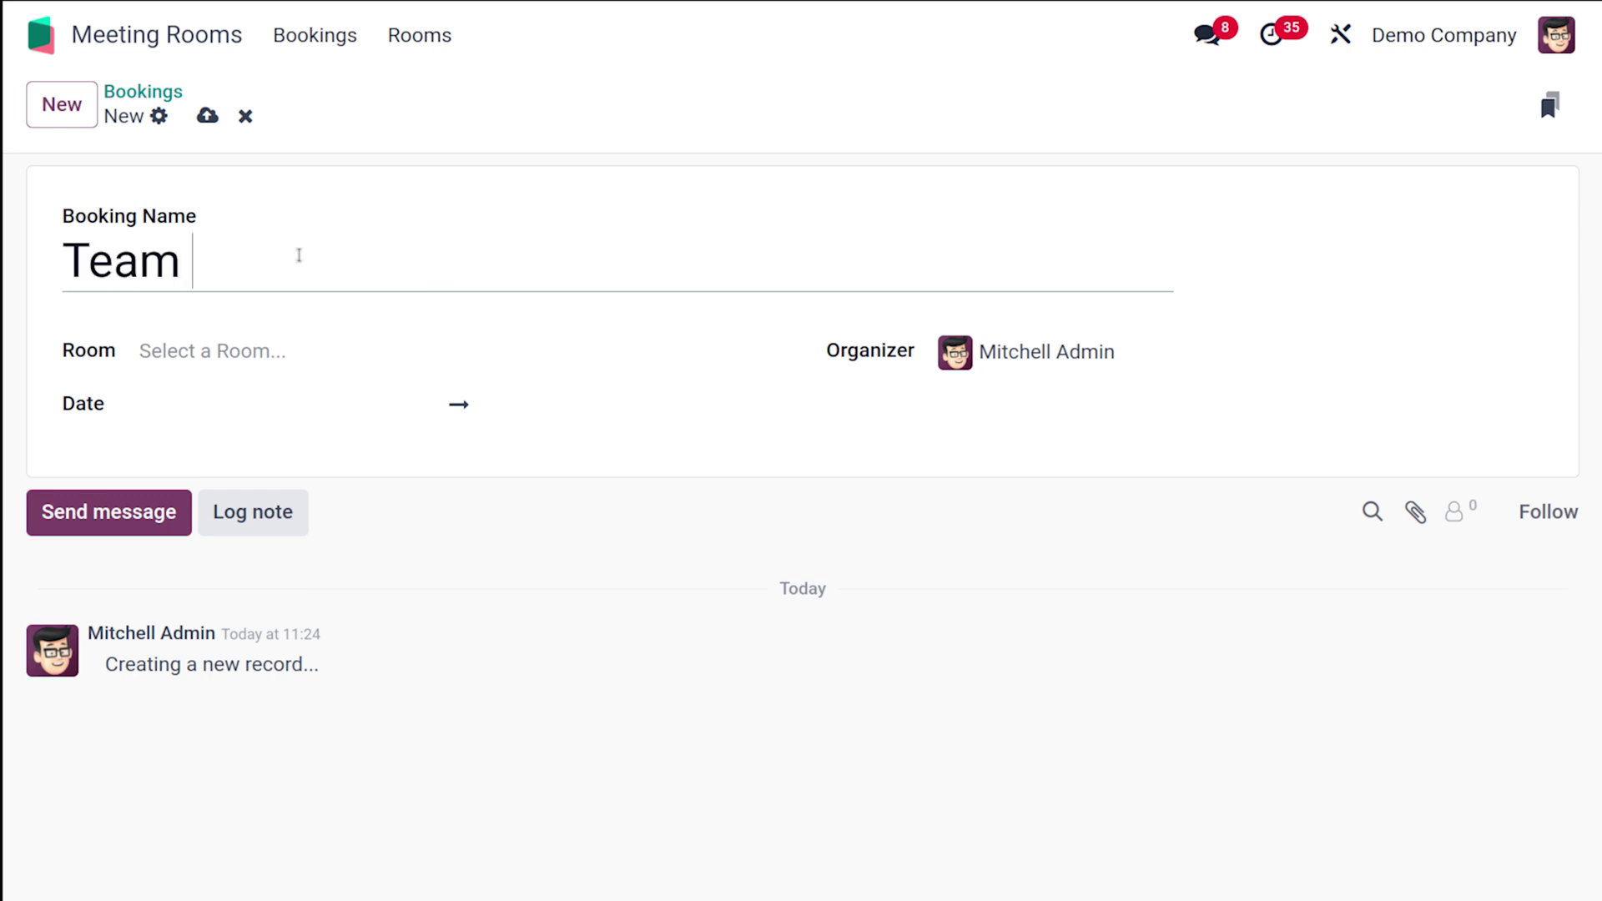
type("meeting2")
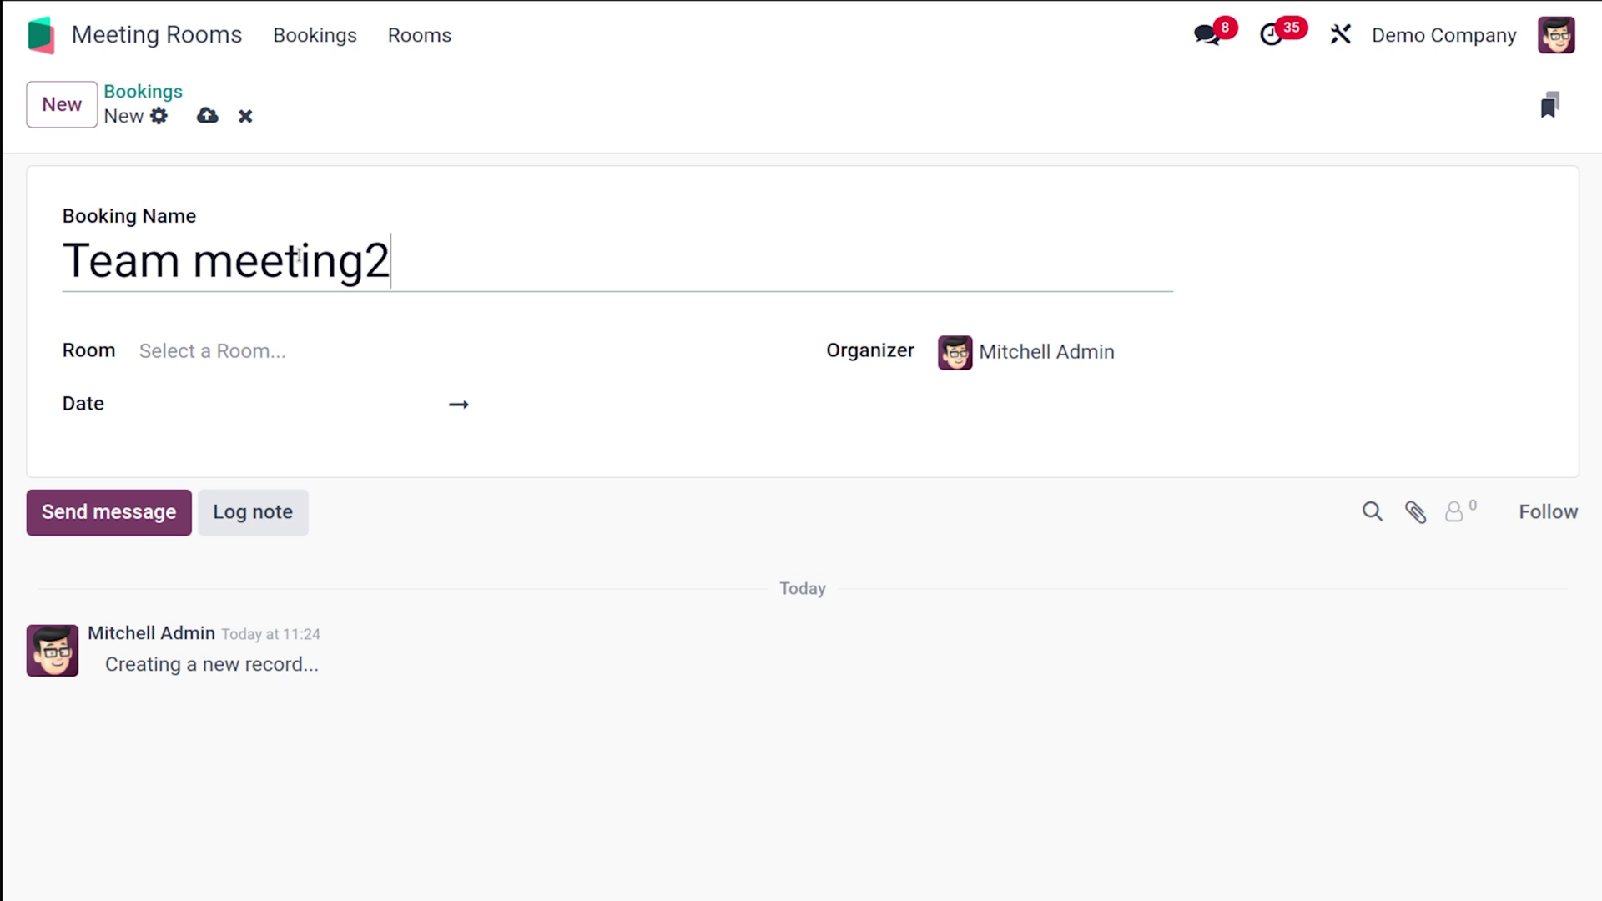
left_click(280, 346)
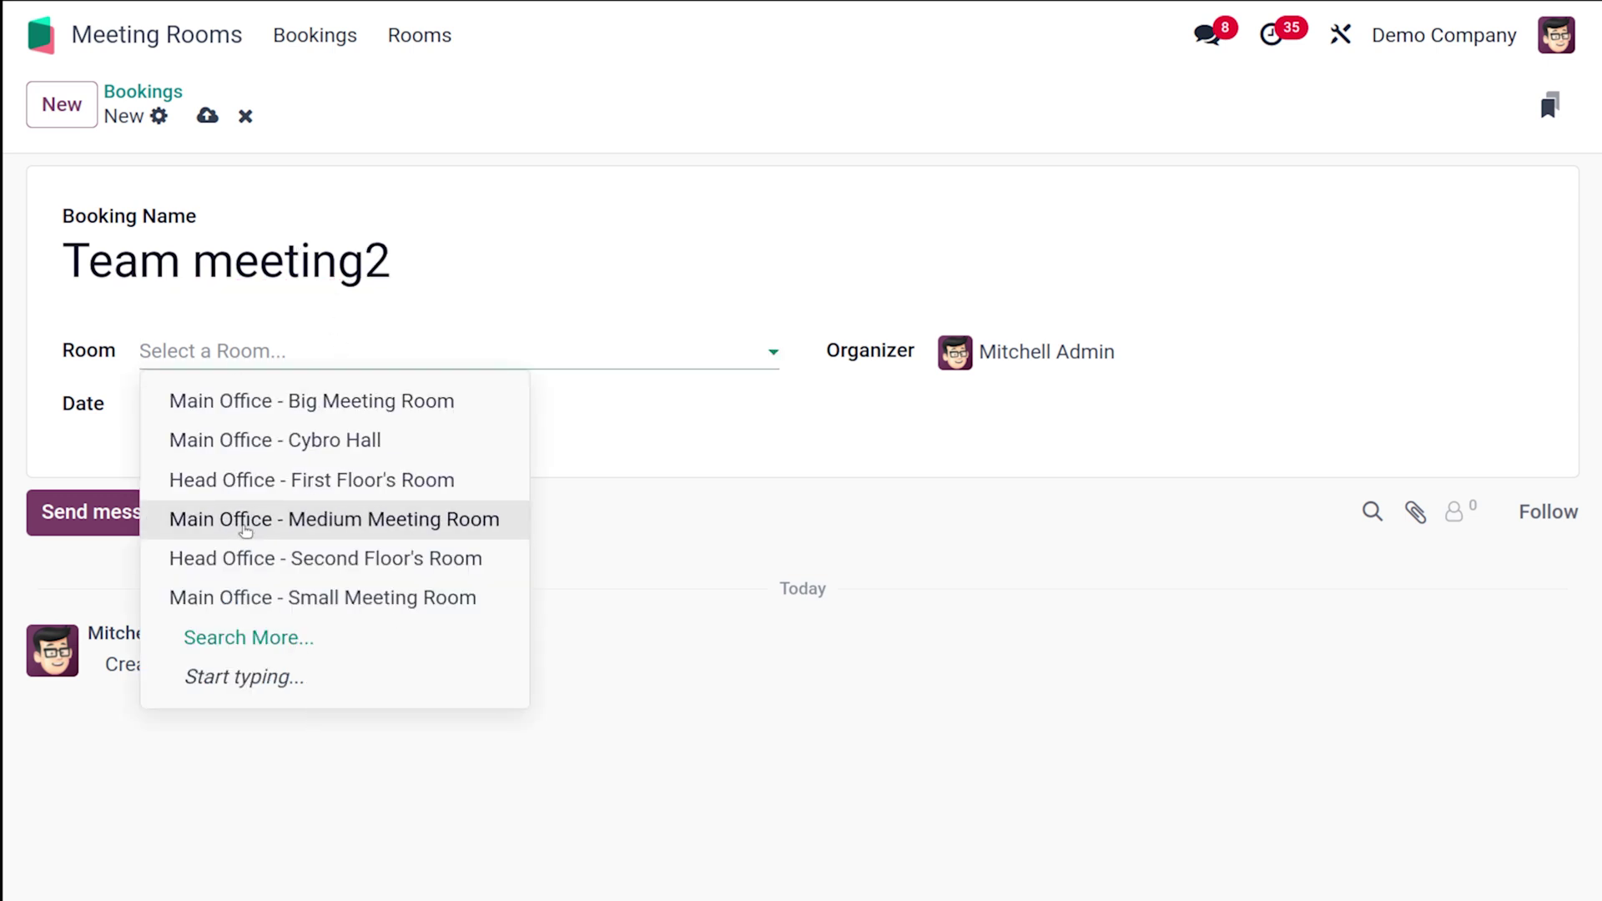
left_click(268, 450)
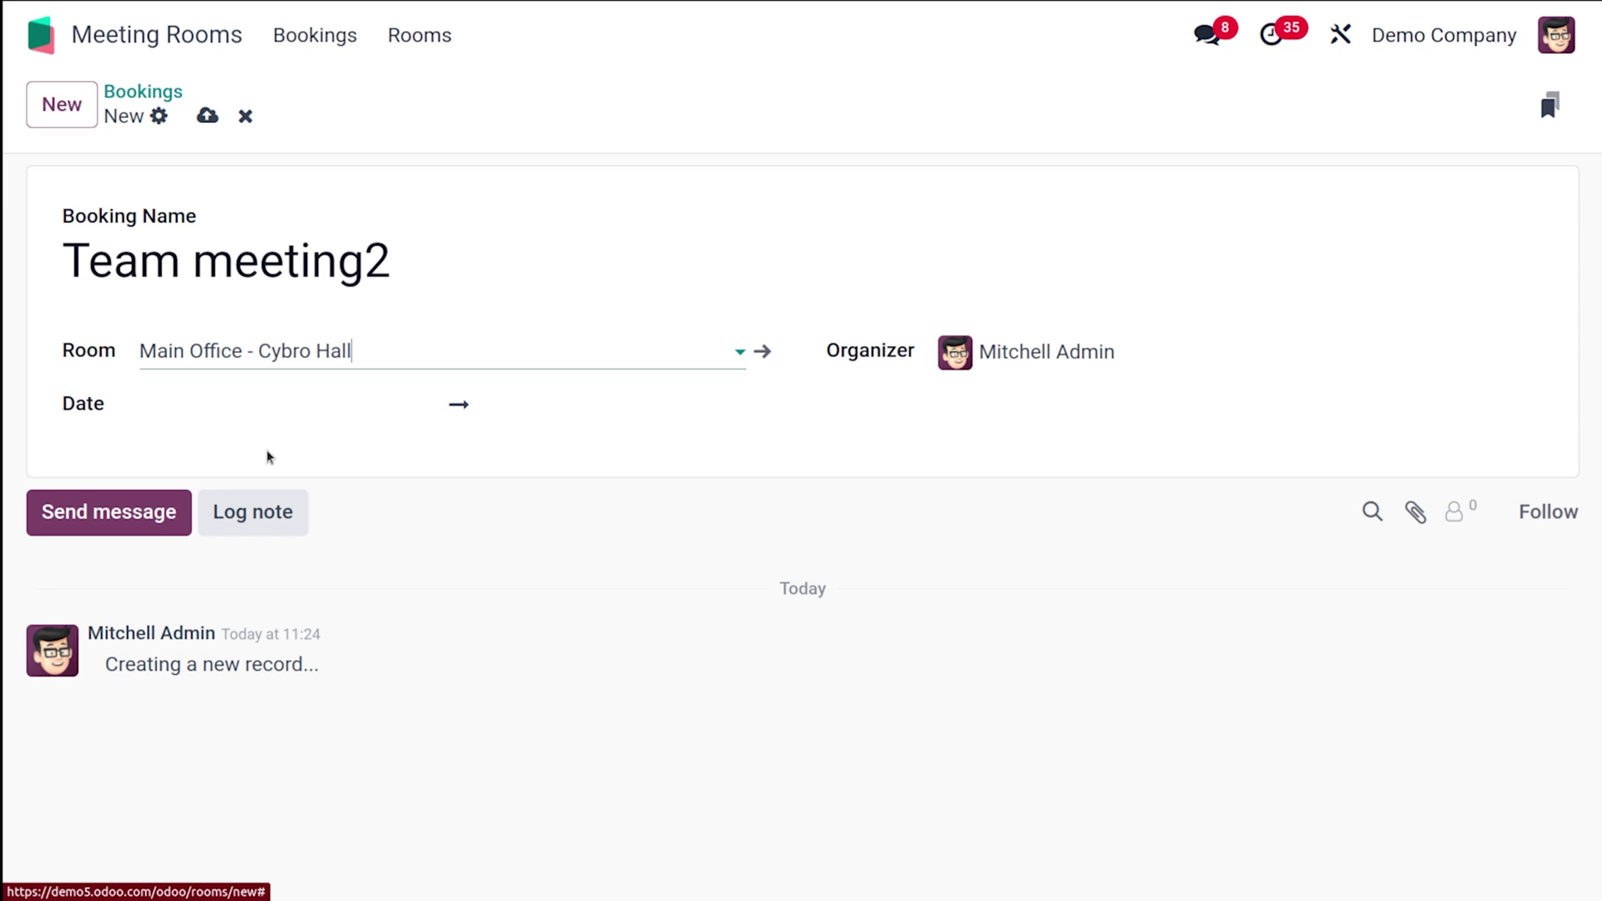
Step: Try to save the booking with a date range of 12/31/2024 11:00:00 to 12/31/2024 12:00:00
left_click(232, 409)
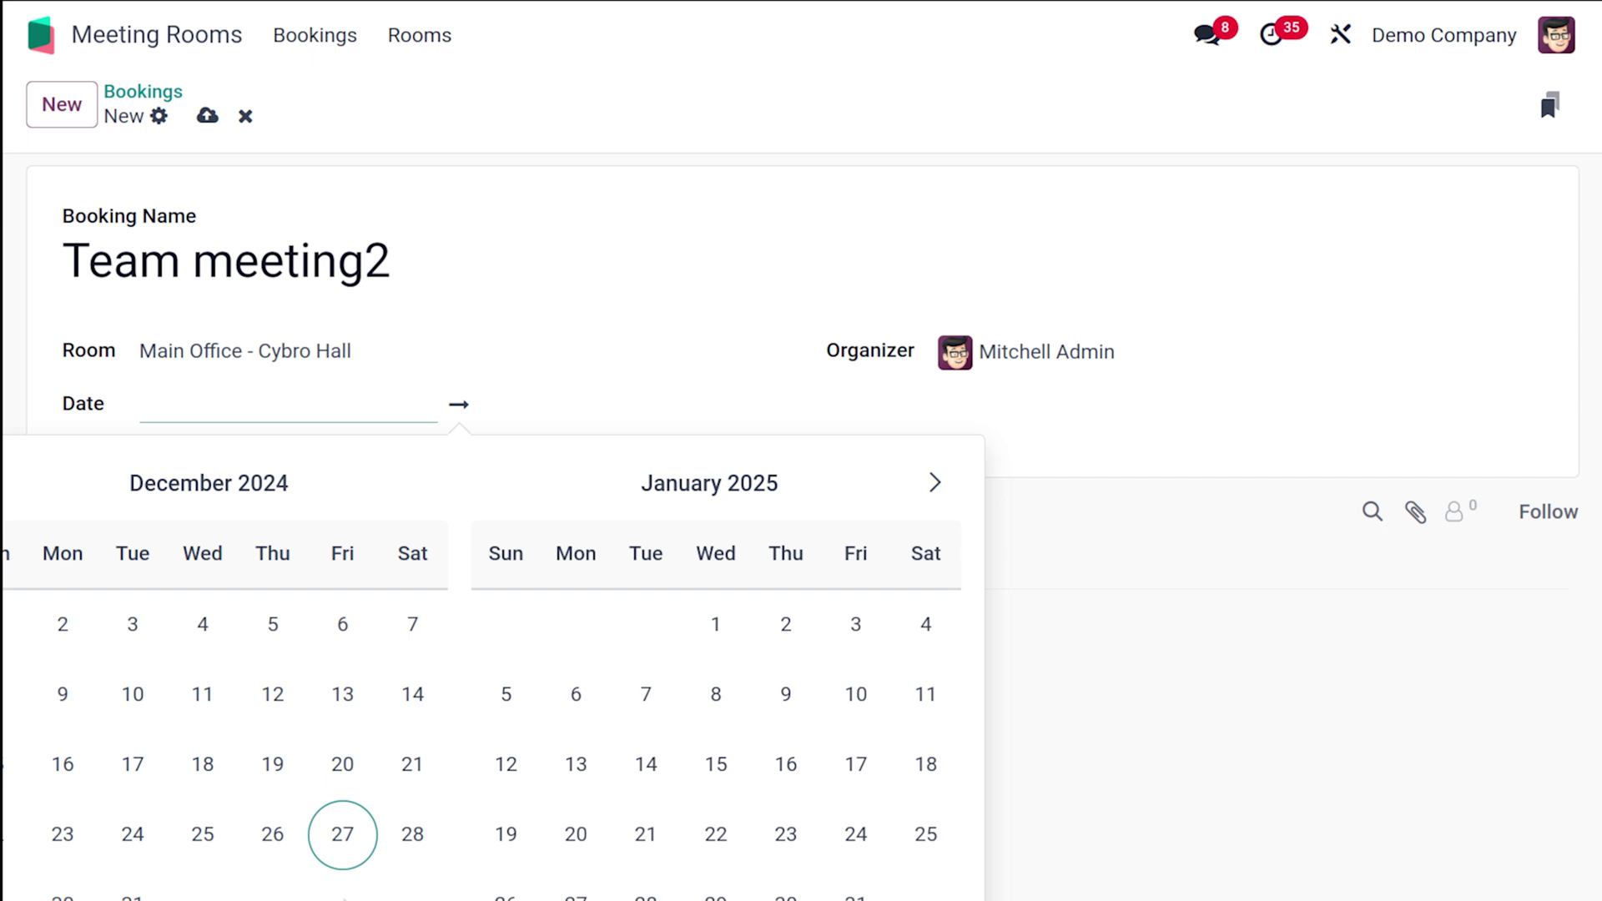
left_click(131, 894)
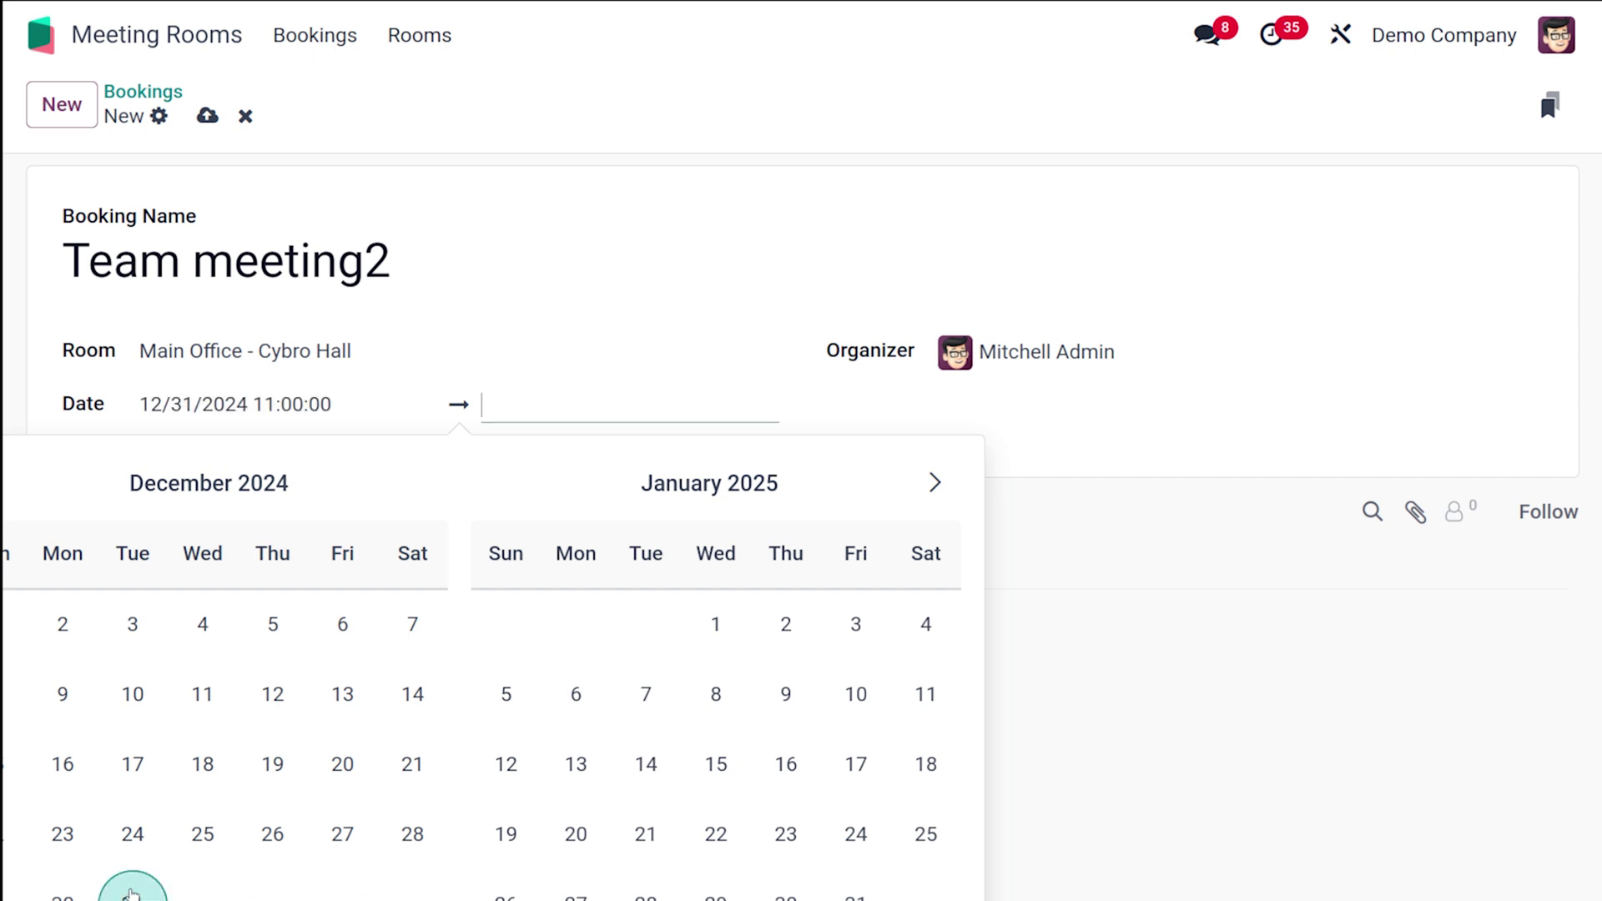
left_click(147, 893)
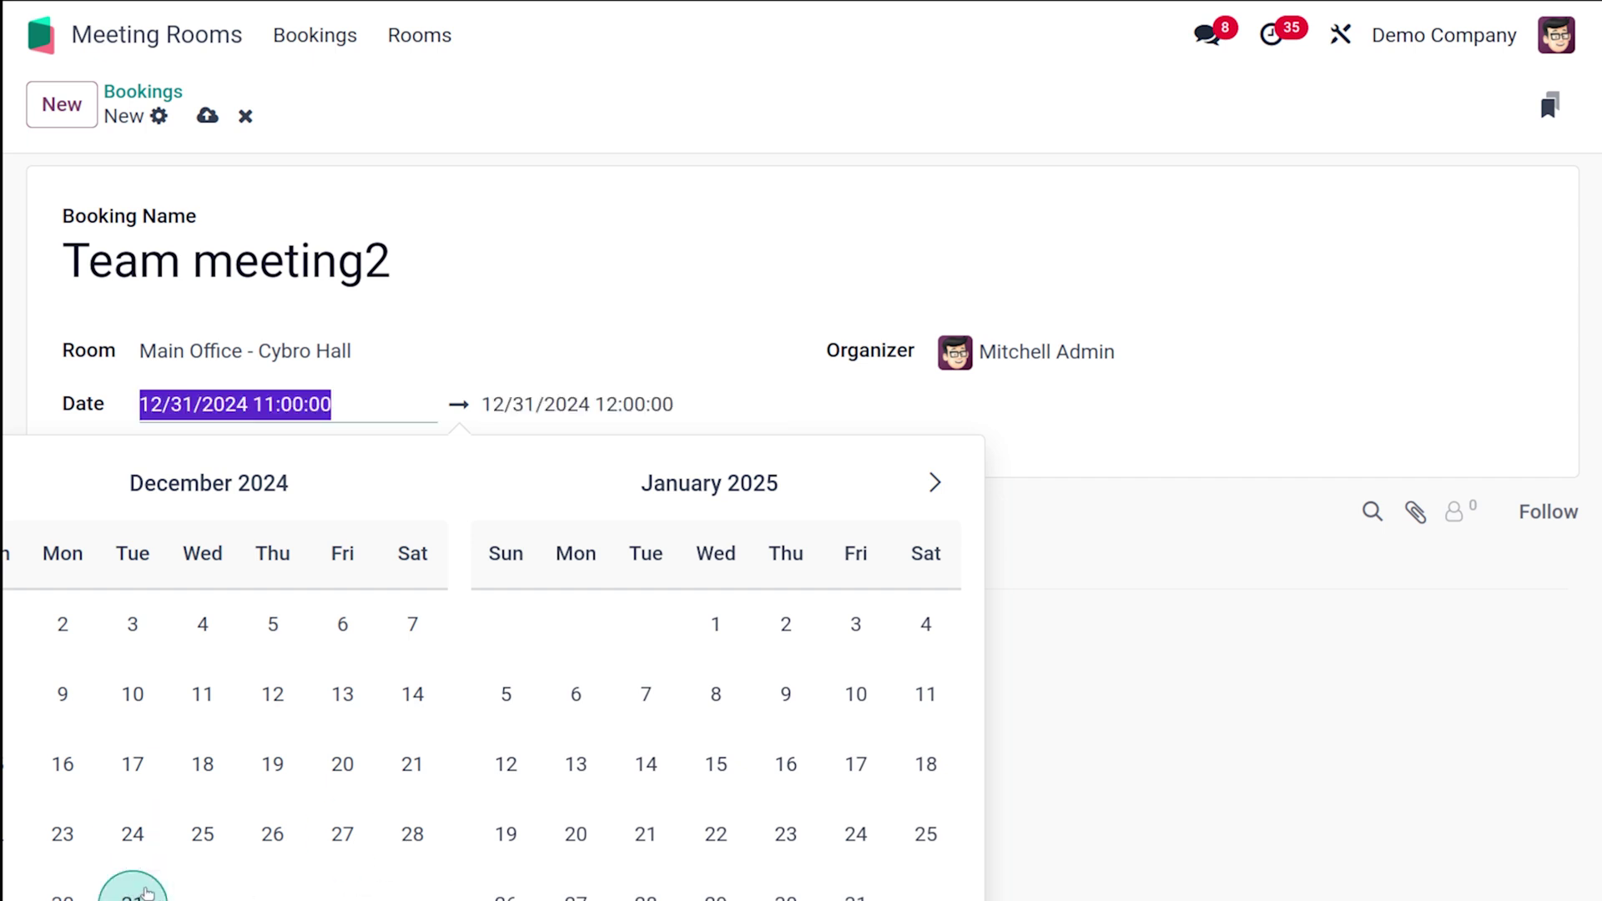
left_click(354, 408)
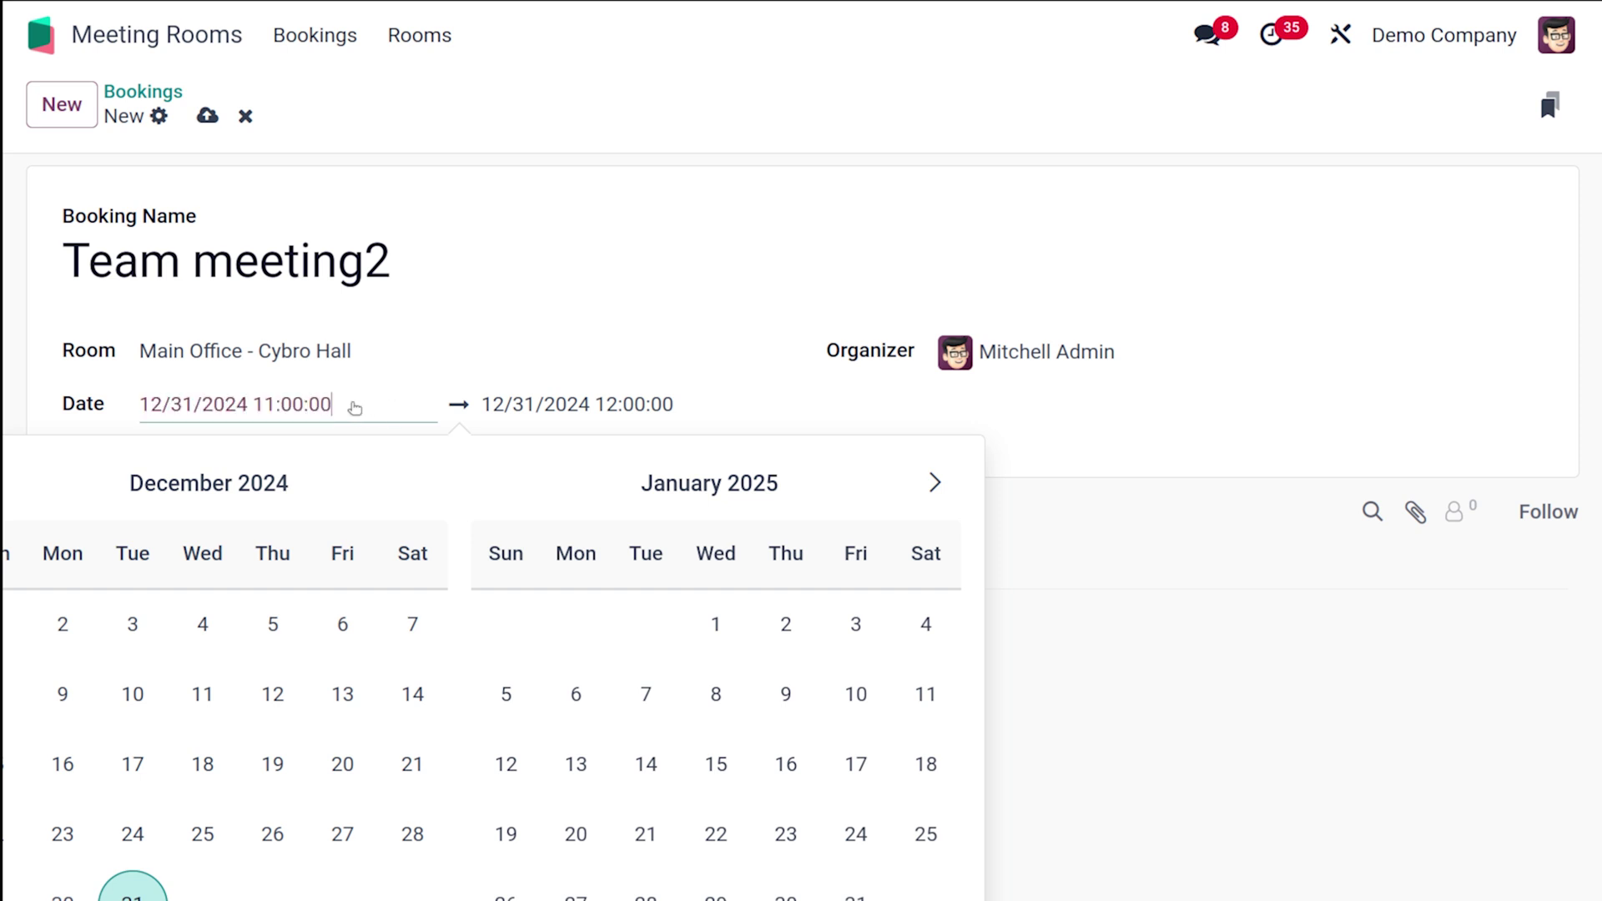
left_click(1331, 739)
left_click(207, 116)
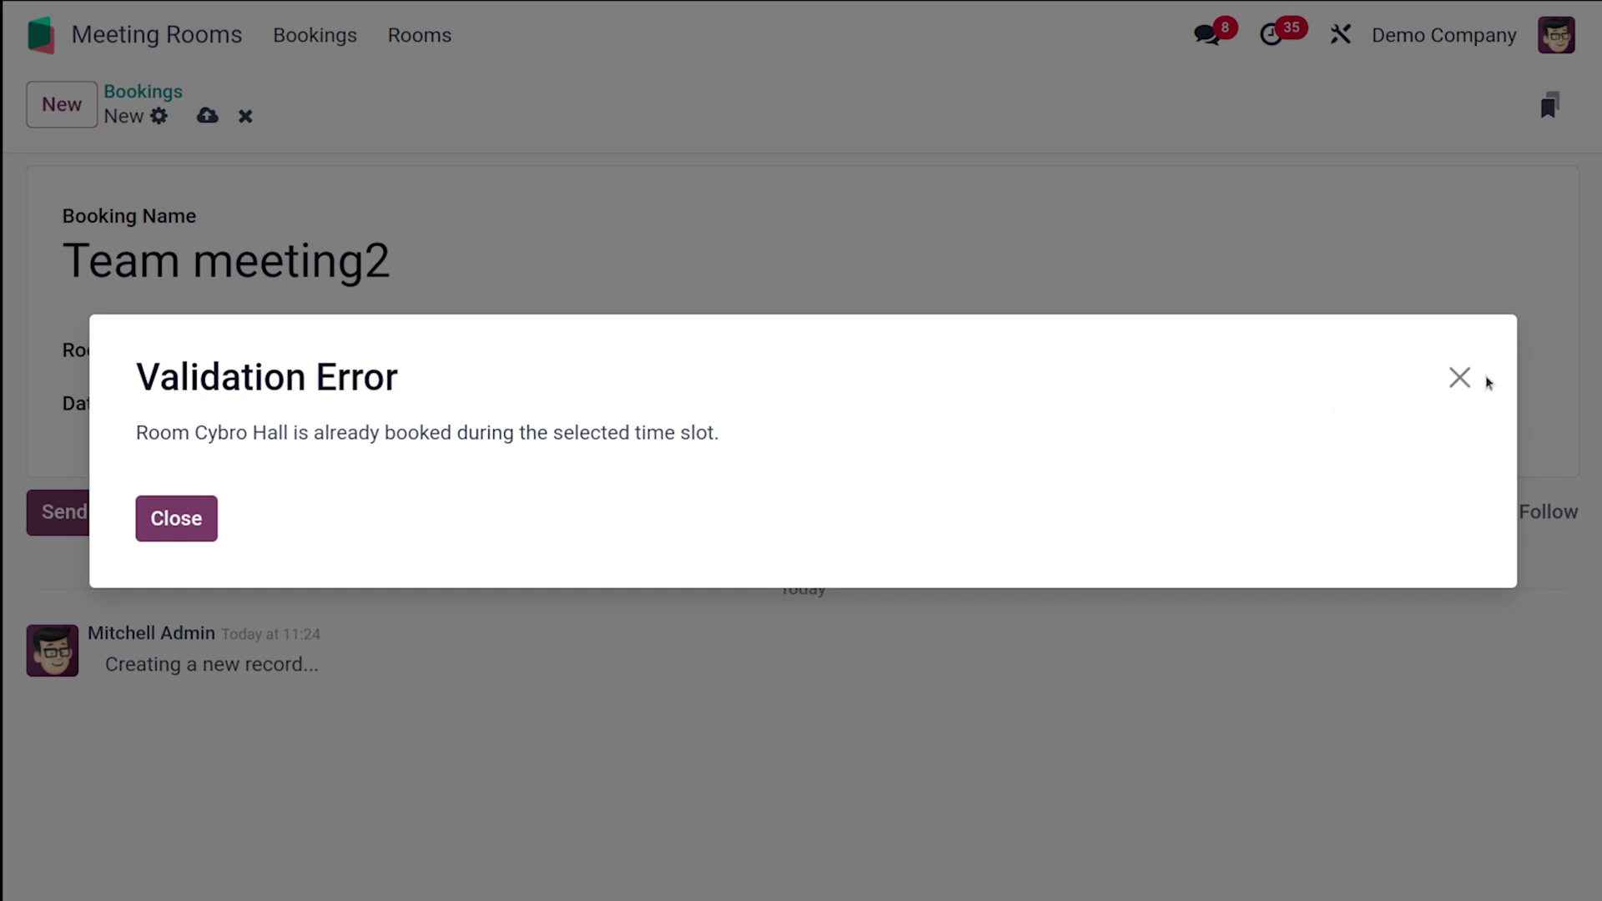
left_click(1459, 378)
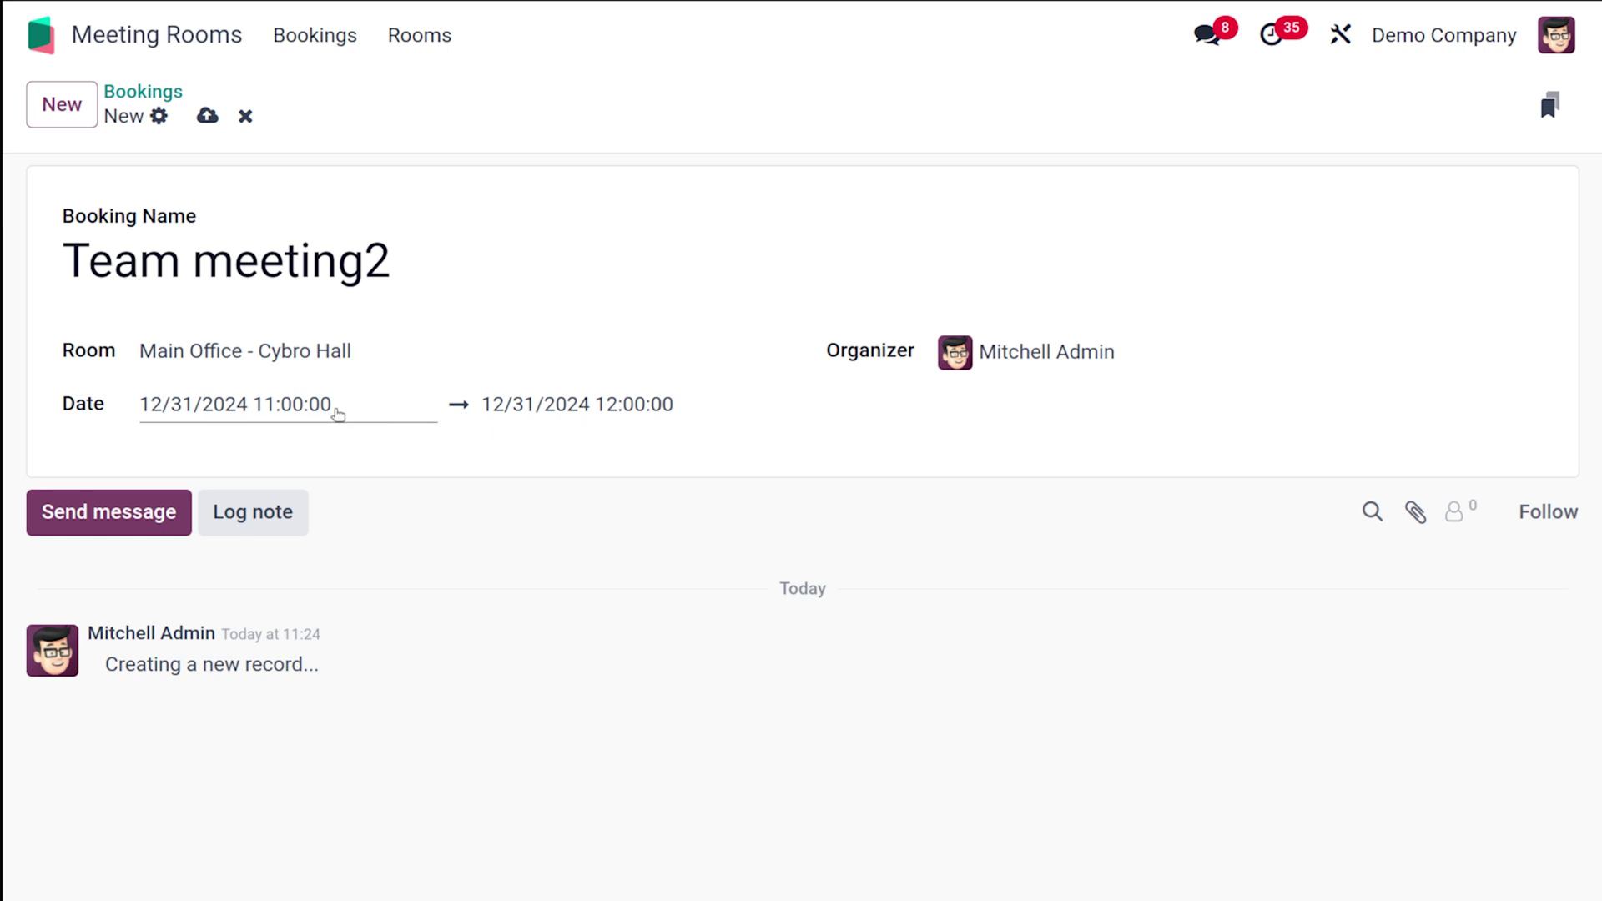
Step: Set the booking's dates to 01/01/2025 11:00:00 through 01/02/2025 12:00:00 and save the booking
left_click(334, 412)
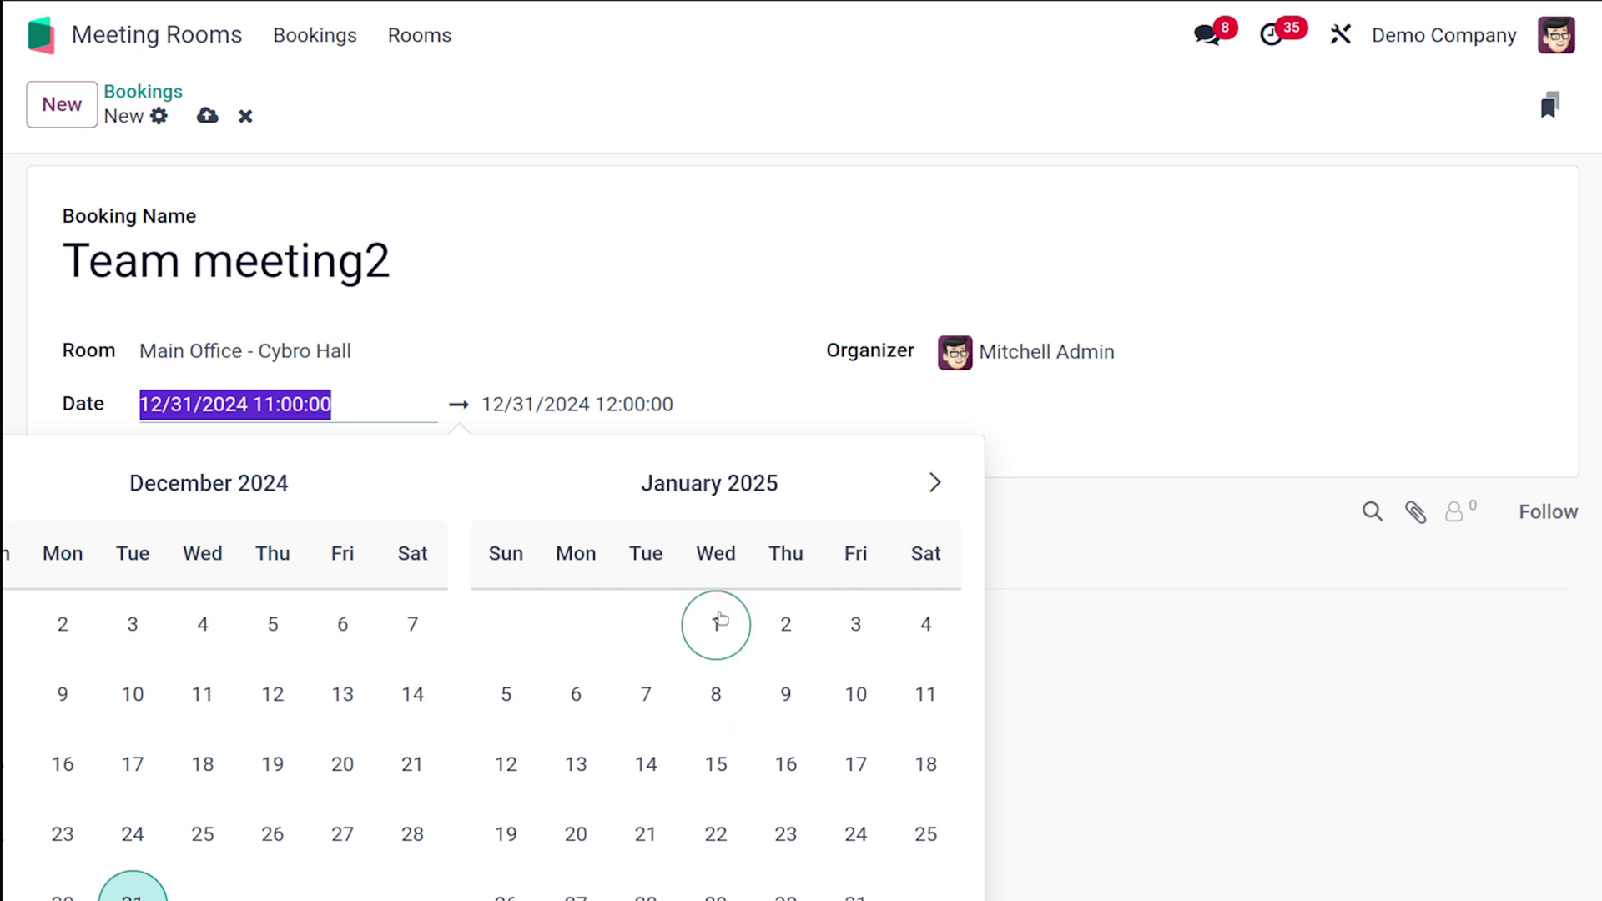
left_click(719, 619)
left_click(793, 626)
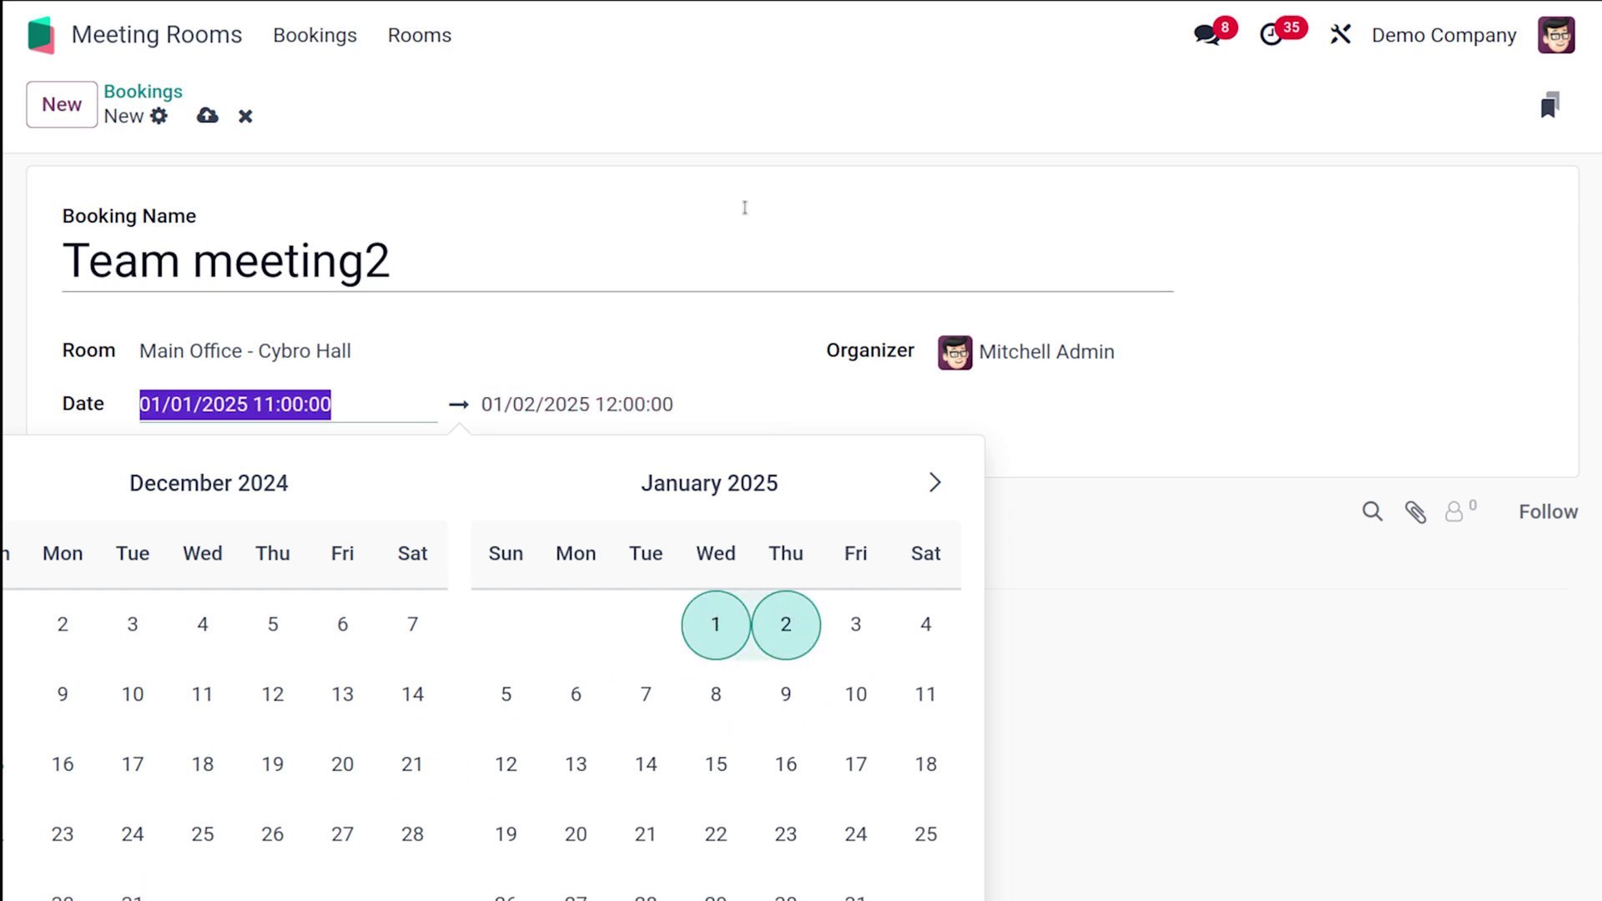
left_click(753, 147)
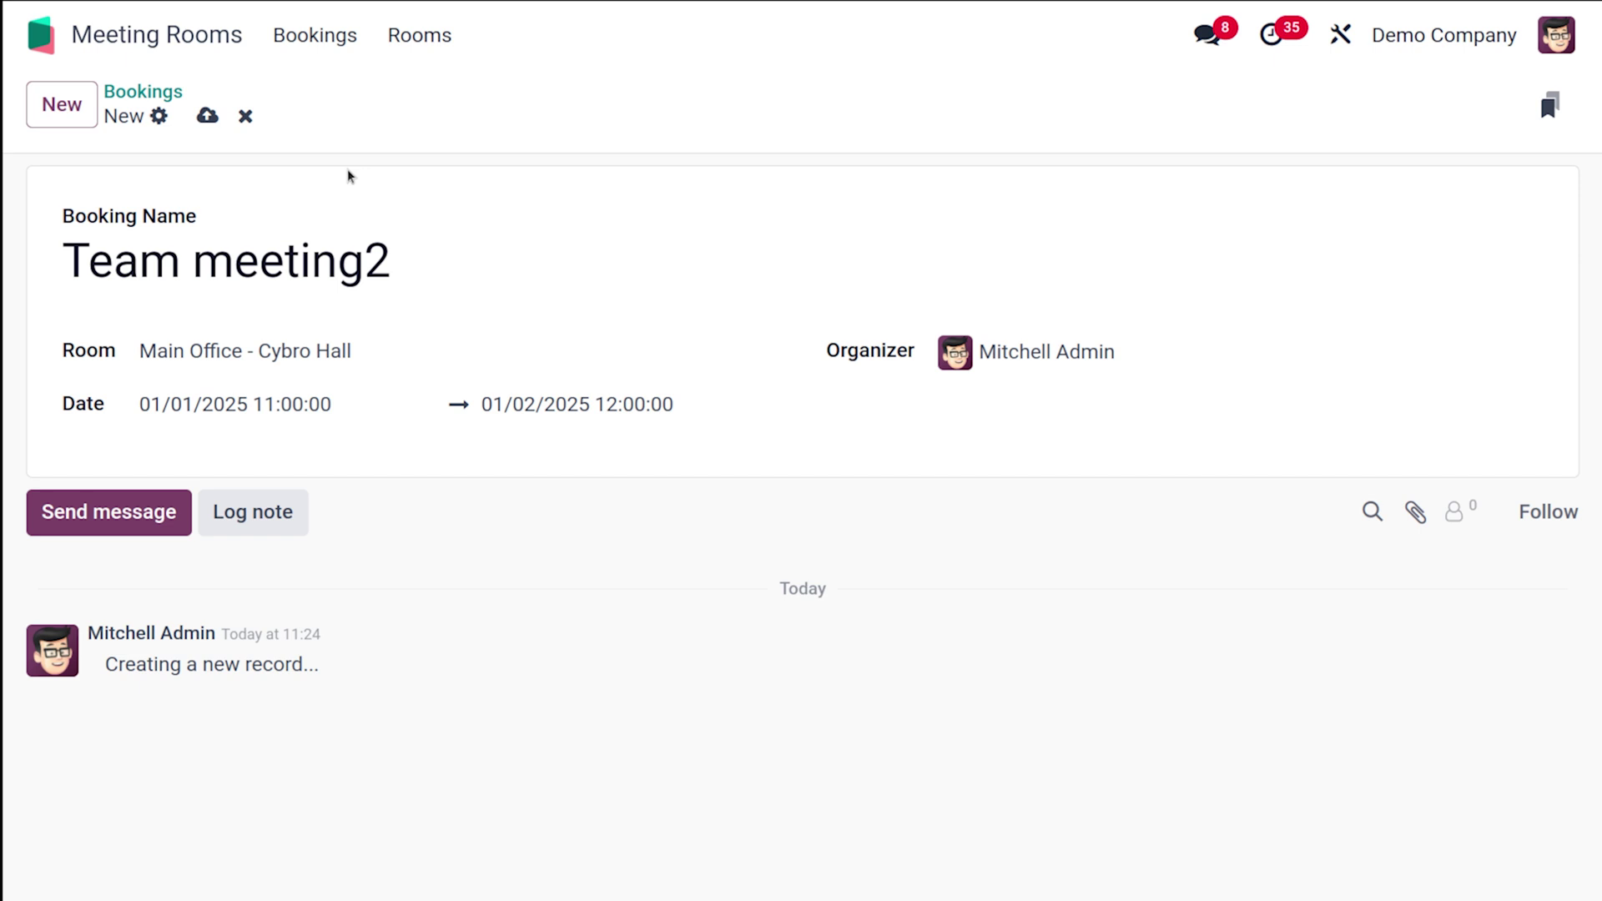
left_click(207, 116)
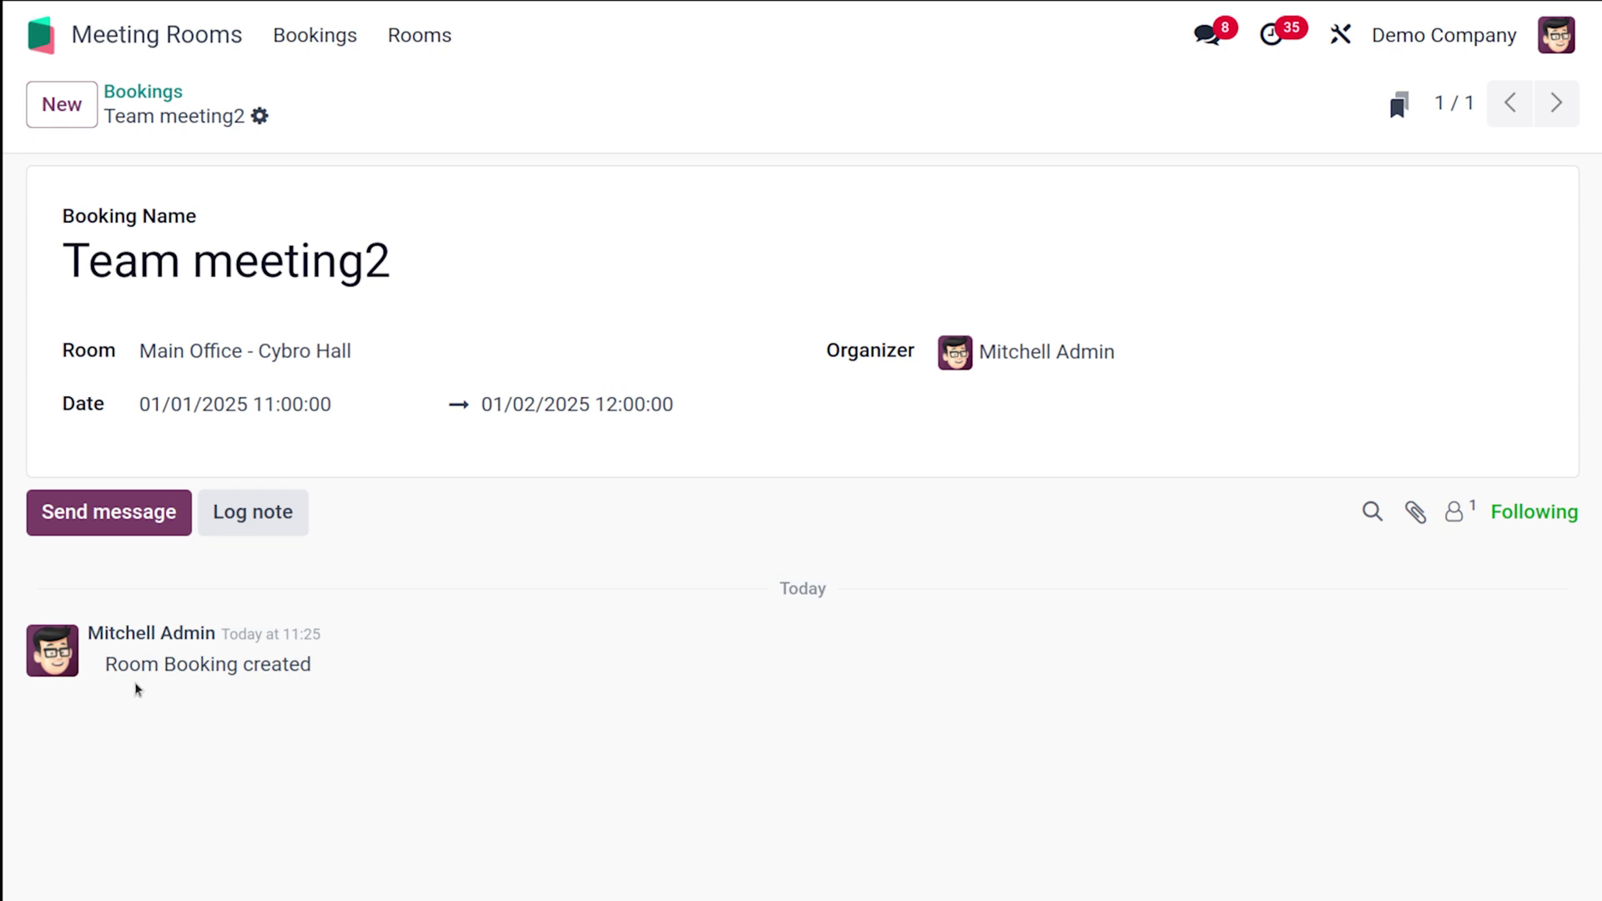
Step: Return to the bookings overview and review the Gantt timeline of all rooms from 12/31/2024 to 01/02/2025
left_click(139, 93)
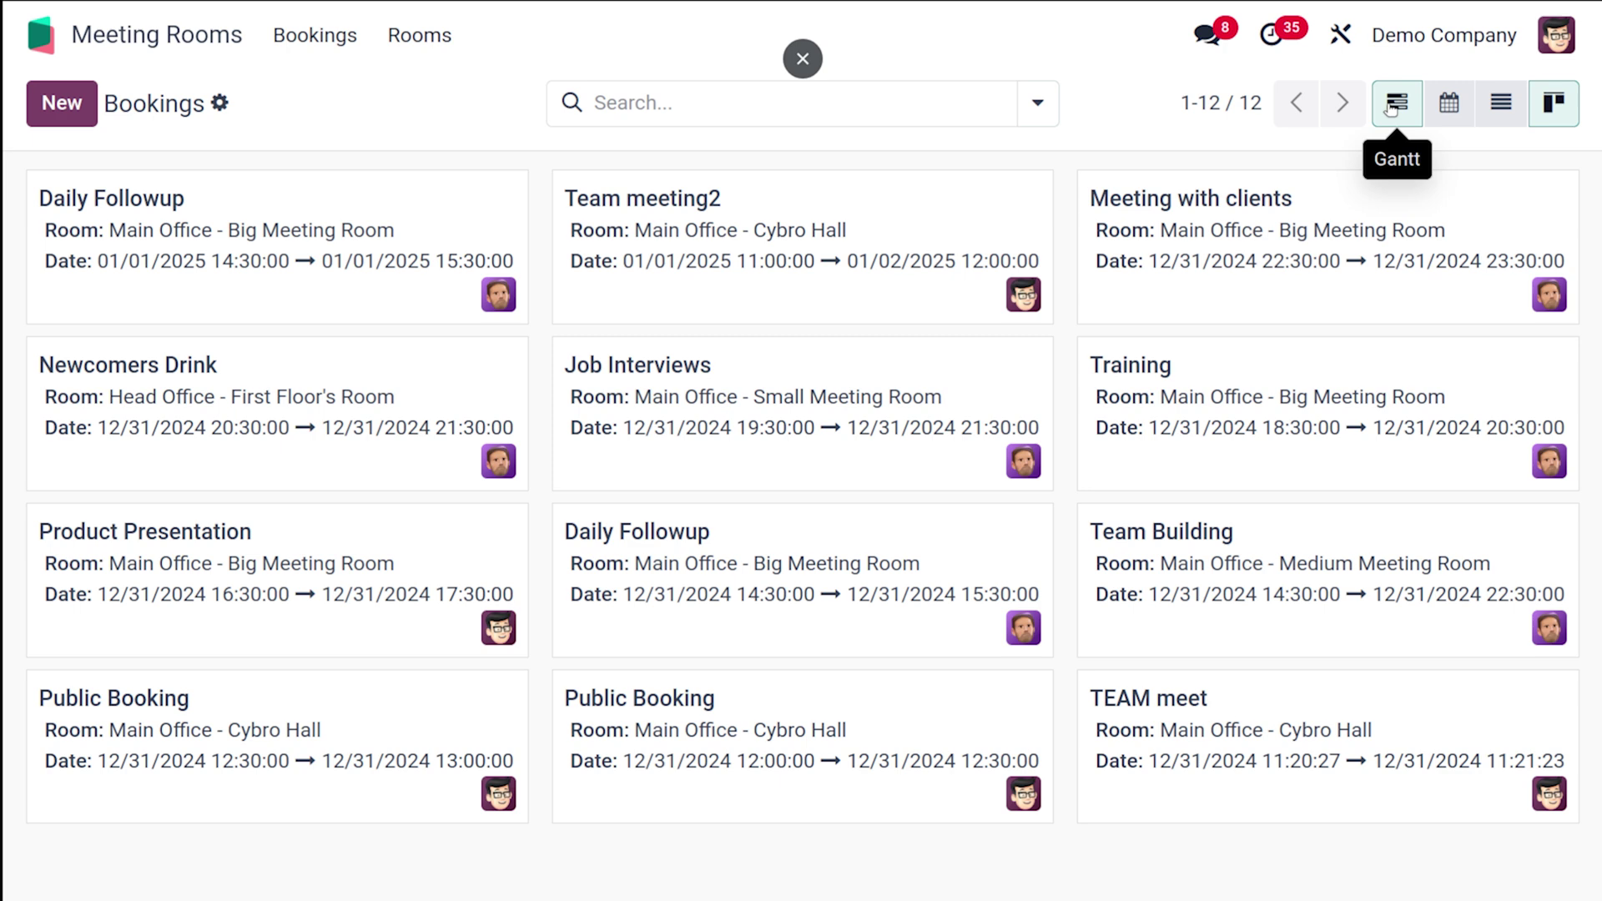
left_click(1391, 107)
scroll(1153, 591, "right", 10)
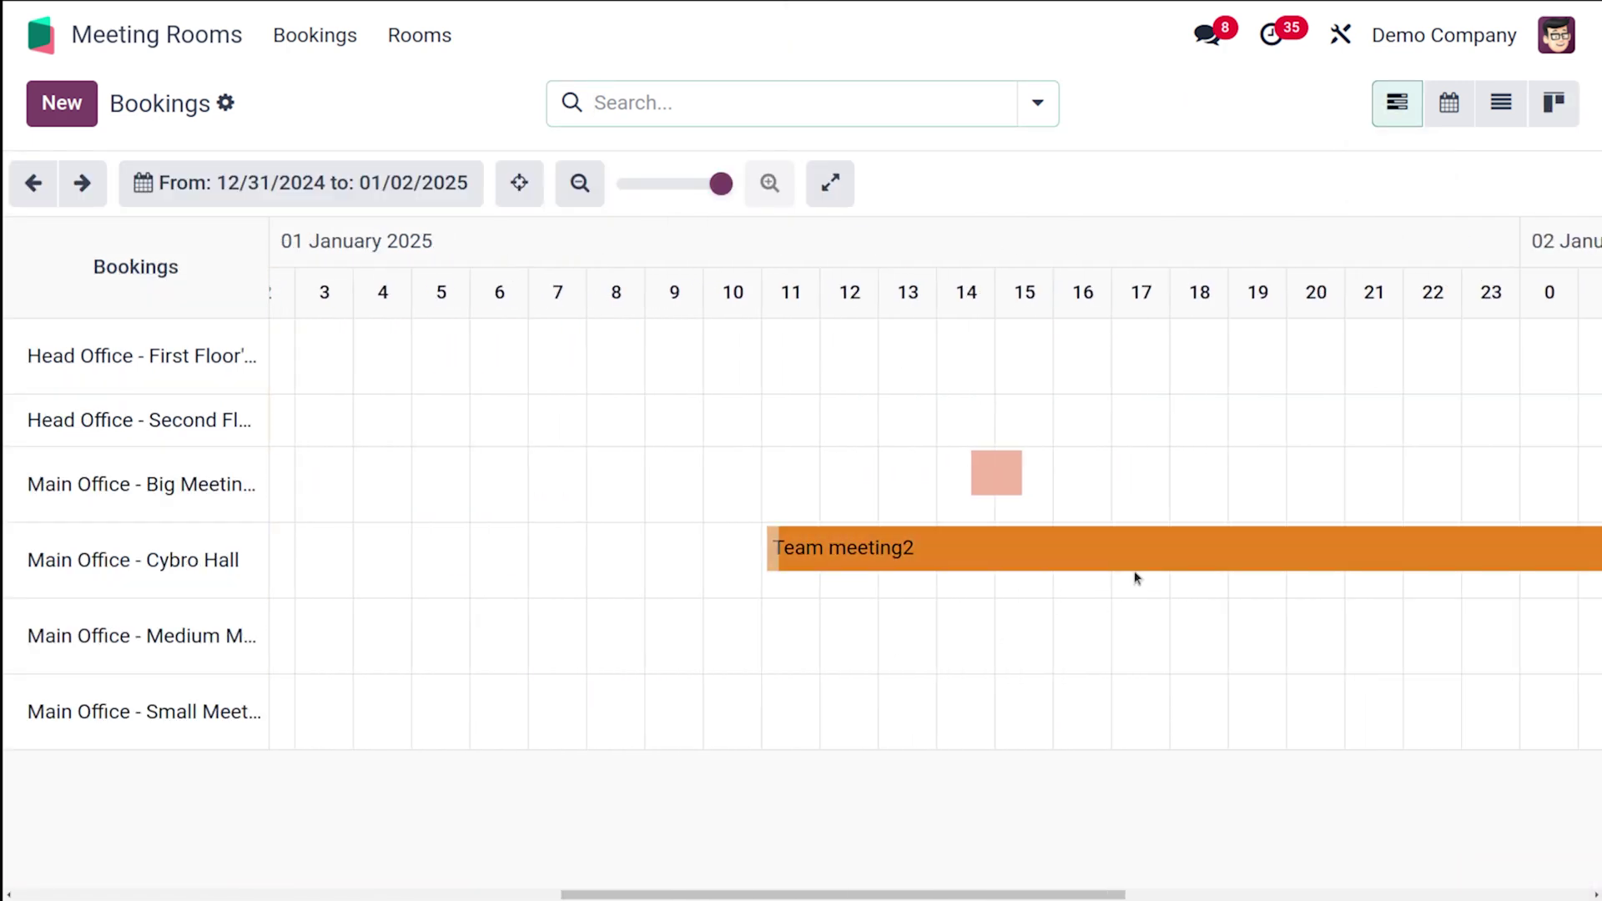
scroll(1137, 575, "right", 8)
scroll(1137, 576, "left", 7)
scroll(1136, 578, "left", 10)
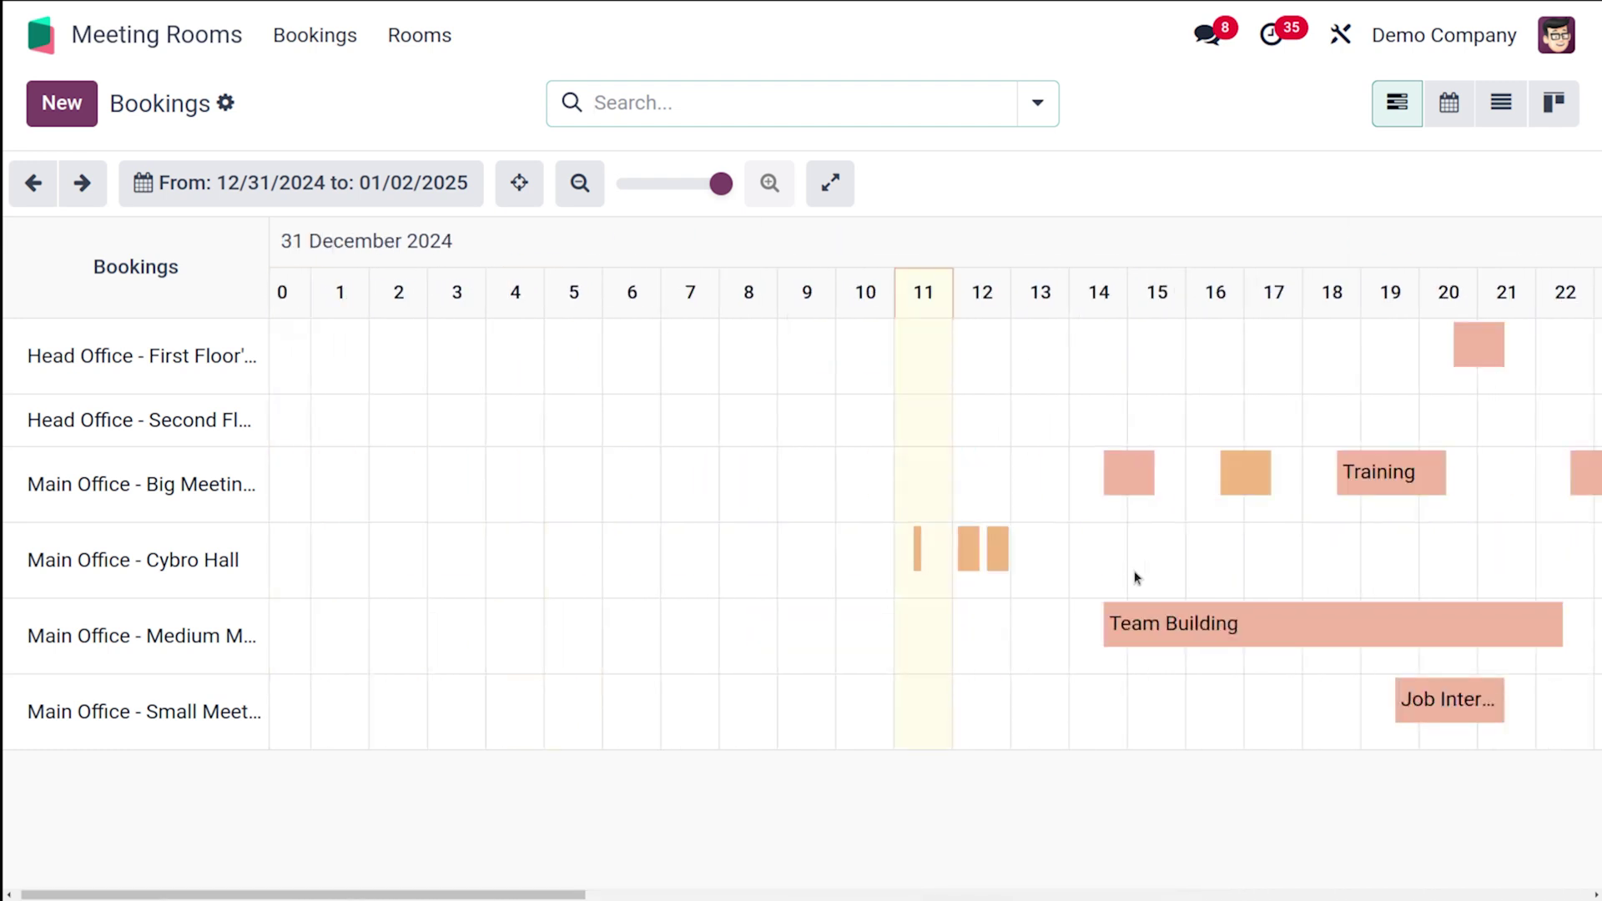
scroll(1135, 578, "left", 1)
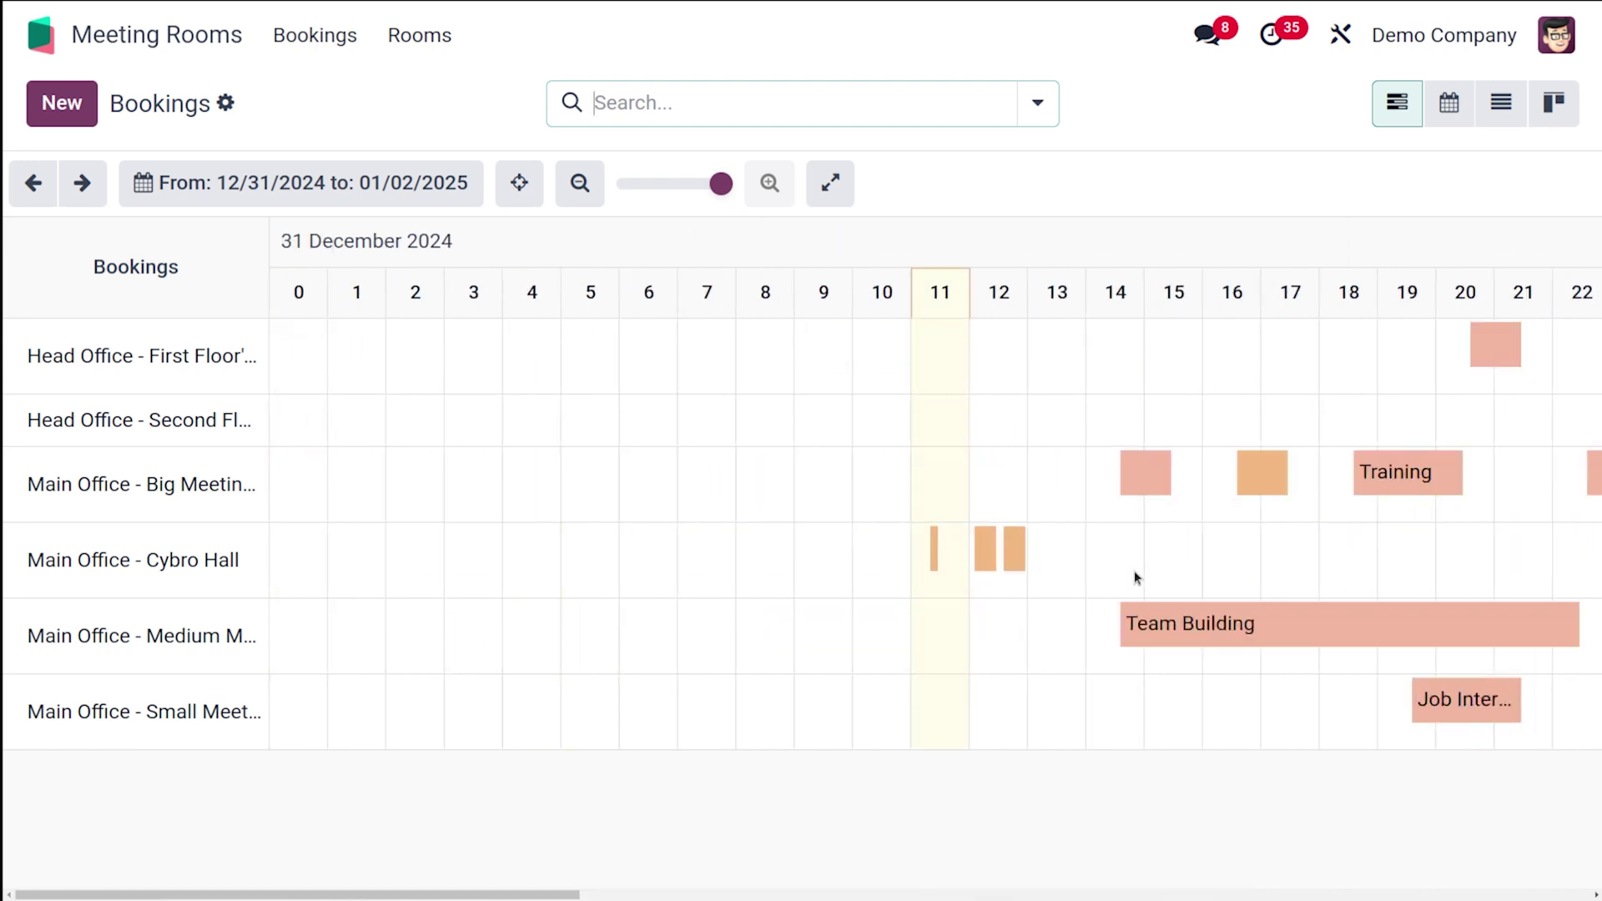